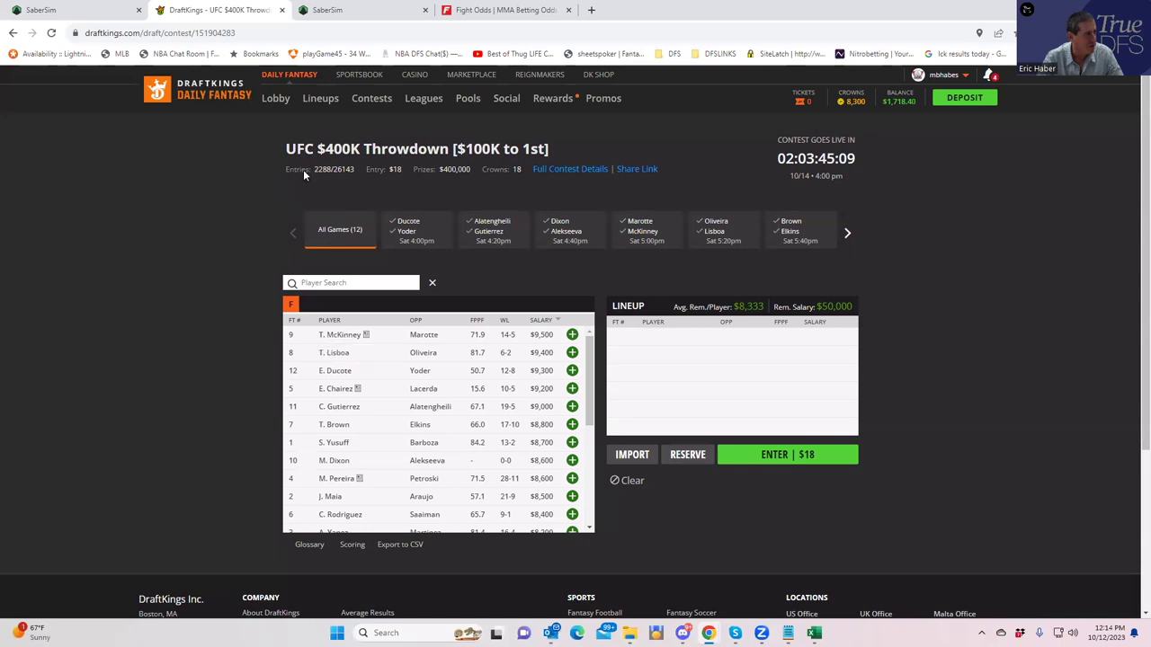
Step: Switch to Fight Odds, expand the McKinney–Marotte betting props, and add T. McKinney to the DraftKings lineup
click(499, 10)
scroll(416, 395, down, 2)
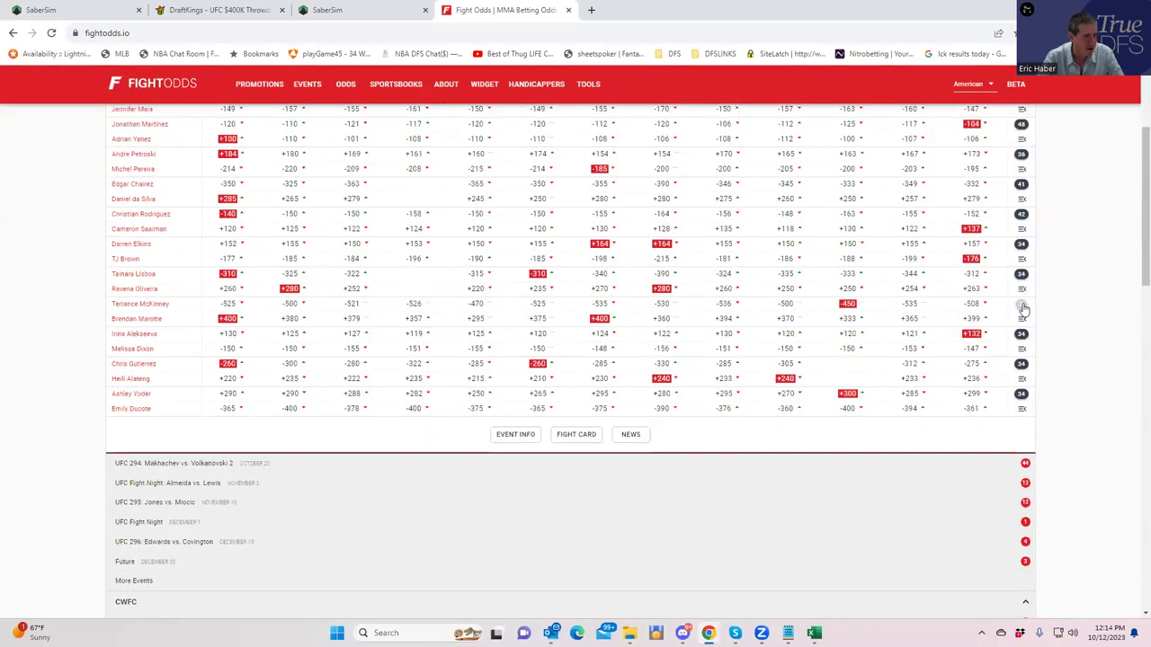
click(1022, 304)
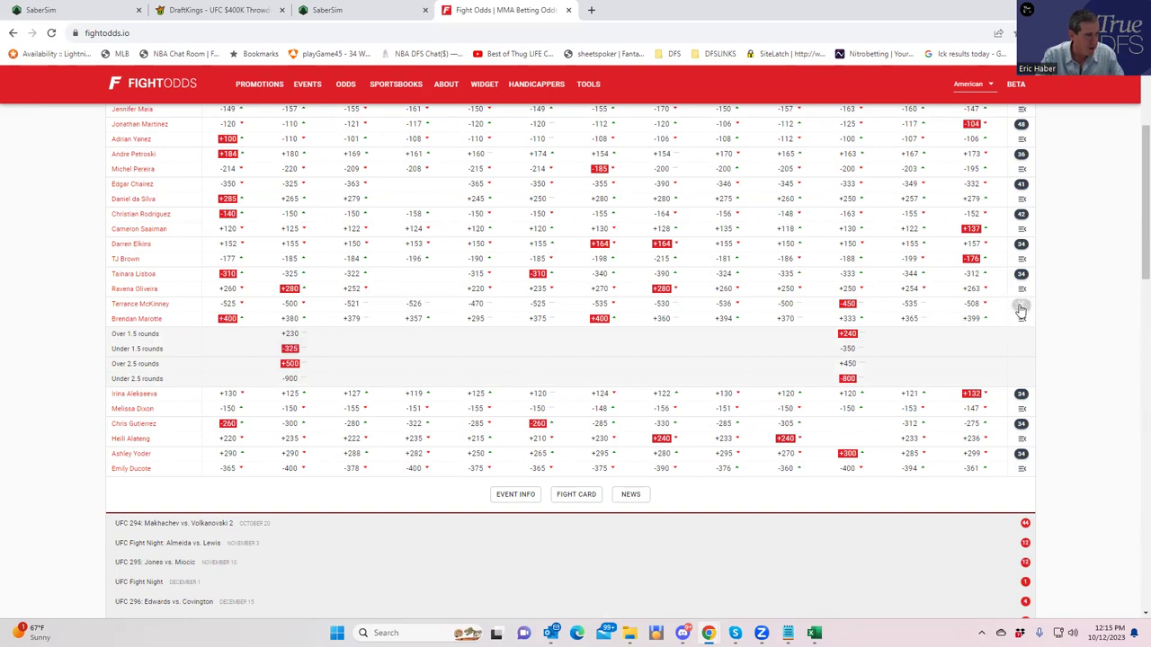
click(239, 13)
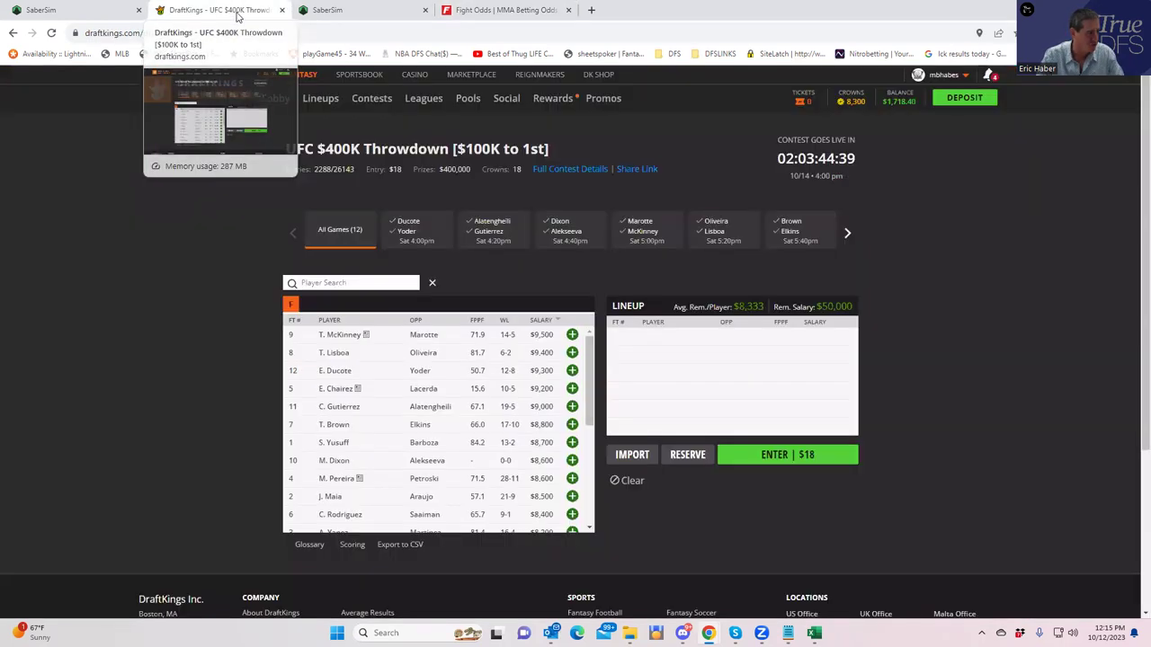
click(573, 336)
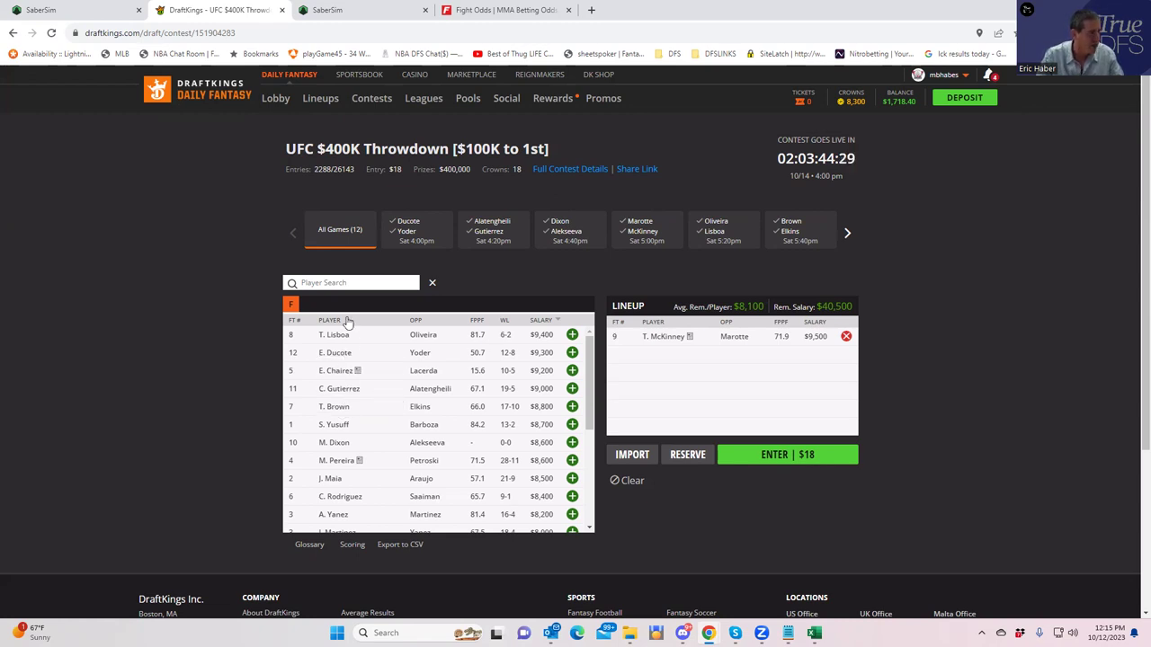
Step: Review the Lisboa–Oliveira prop odds on Fight Odds and add T. Lisboa to the DraftKings lineup
click(517, 11)
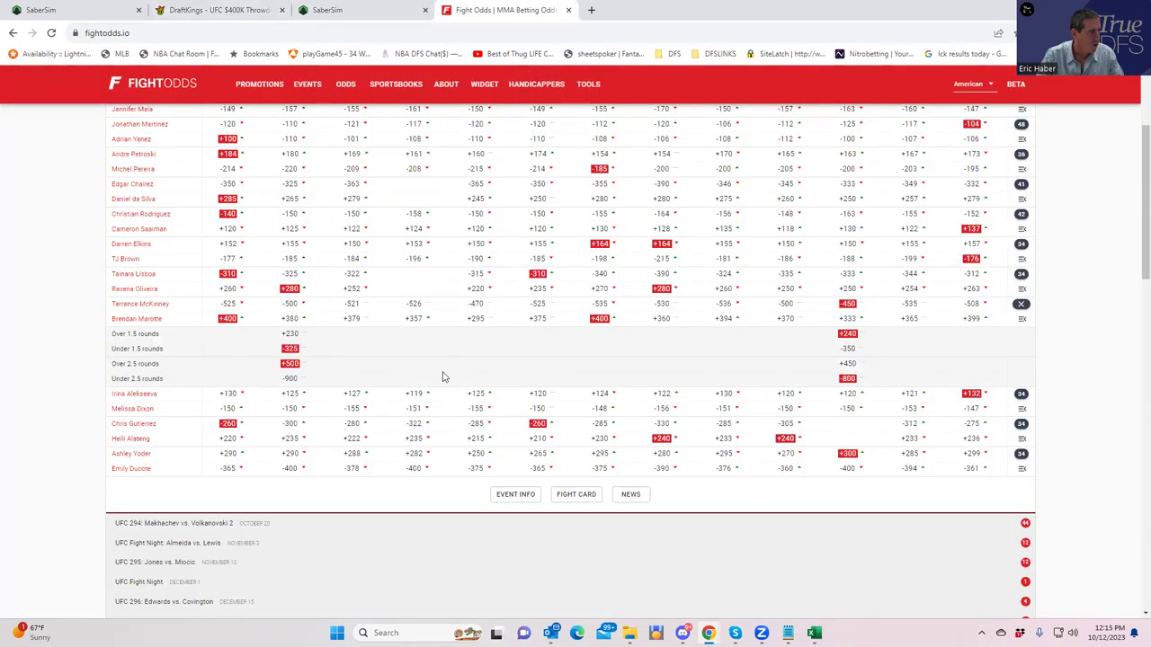
scroll(442, 376, up, 1)
scroll(450, 372, down, 2)
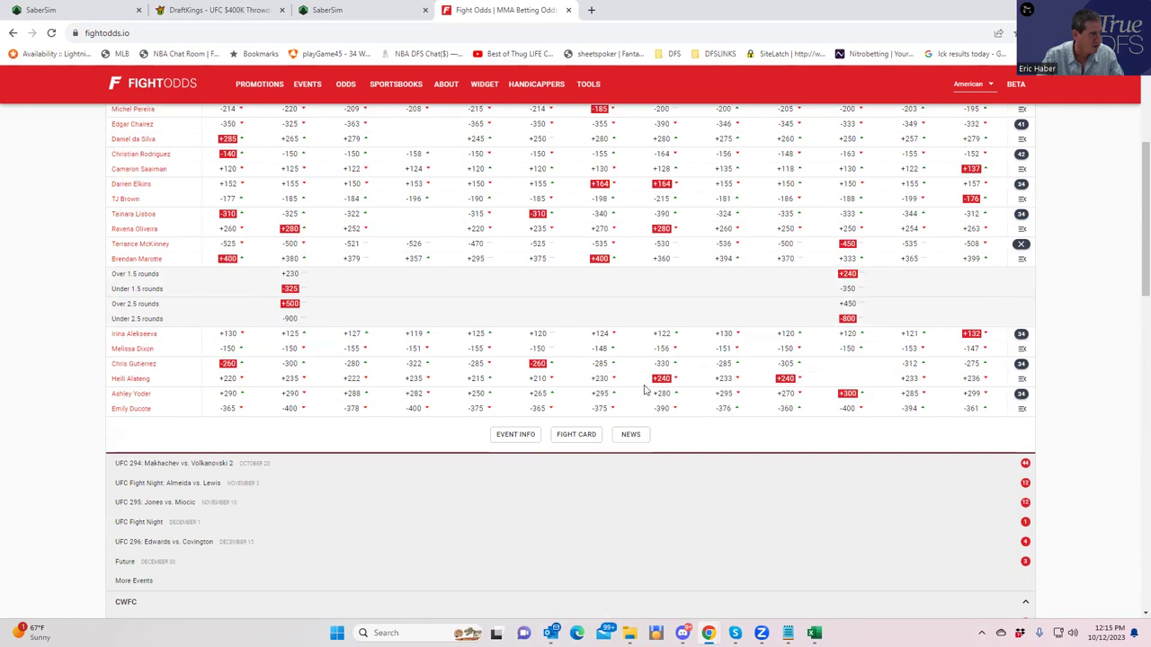
scroll(644, 389, up, 3)
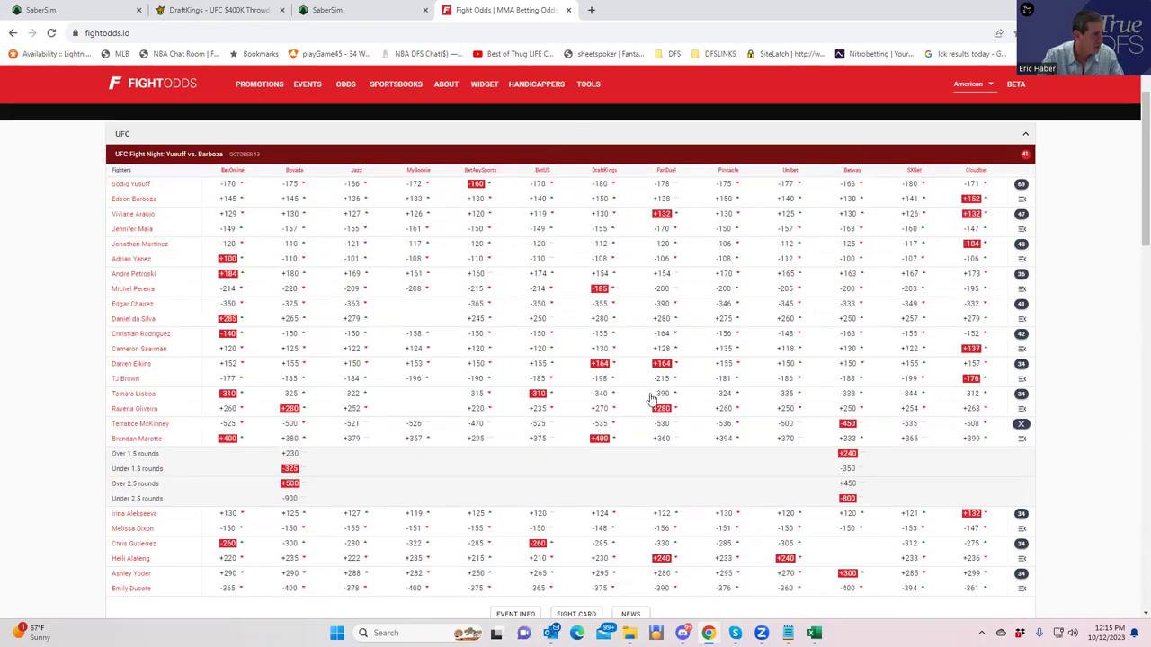
click(1021, 394)
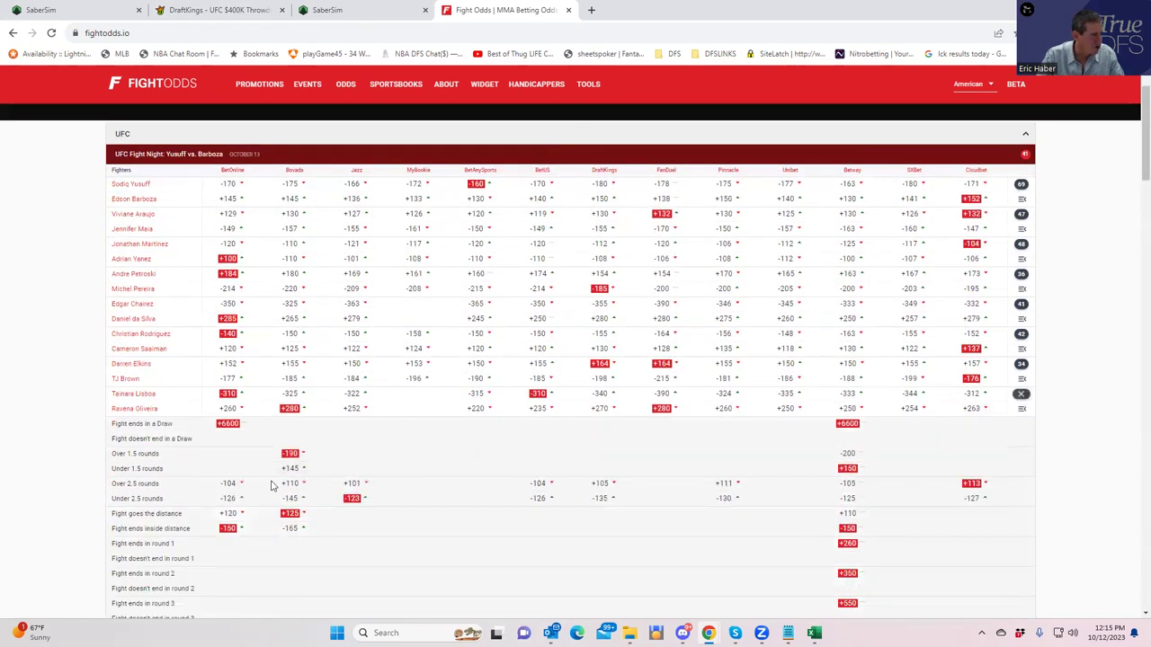
scroll(275, 482, down, 2)
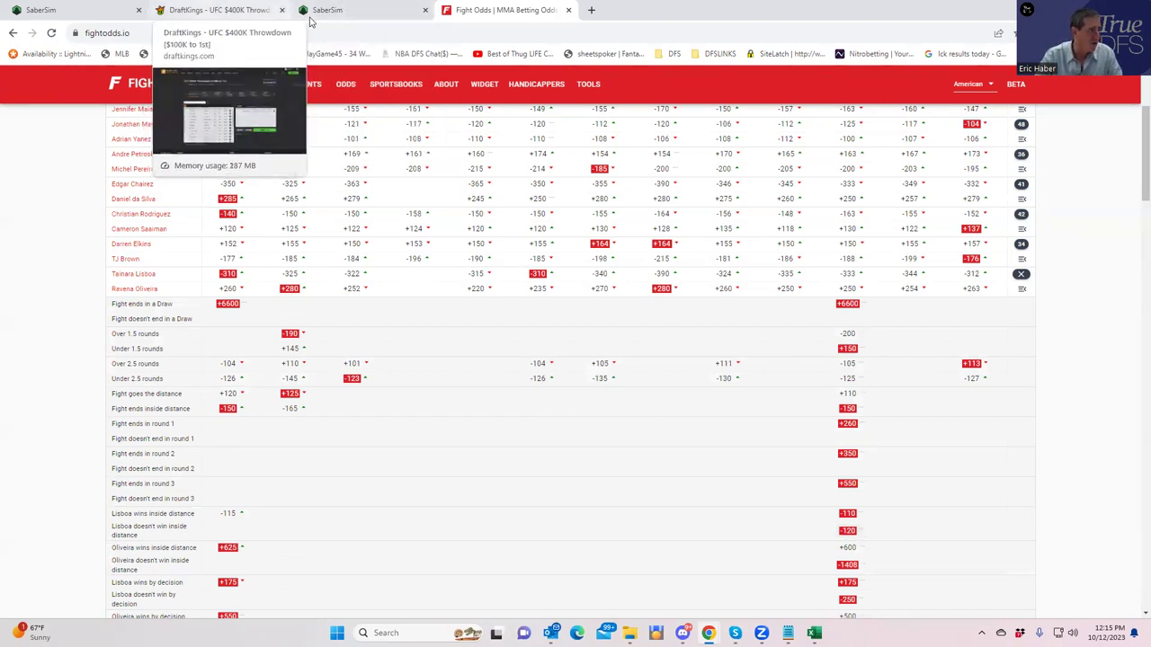
click(216, 10)
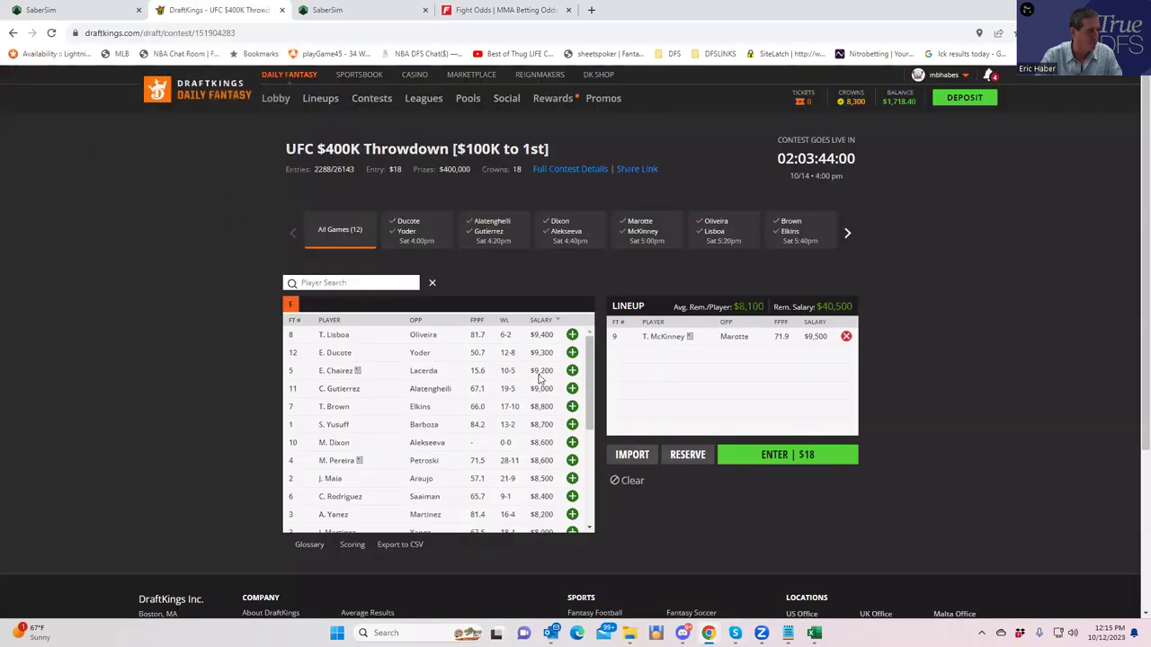
click(572, 334)
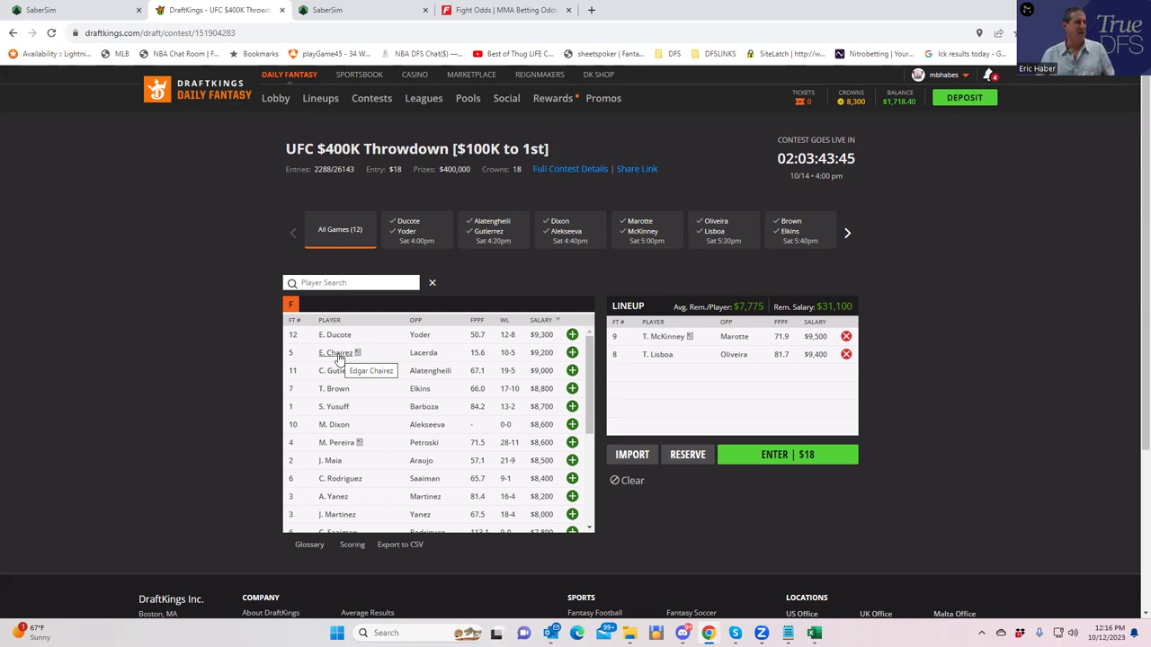
Step: Review the Chairez–da Silva prop odds on Fight Odds and add E. Chairez to the DraftKings lineup
click(478, 13)
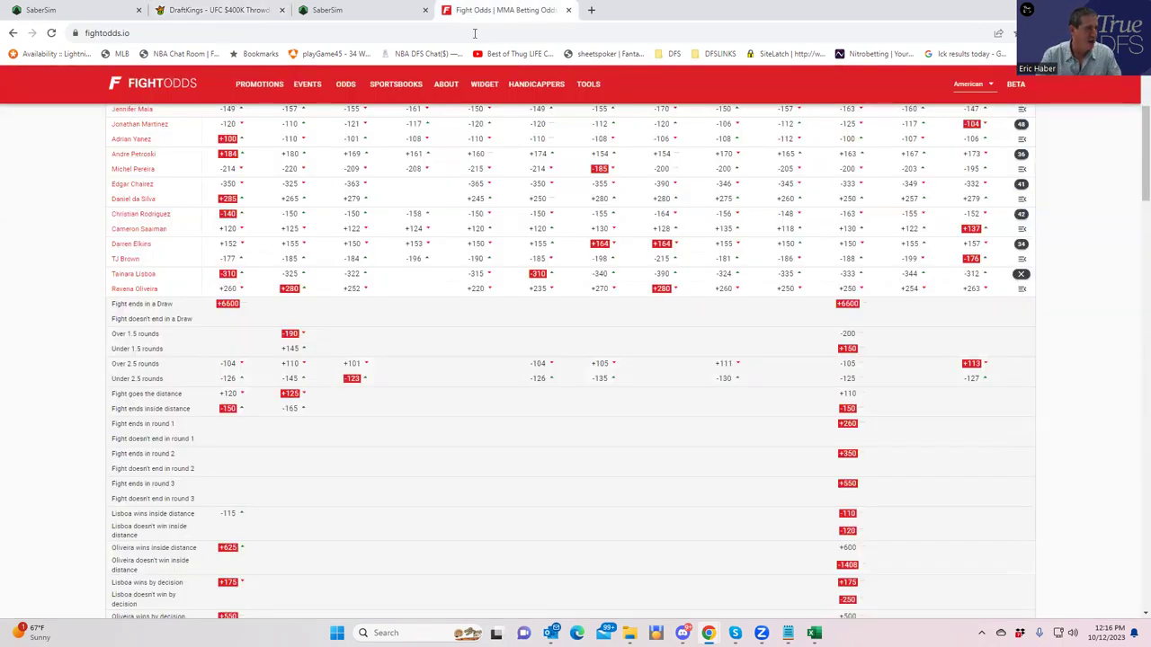
click(1021, 274)
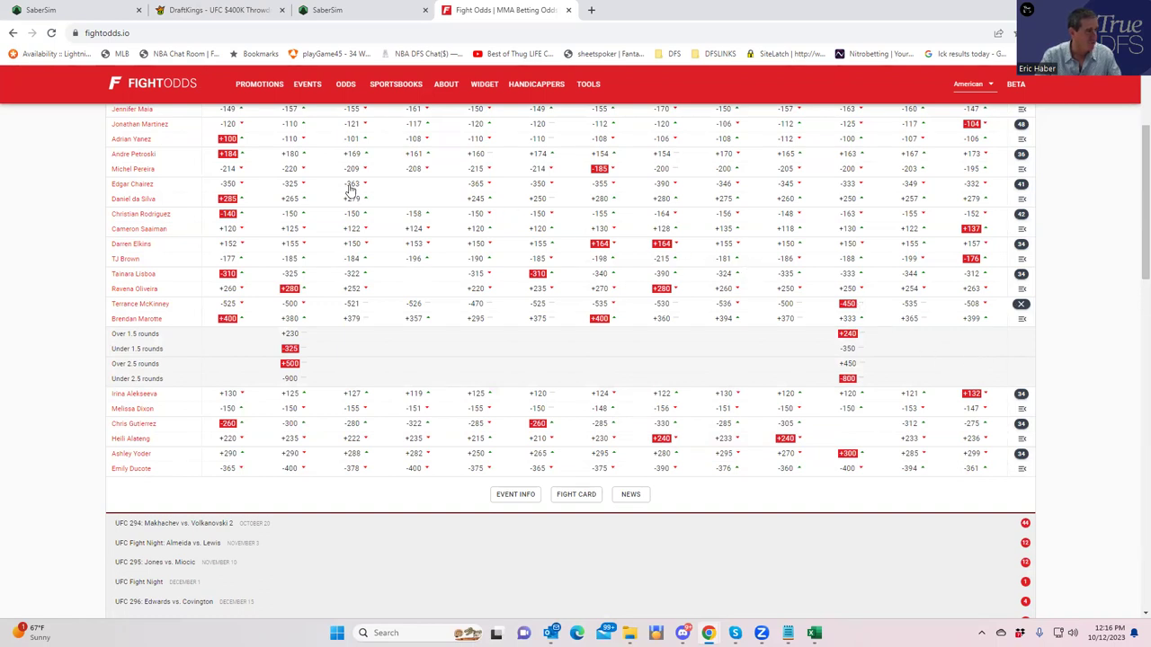
click(1022, 184)
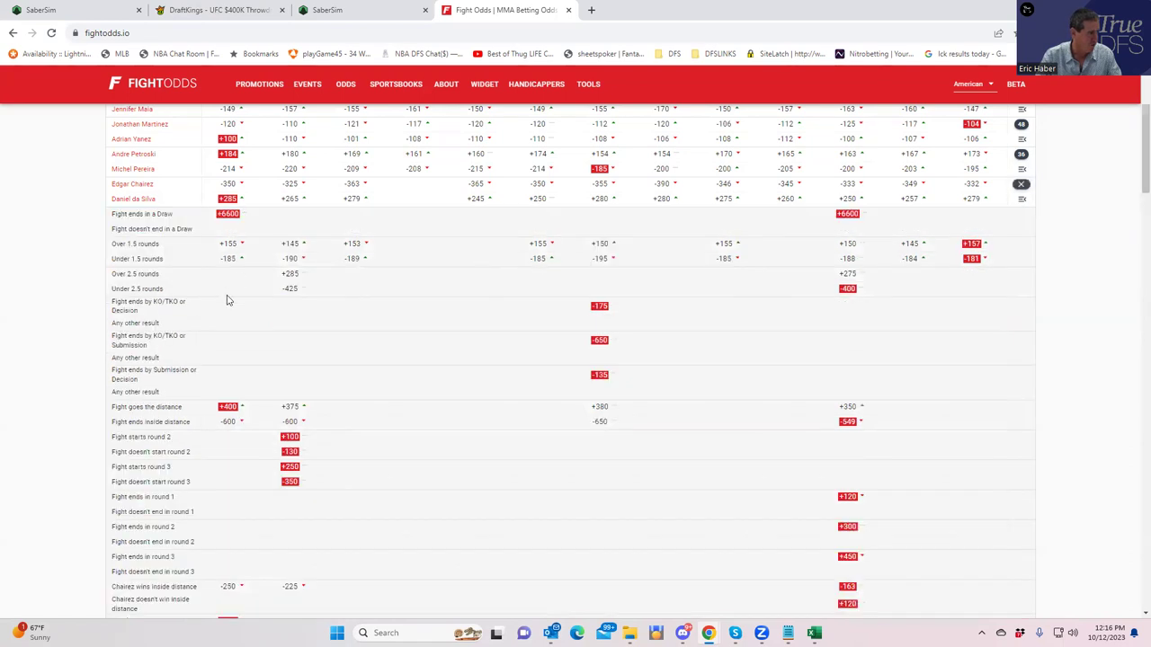
scroll(285, 464, down, 1)
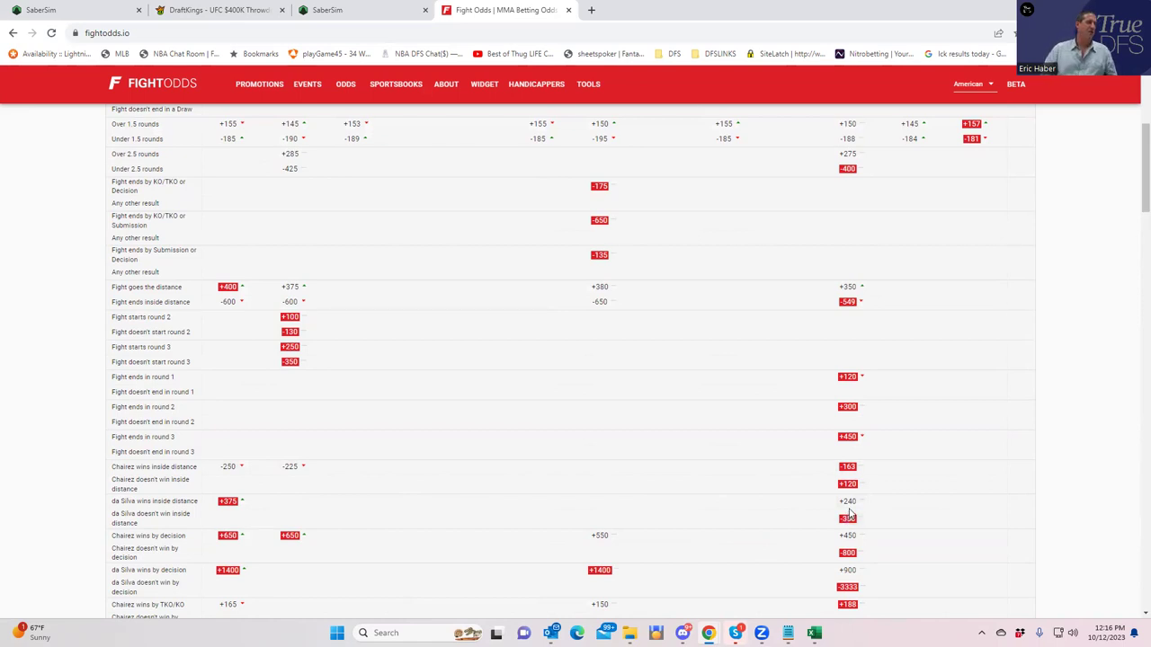
click(205, 10)
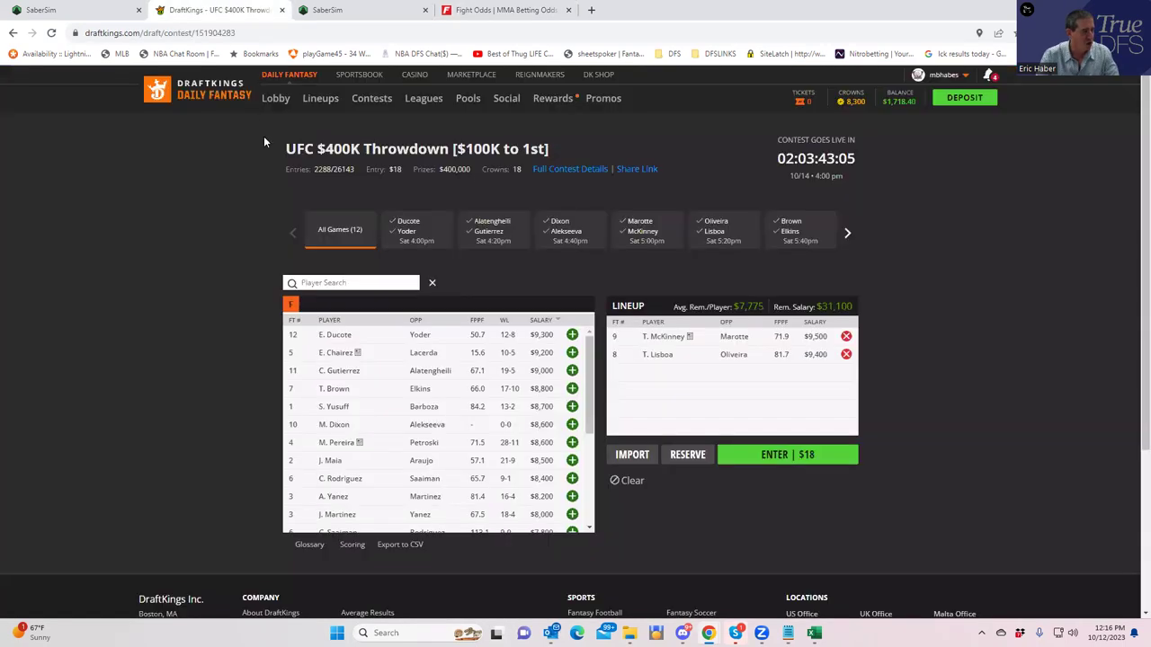
click(572, 354)
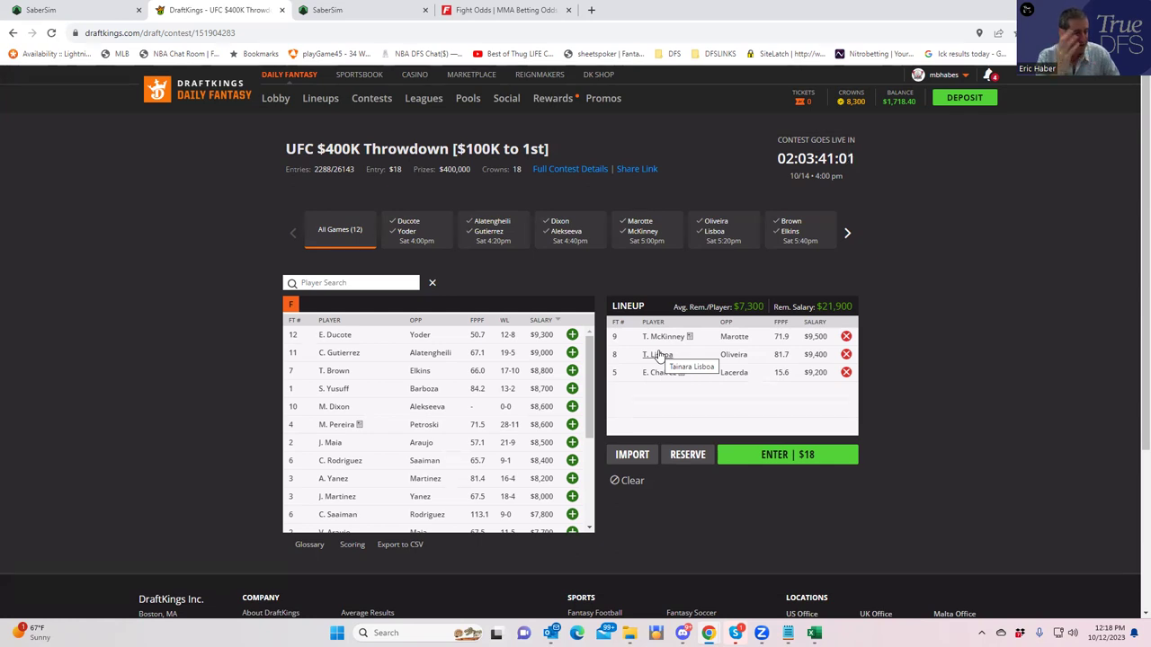
Step: Remove T. Lisboa and E. Chairez from the lineup, keeping only T. McKinney
click(846, 356)
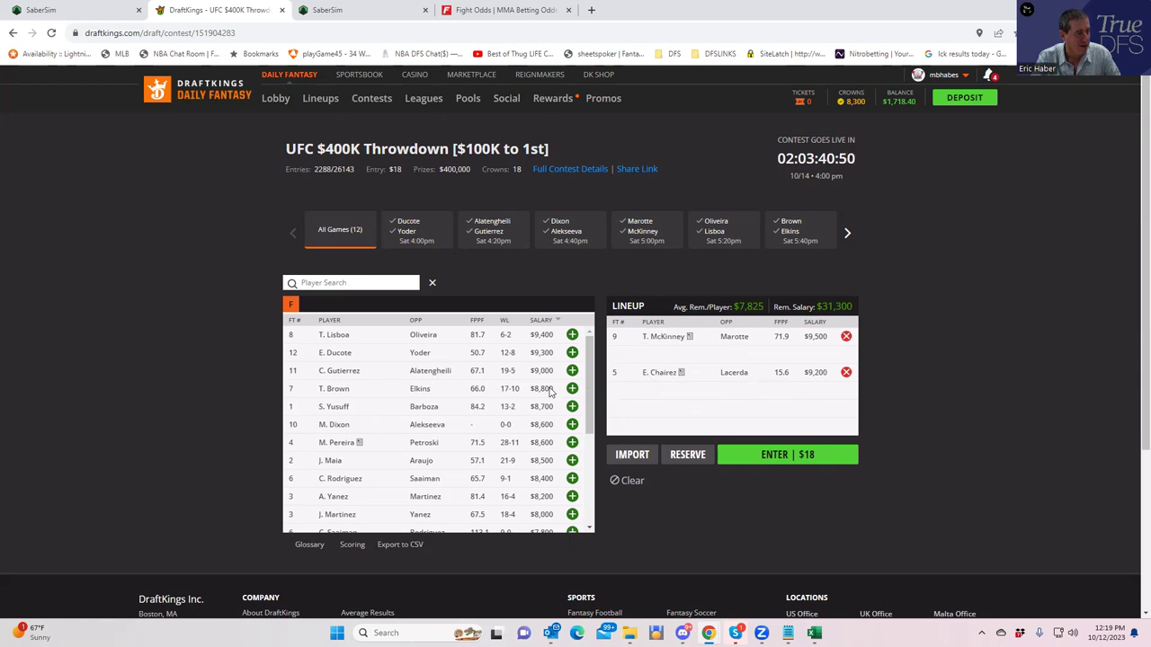
scroll(539, 414, down, 2)
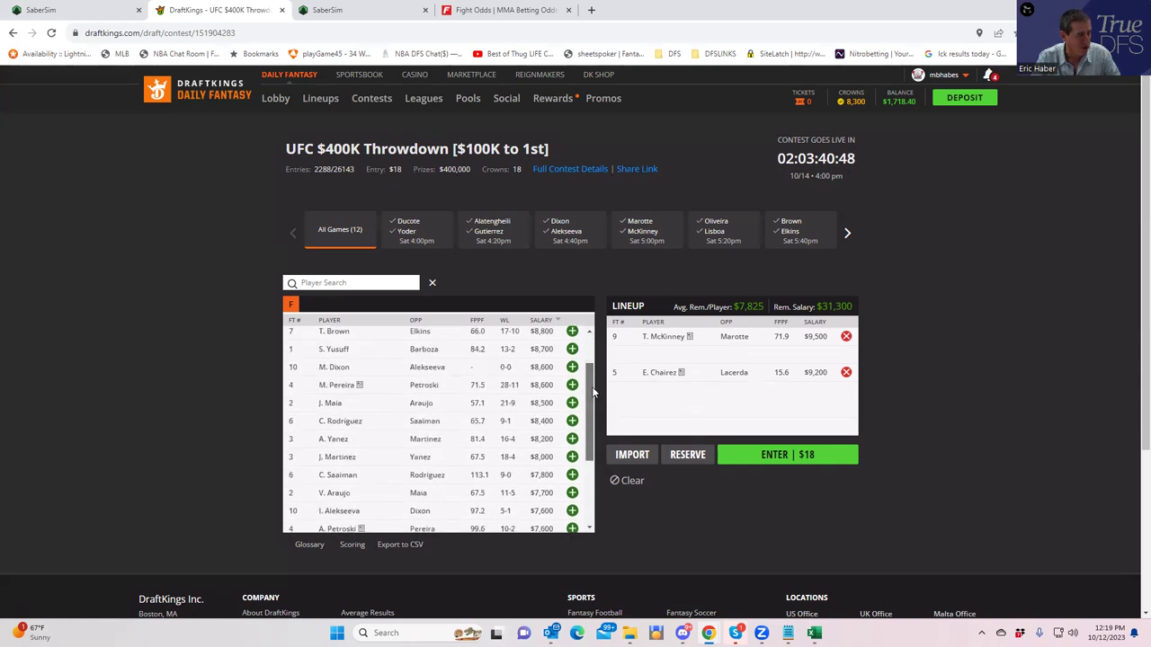
scroll(598, 431, up, 3)
click(846, 373)
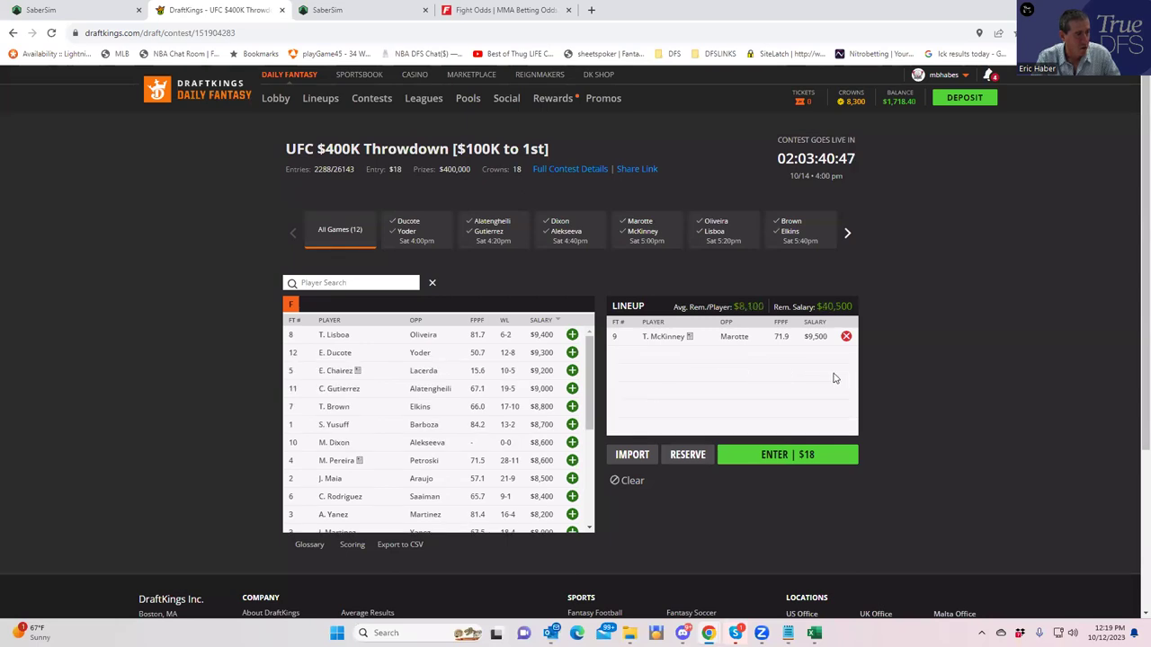
Step: Search the player pool for "lis" and "lacer" and add T. Lisboa and D. da Silva Lacerda to the lineup
click(358, 281)
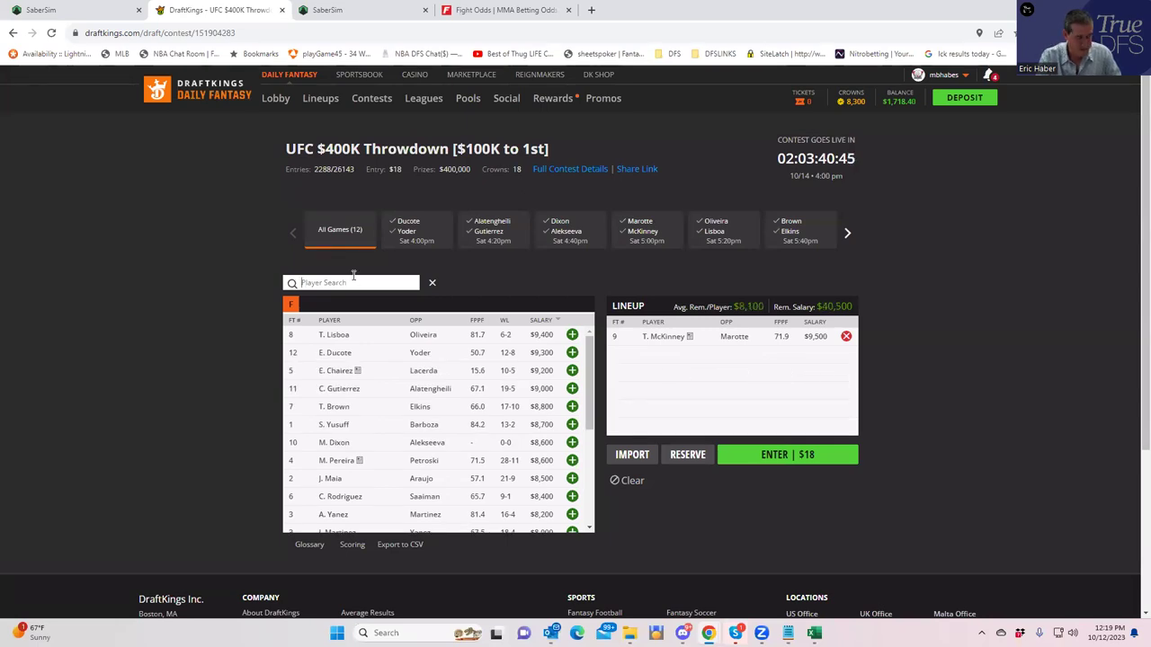
text(lis)
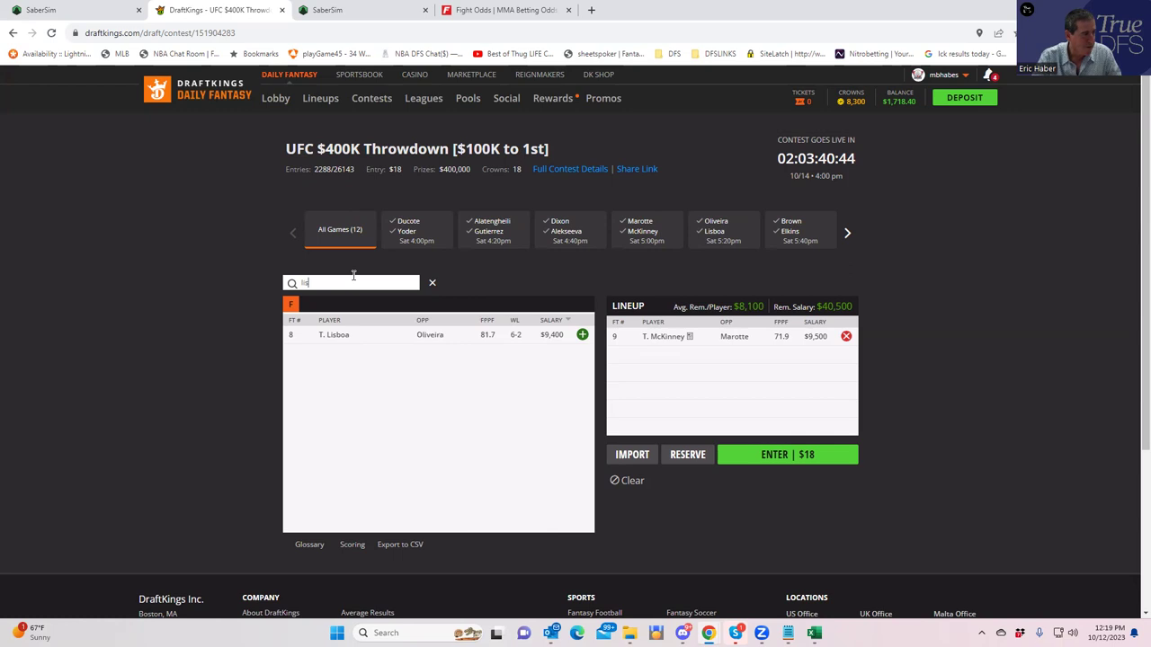
click(583, 334)
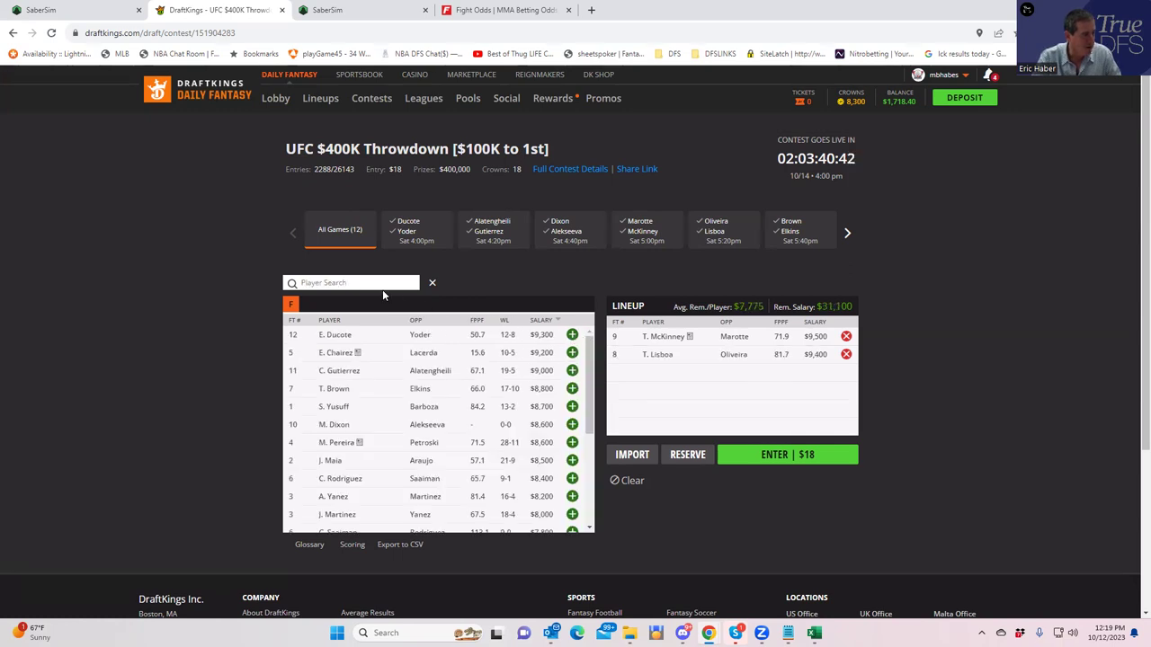
click(365, 283)
text(lacer)
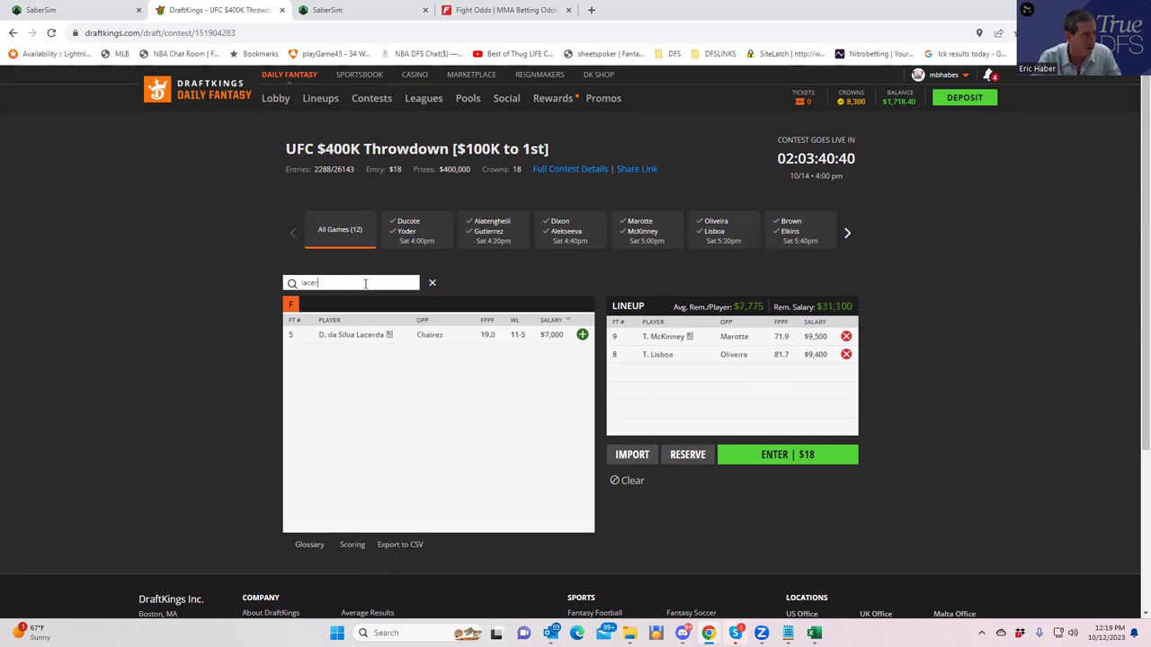
click(583, 335)
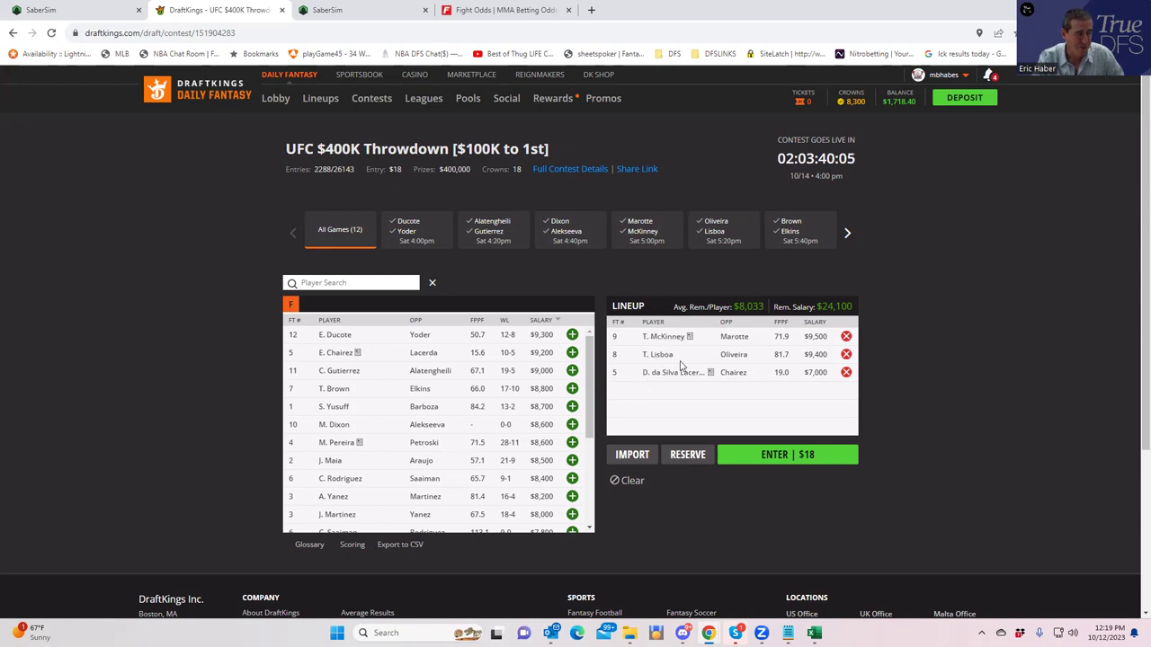
Step: Empty the lineup by removing D. da Silva Lacerda, T. Lisboa and T. McKinney
click(846, 373)
click(846, 354)
click(846, 337)
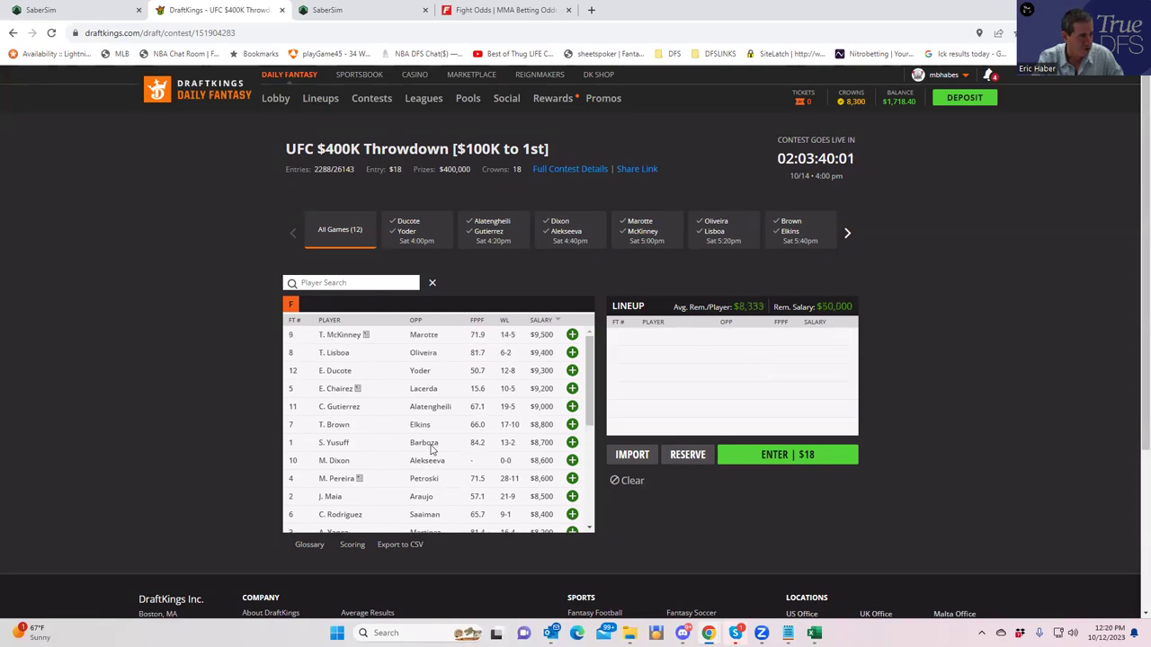
Step: Add T. McKinney and T. Lisboa to the empty lineup, replacing T. Lisboa with E. Chairez
scroll(431, 449, down, 5)
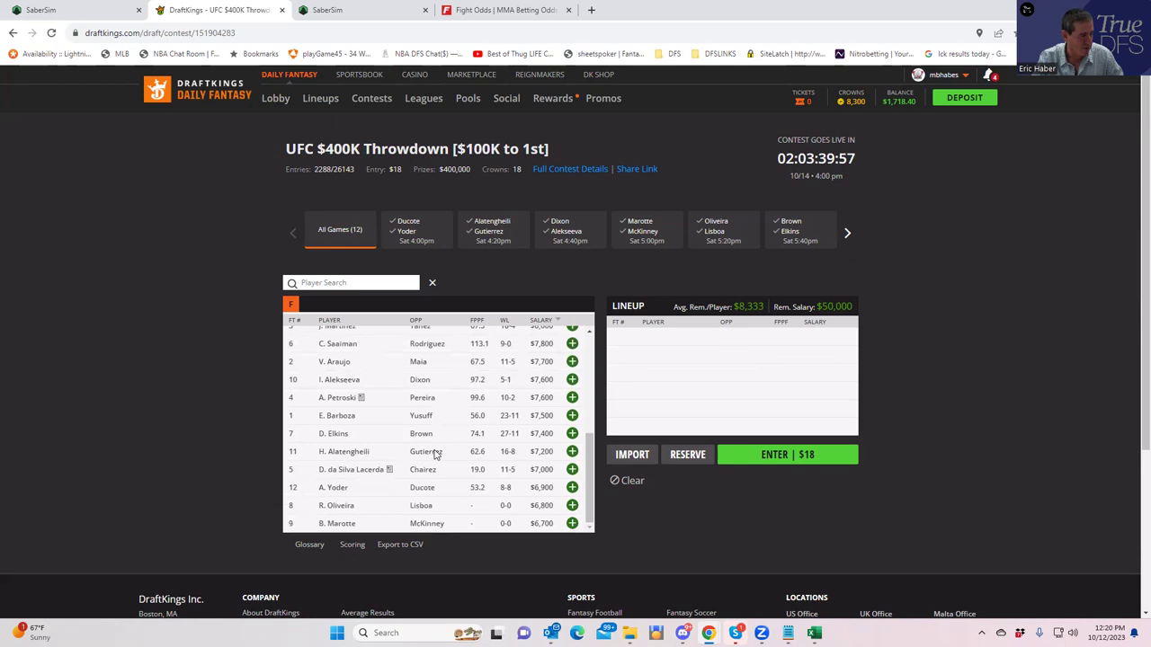
scroll(436, 455, down, 2)
scroll(401, 305, up, 2)
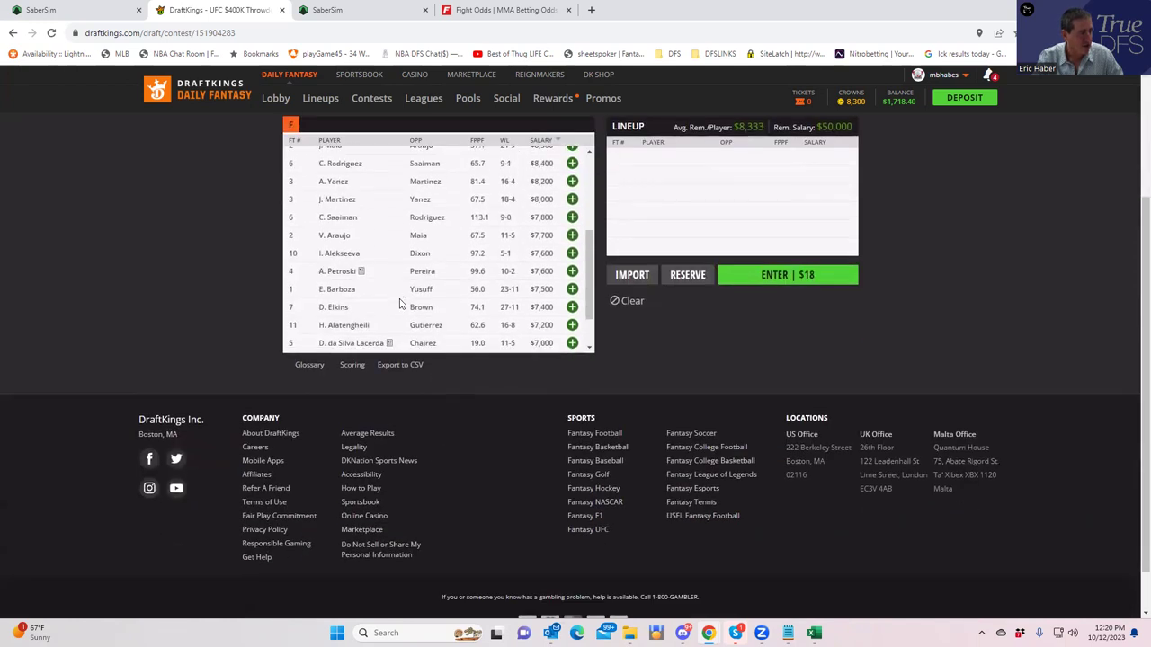
scroll(594, 163, up, 4)
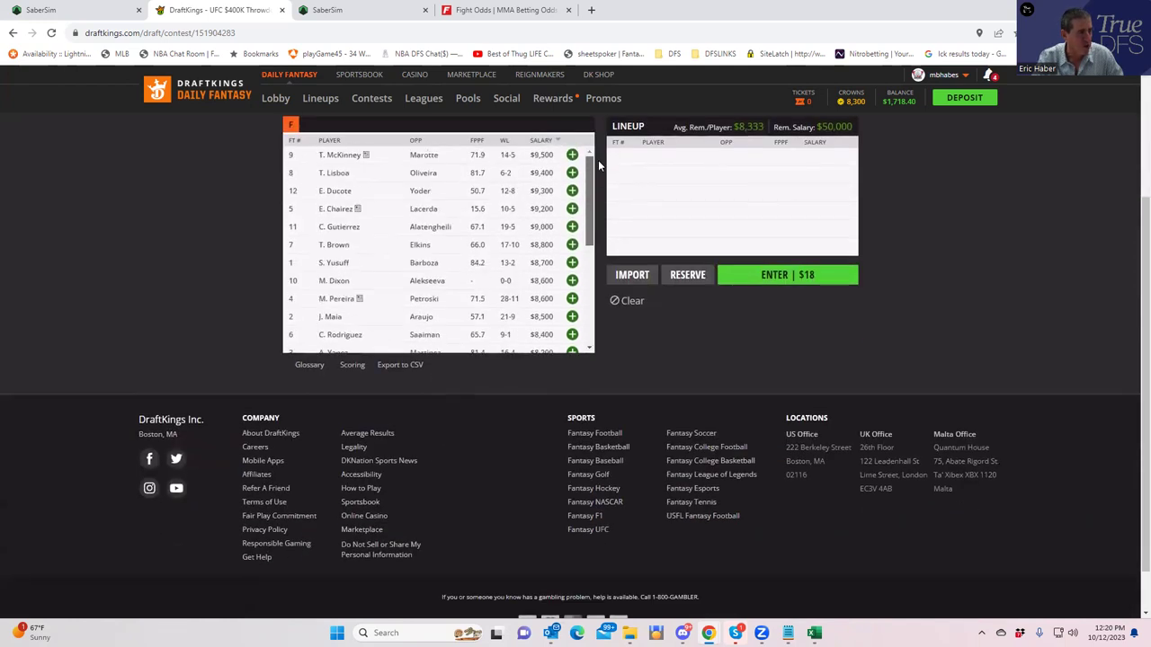
scroll(580, 198, down, 2)
scroll(582, 203, up, 2)
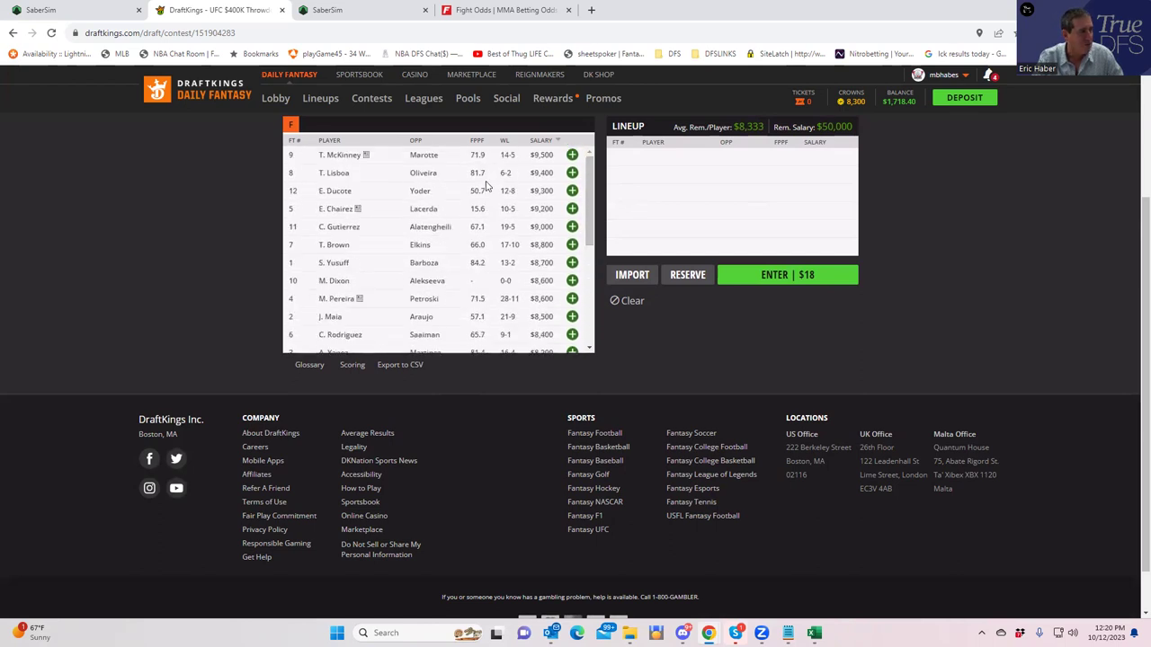
click(572, 155)
click(571, 156)
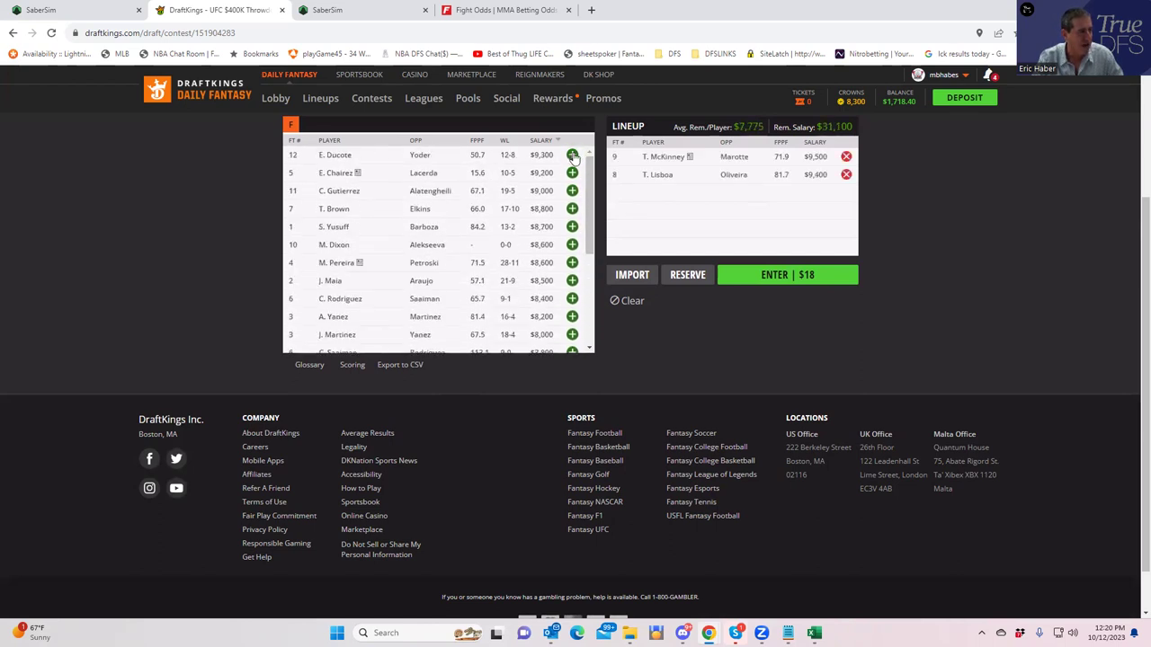
click(846, 175)
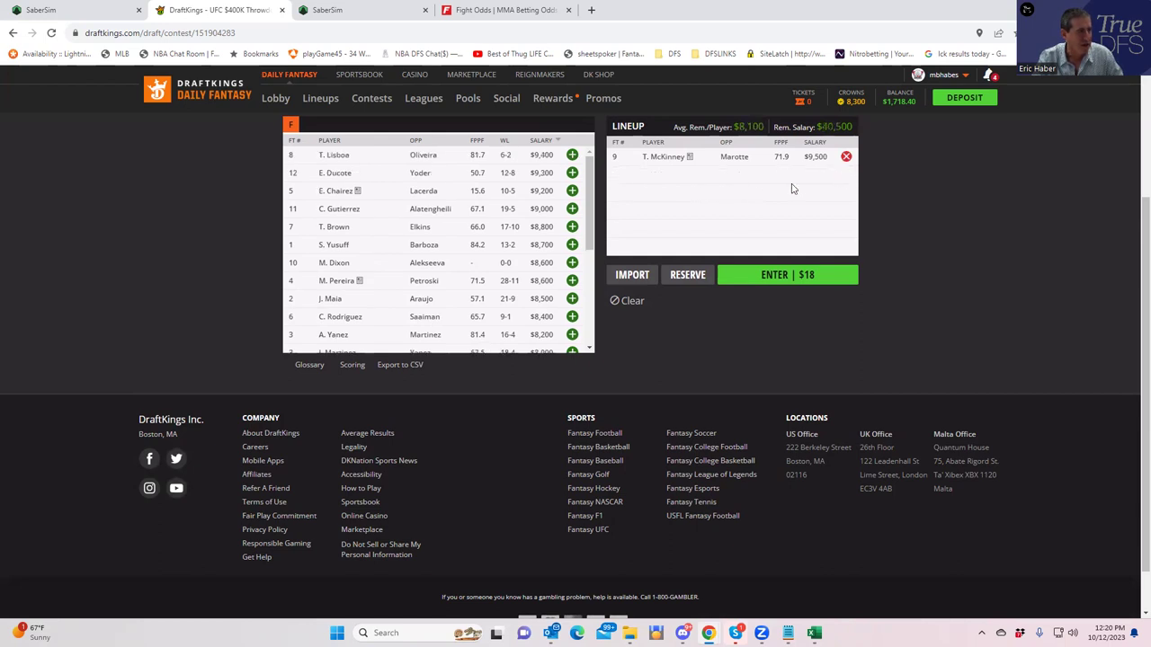
click(572, 191)
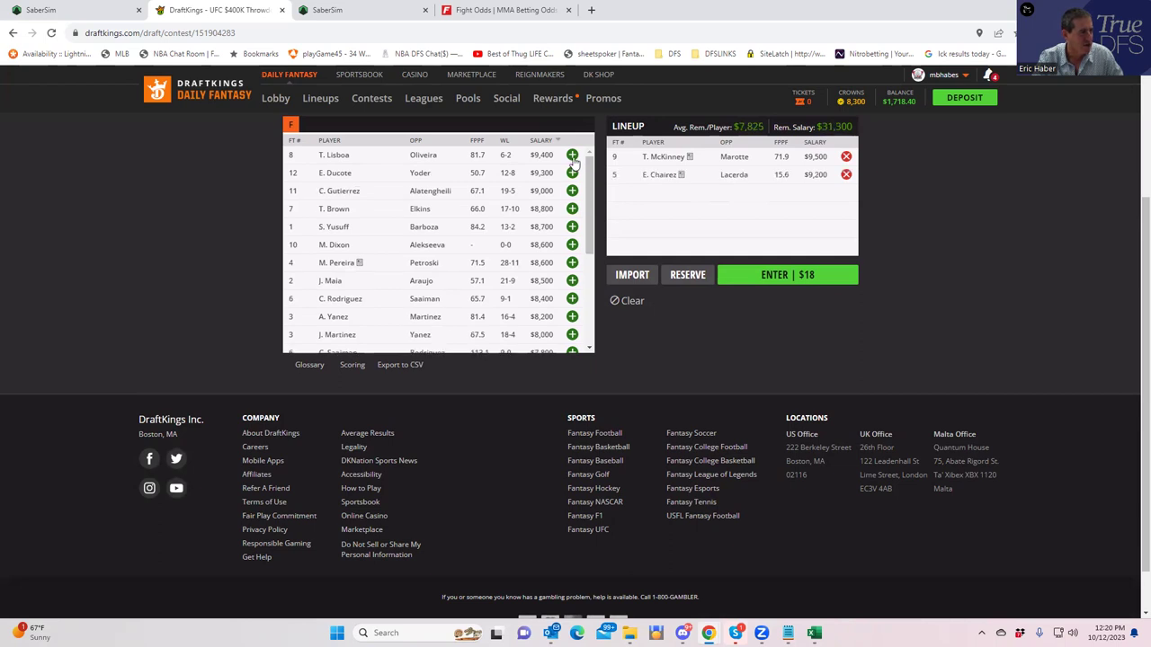
Step: Try T. Lisboa as the third fighter, remove her again and look through the remaining fighters
click(572, 156)
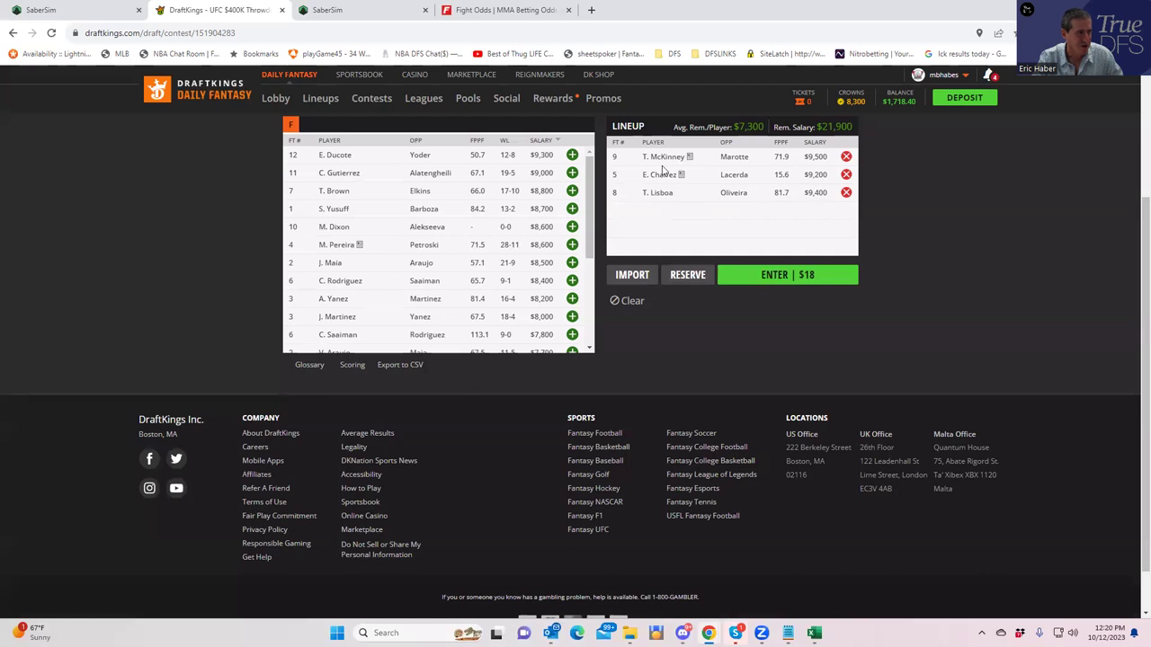
click(846, 192)
drag(589, 197, 586, 288)
scroll(581, 306, up, 5)
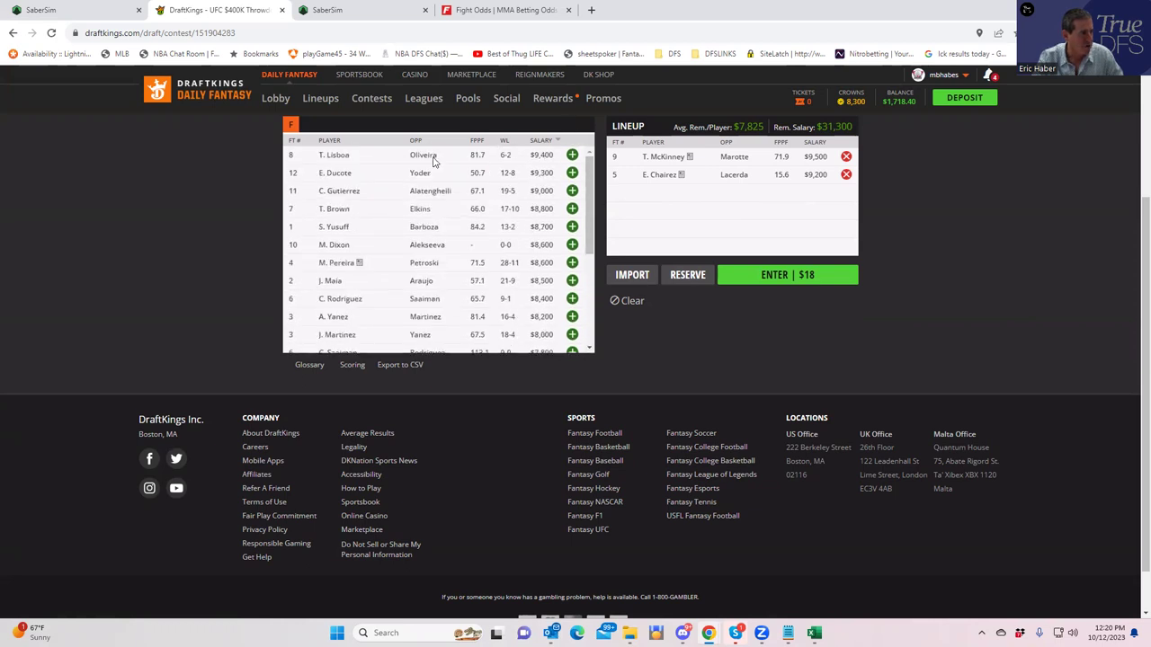
Step: Sort the player pool by fight number and add E. Barboza to the lineup as the third fighter
click(294, 142)
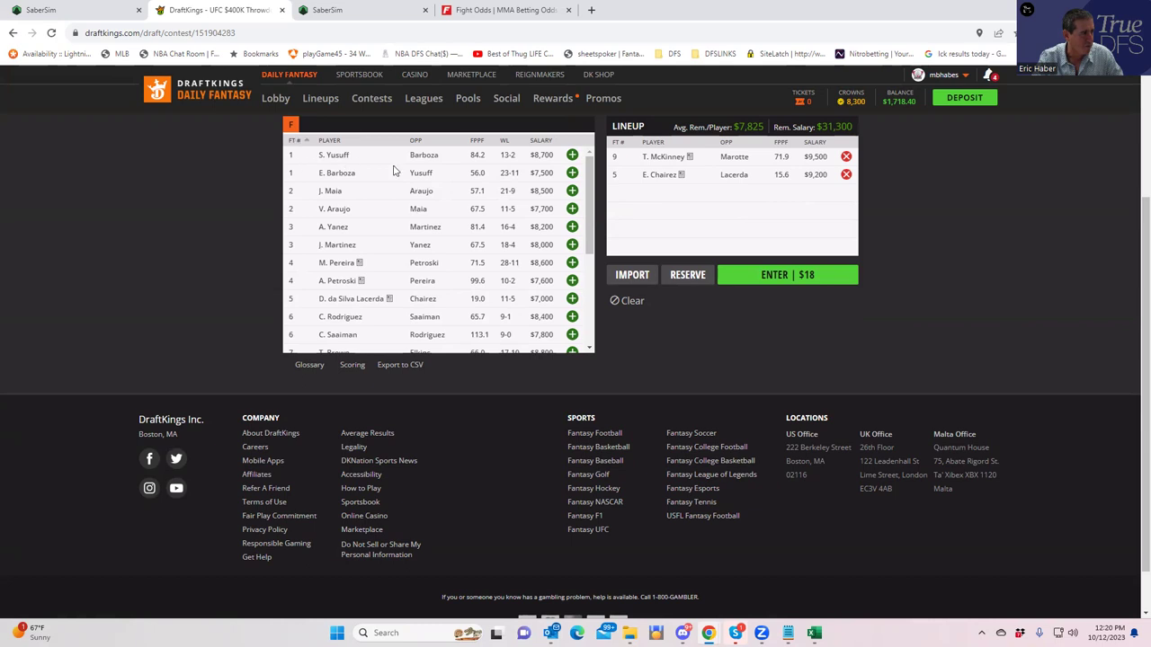
click(572, 173)
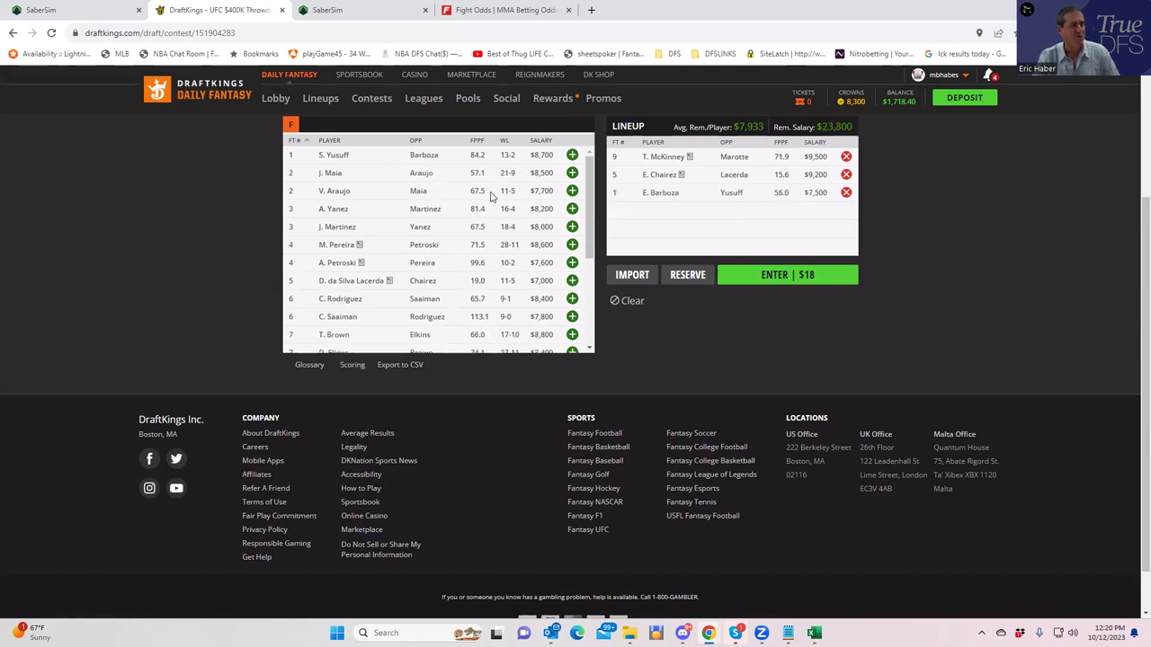
Step: Switch to the FightOdds page and examine the prop lines for the Sodiq Yusuff vs. Edson Barboza fight
click(504, 10)
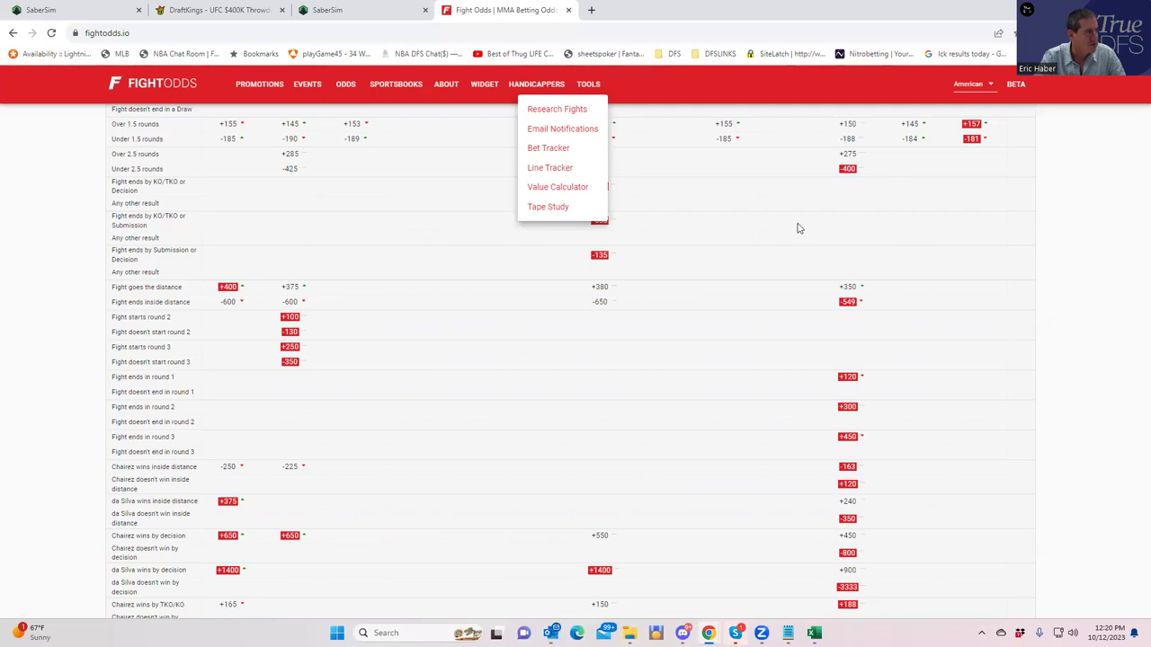
scroll(953, 298, up, 1)
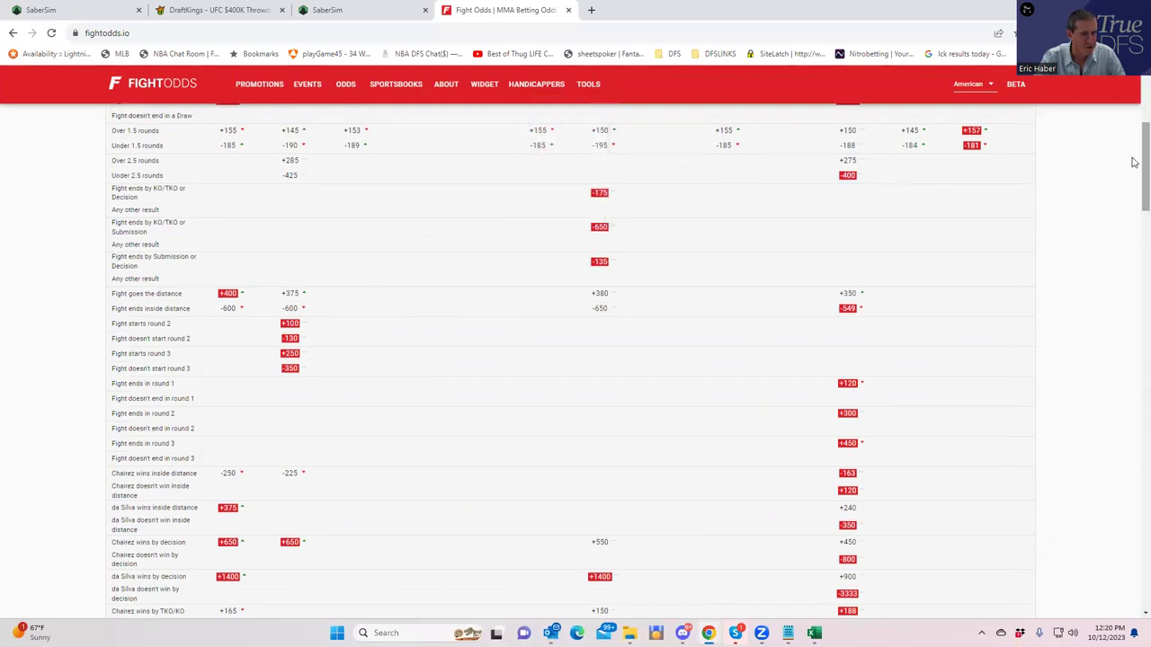
drag(1137, 164, 1136, 85)
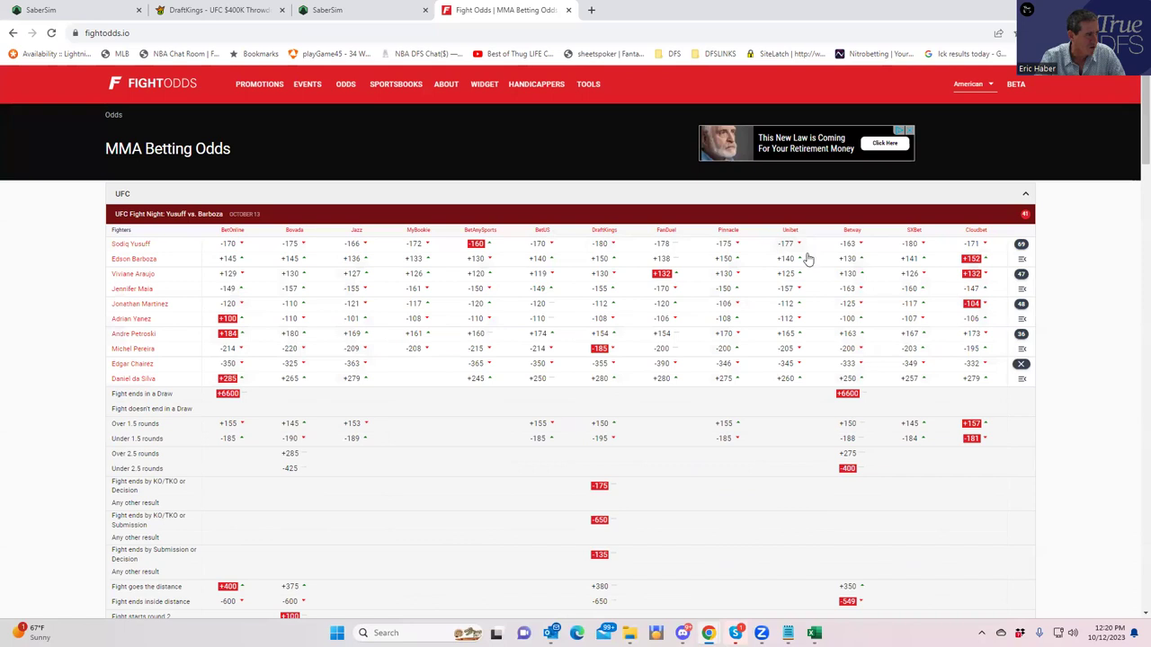
click(1021, 244)
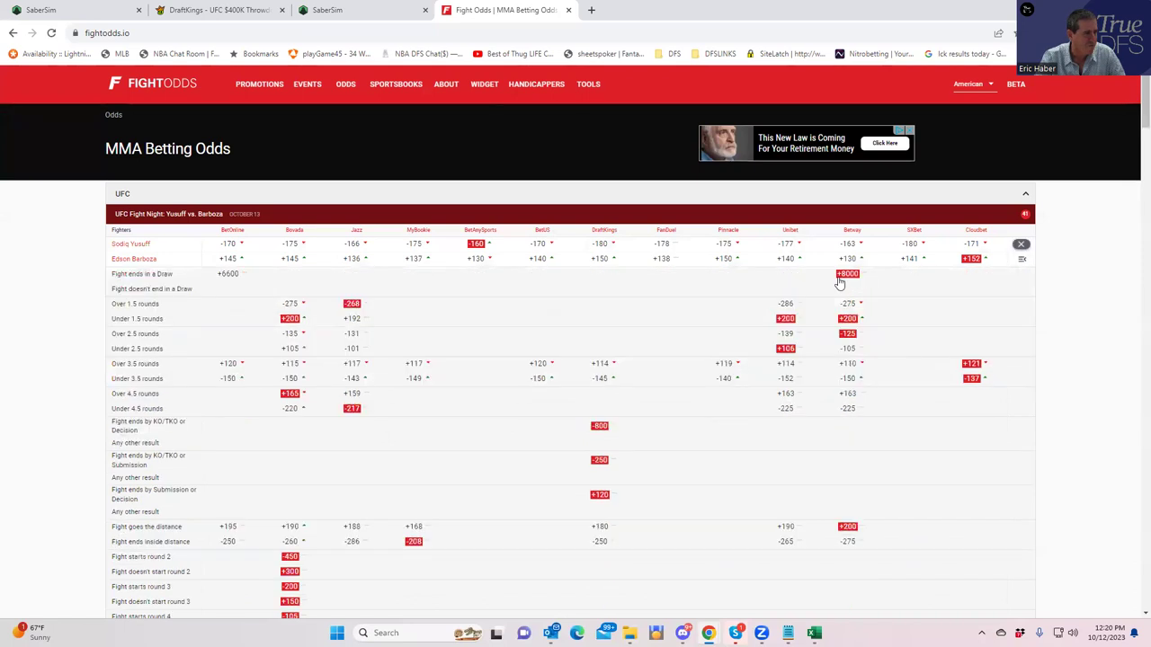
scroll(402, 384, down, 2)
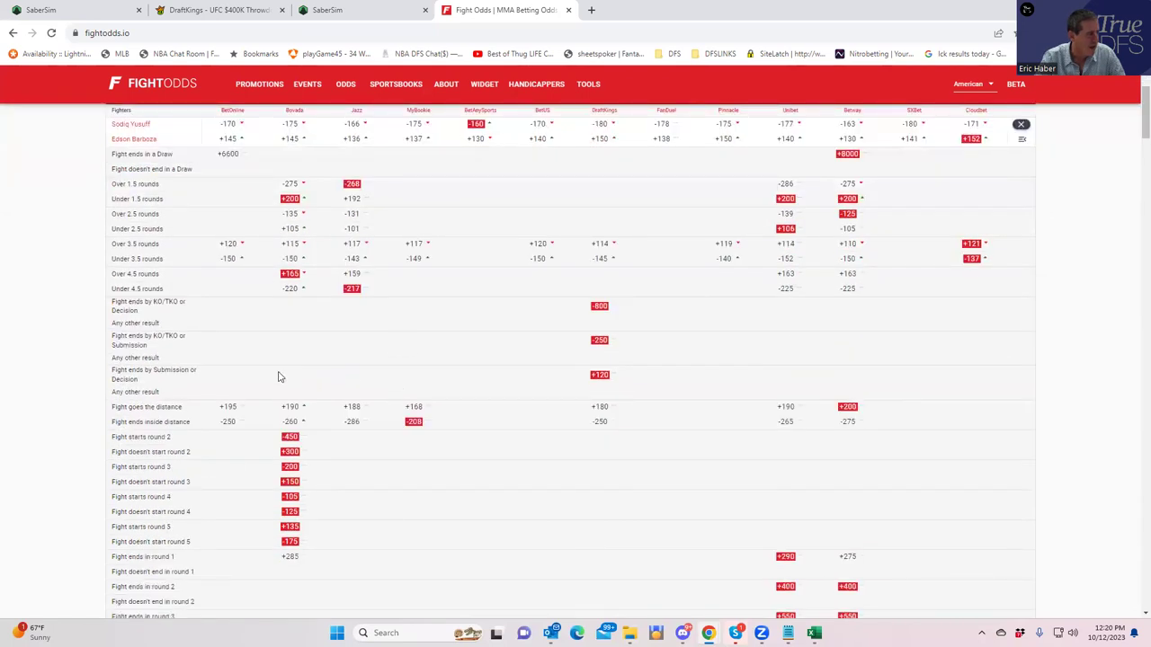
scroll(402, 422, down, 3)
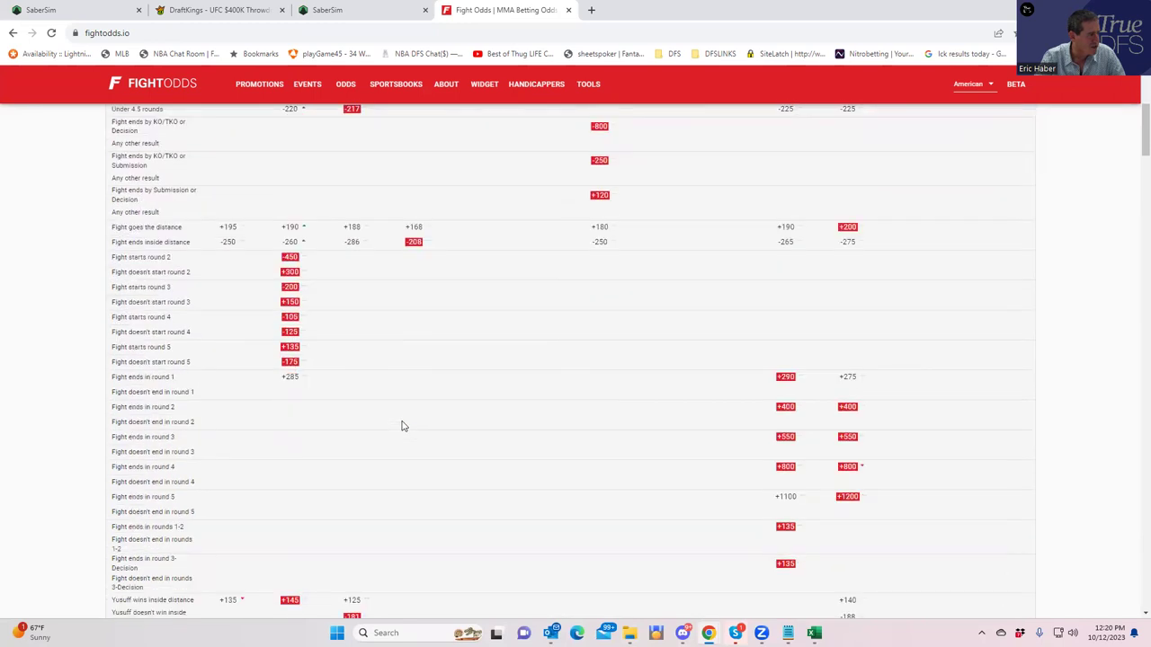
scroll(402, 425, down, 3)
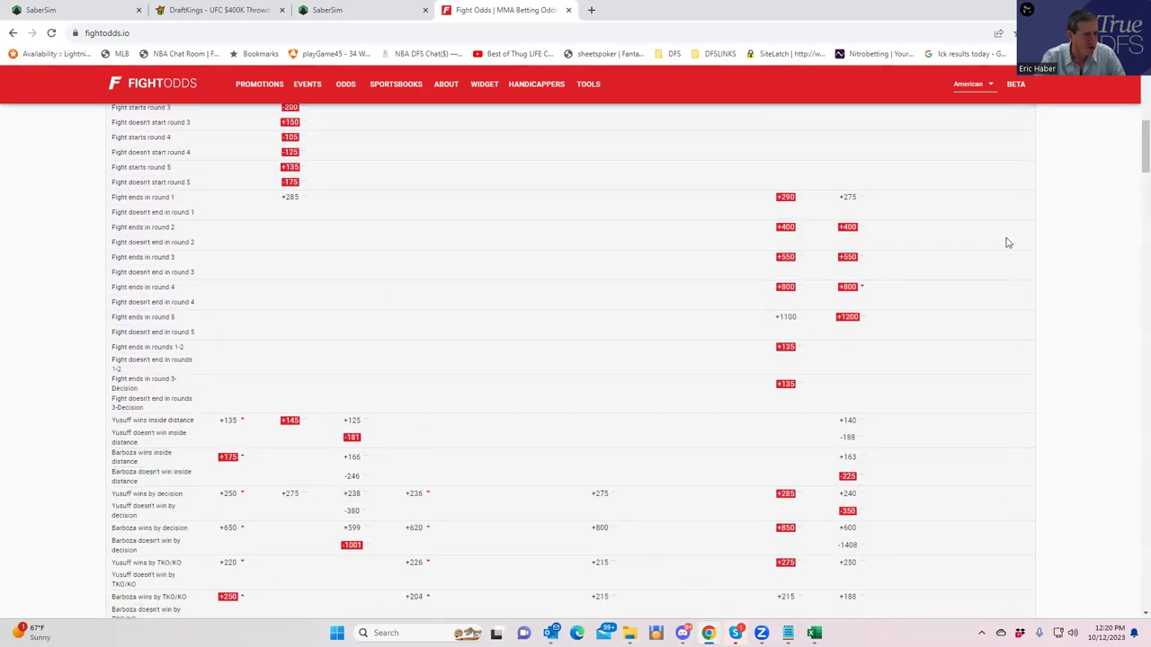
scroll(1137, 139, up, 8)
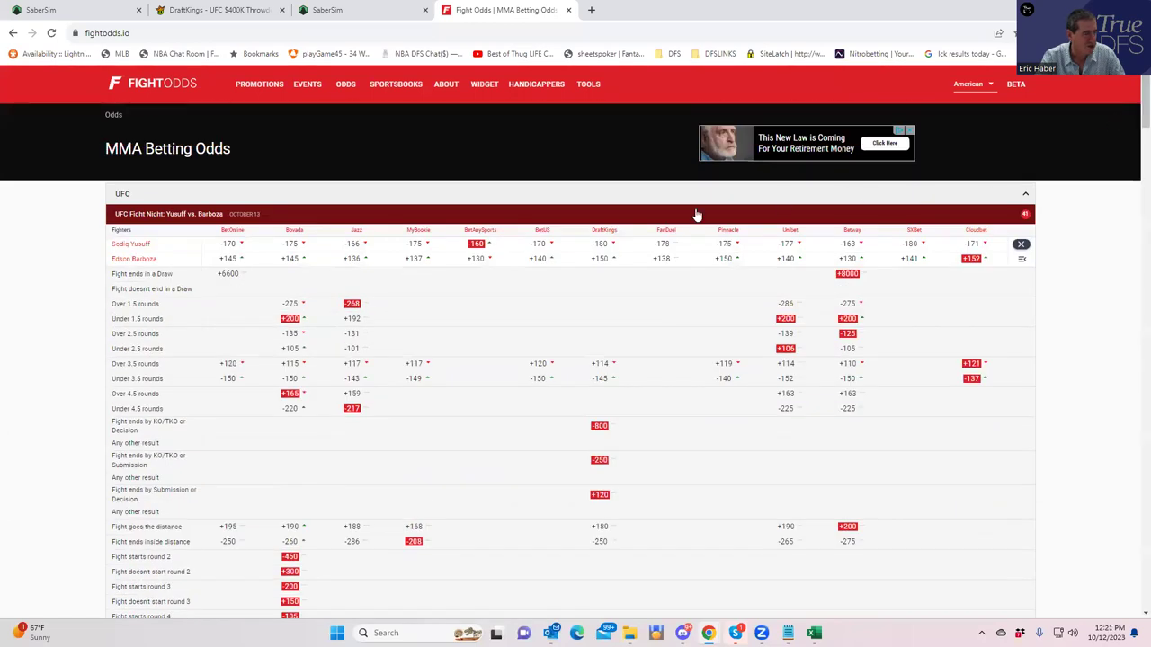
Step: Return to the DraftKings lineup and add I. Alekseeva and D. Elkins as the fourth and fifth fighters
click(216, 10)
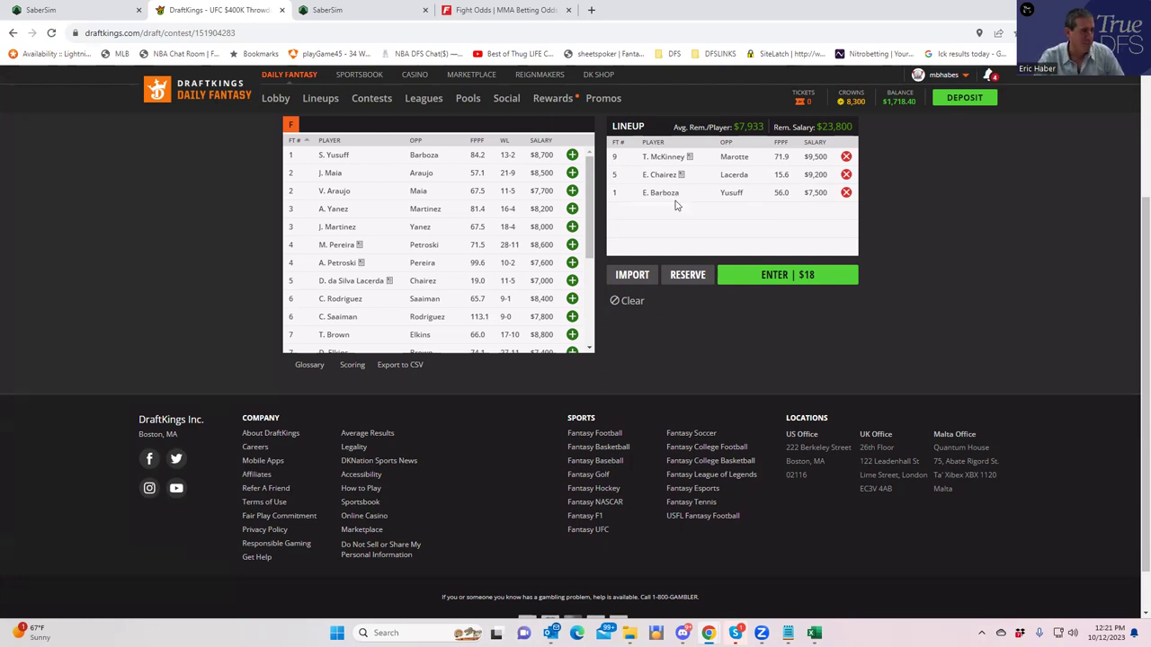
scroll(676, 205, up, 1)
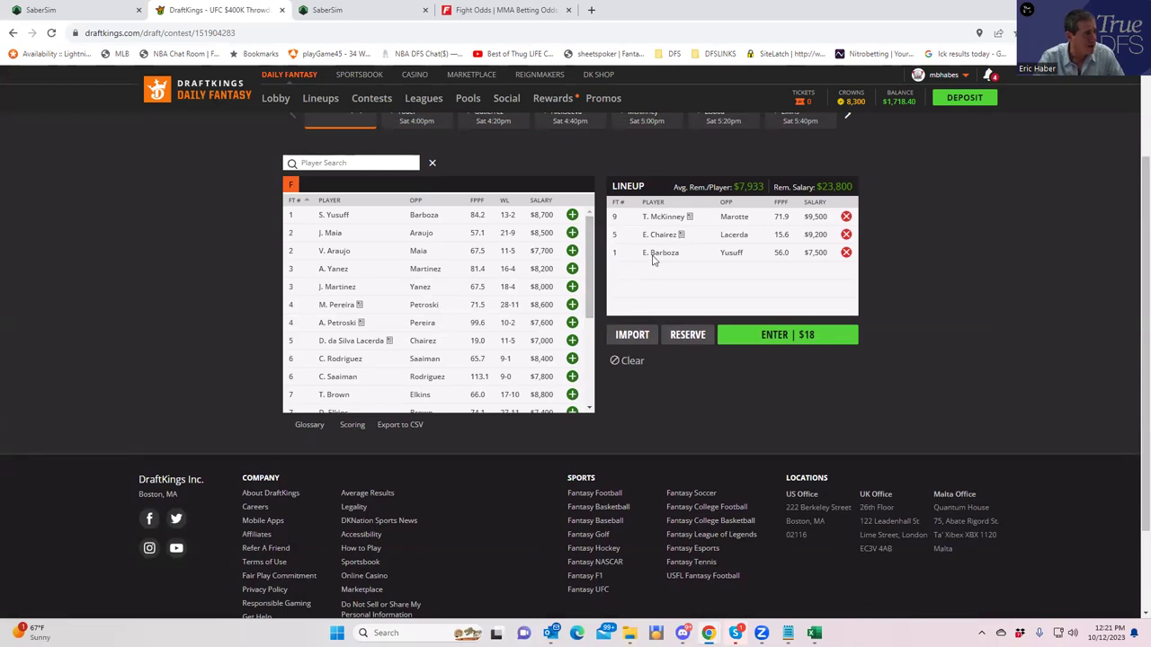
drag(592, 295, 580, 419)
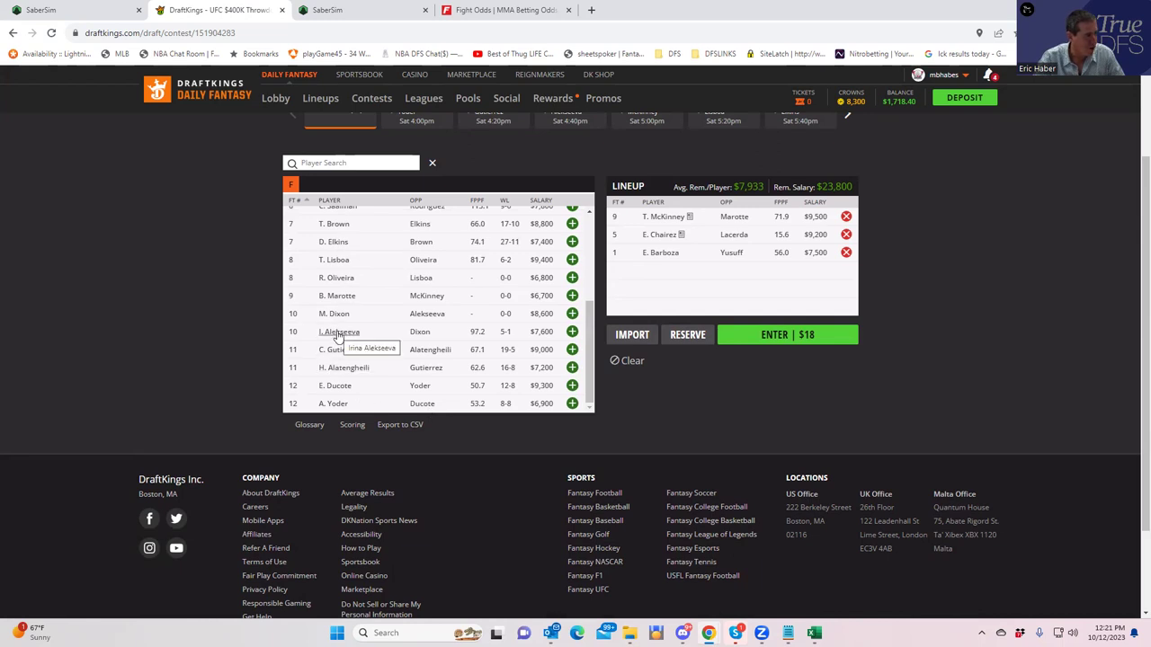
click(572, 332)
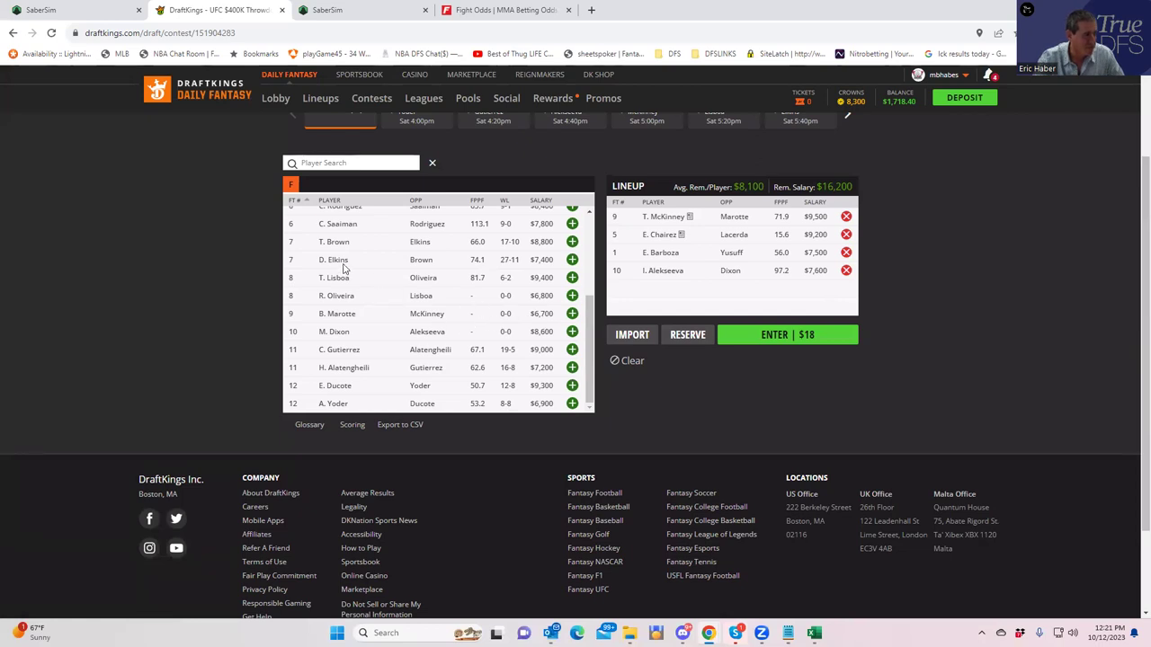
click(572, 260)
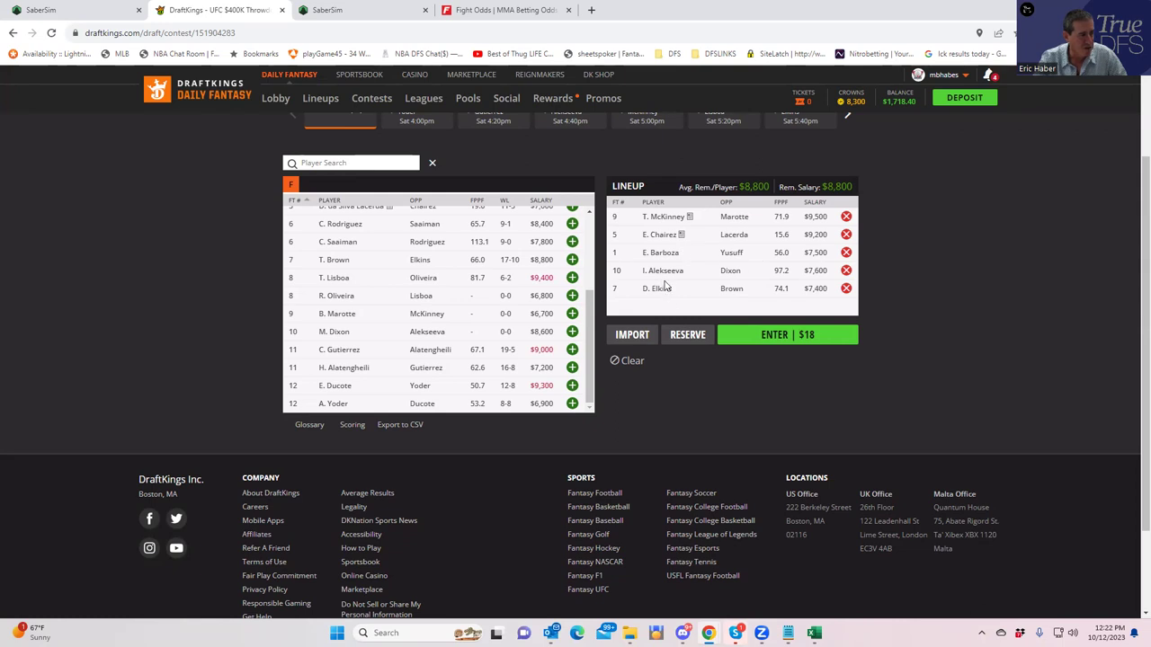
Step: Empty the lineup by removing D. Elkins, I. Alekseeva, E. Barboza, E. Chairez and T. McKinney
click(845, 287)
click(846, 270)
click(845, 252)
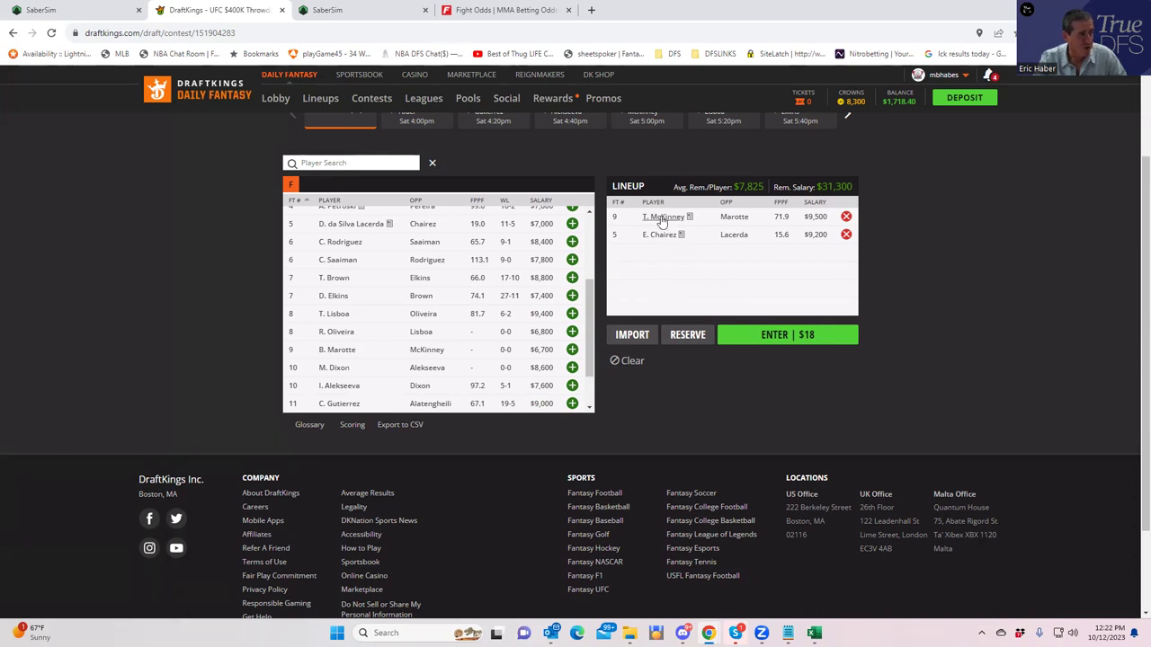
click(845, 235)
click(846, 217)
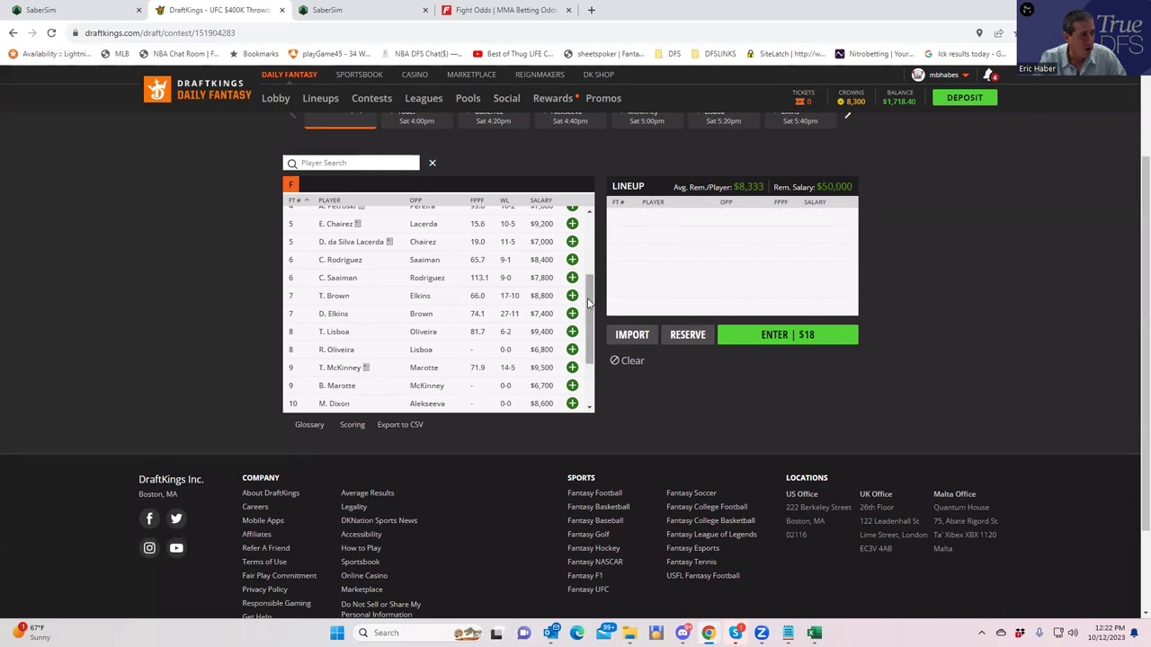
Step: Look through the player pool, switch to the FightOdds page and collapse the Edgar Chairez vs. Daniel da Silva prop lines
scroll(590, 372, down, 2)
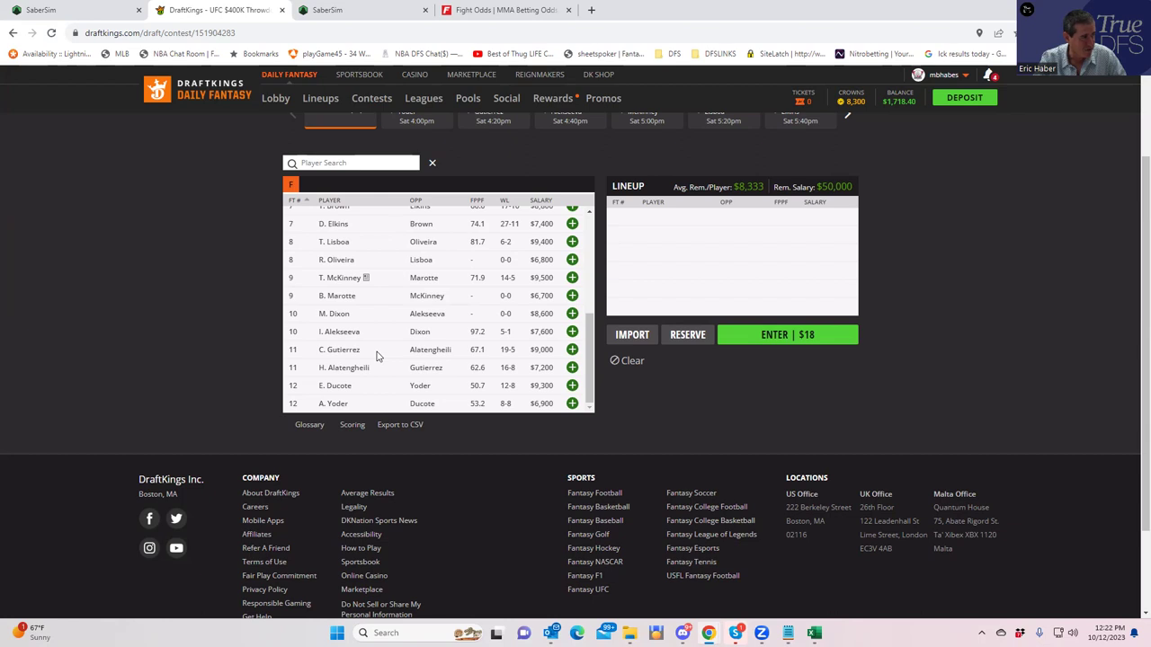
drag(590, 329, 590, 293)
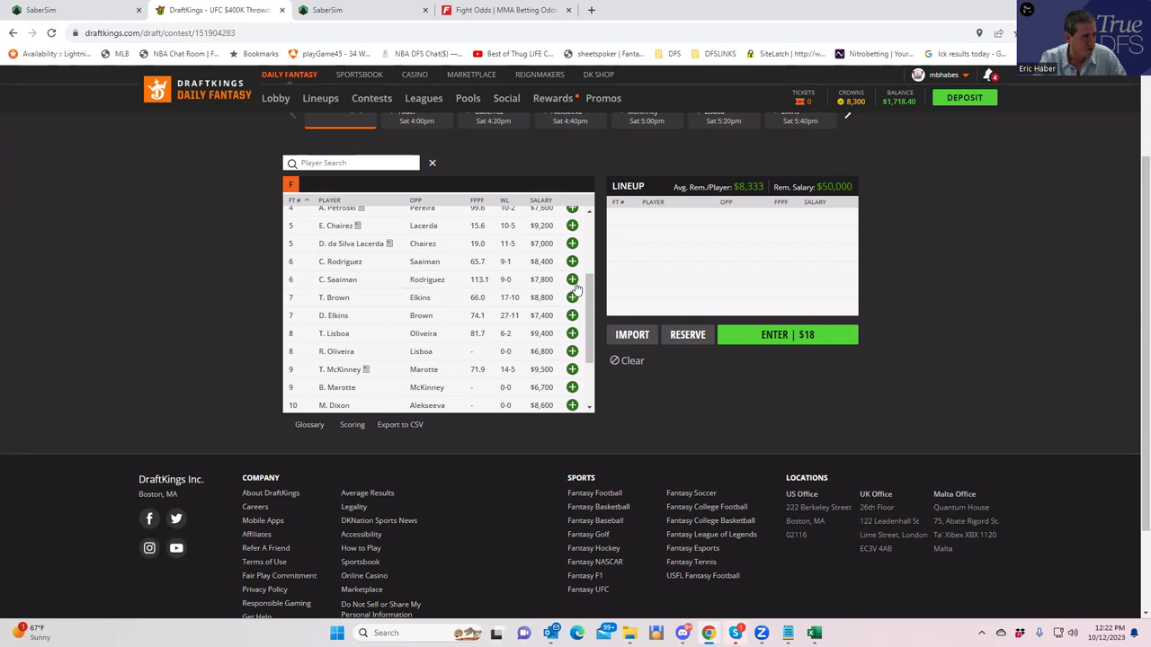
drag(591, 293, 587, 263)
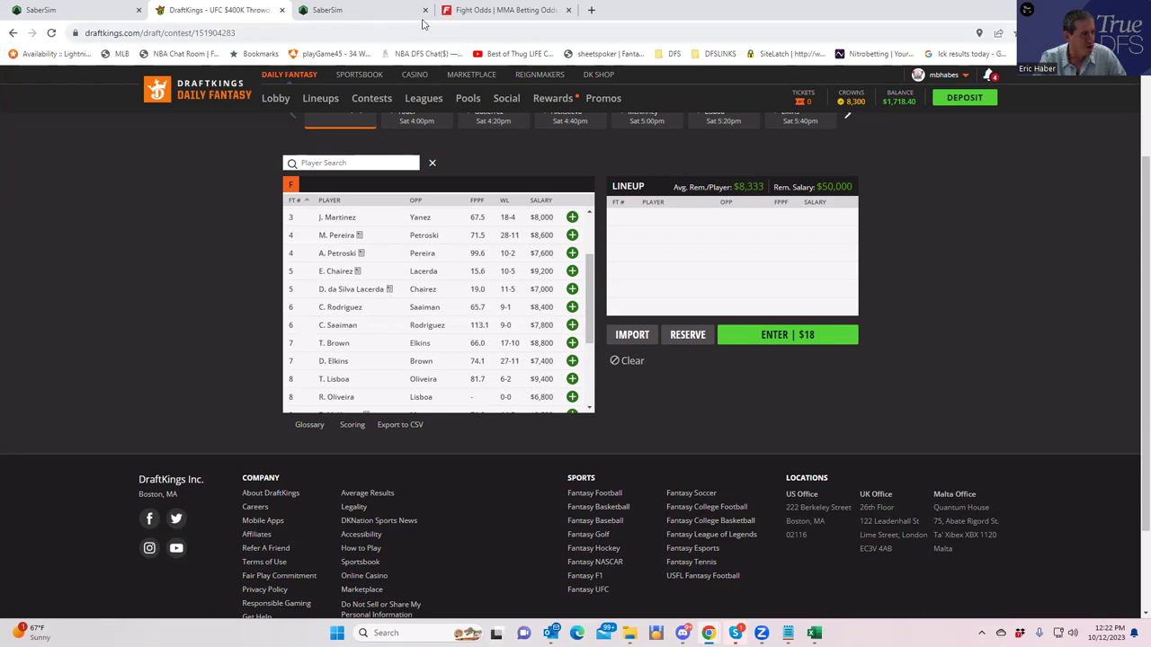
click(465, 16)
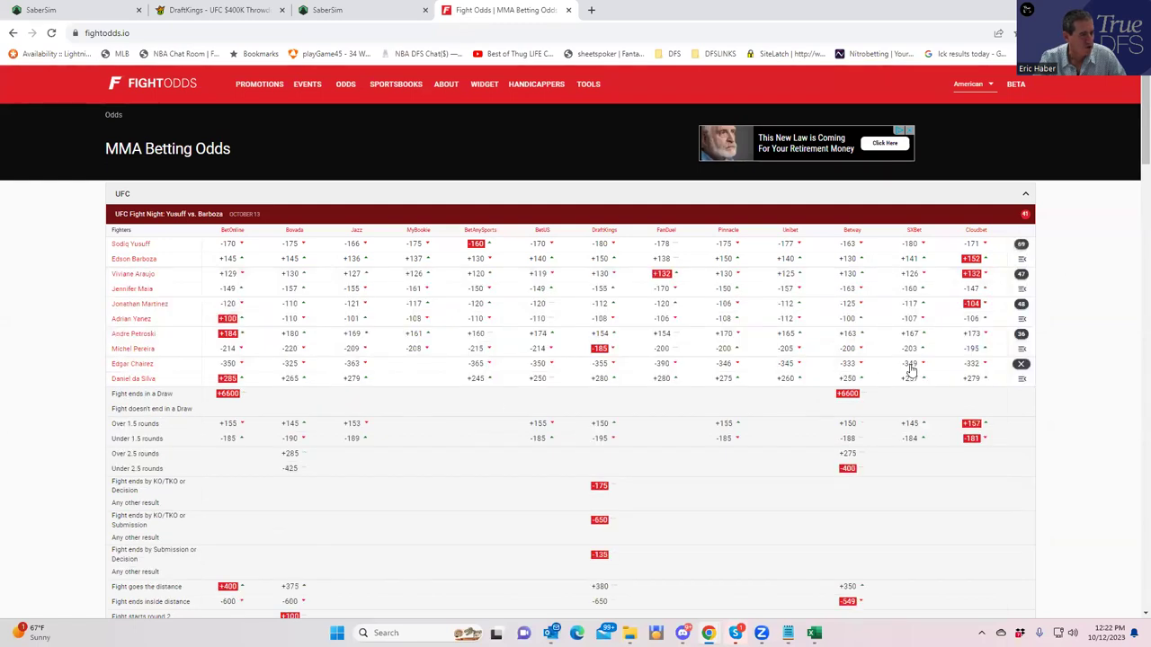
scroll(1052, 387, down, 1)
click(1021, 305)
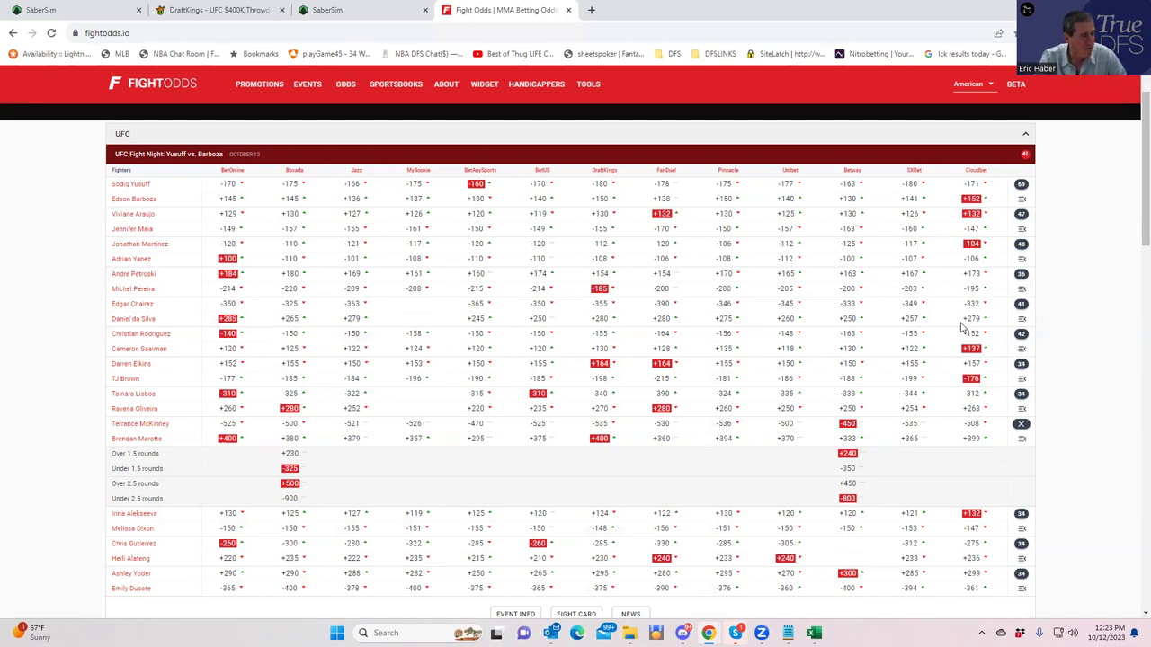
Step: Examine the Christian Rodriguez vs. Cameron Saaiman round, distance and method-of-victory props, and collapse them
click(1021, 335)
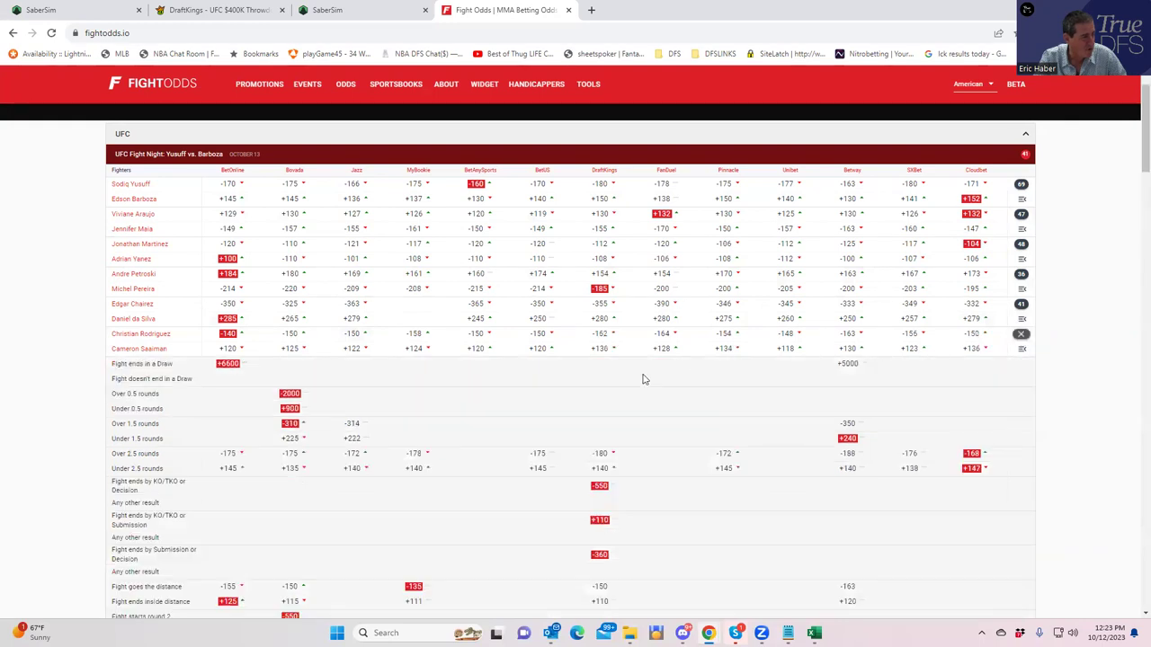
scroll(499, 431, down, 2)
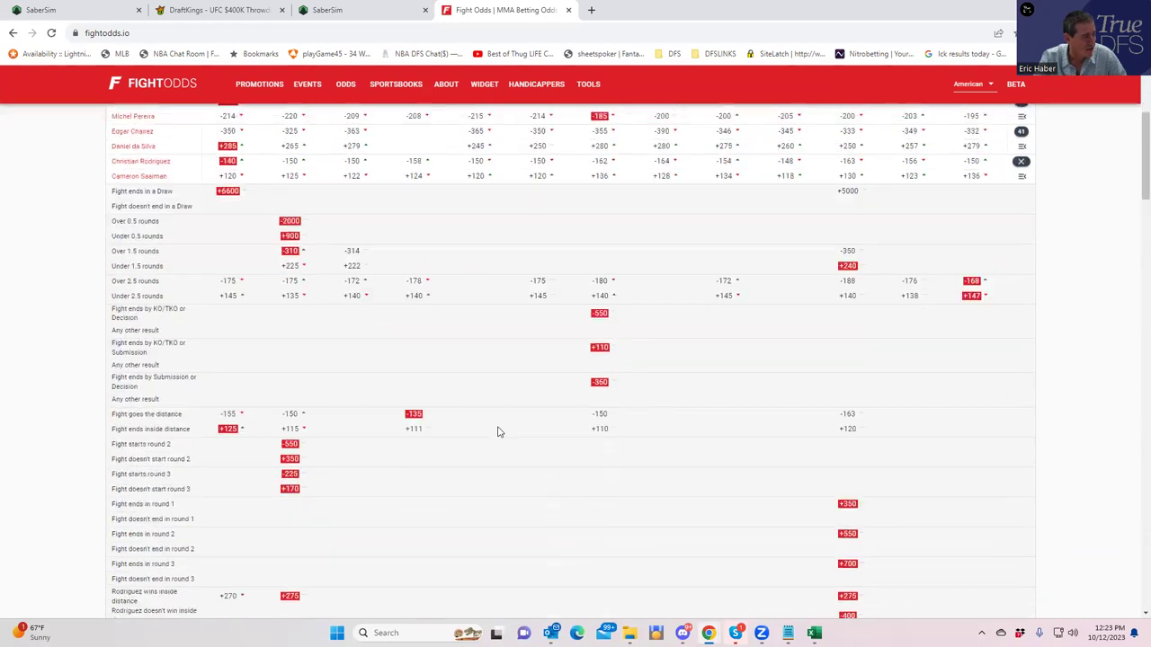
scroll(286, 436, down, 1)
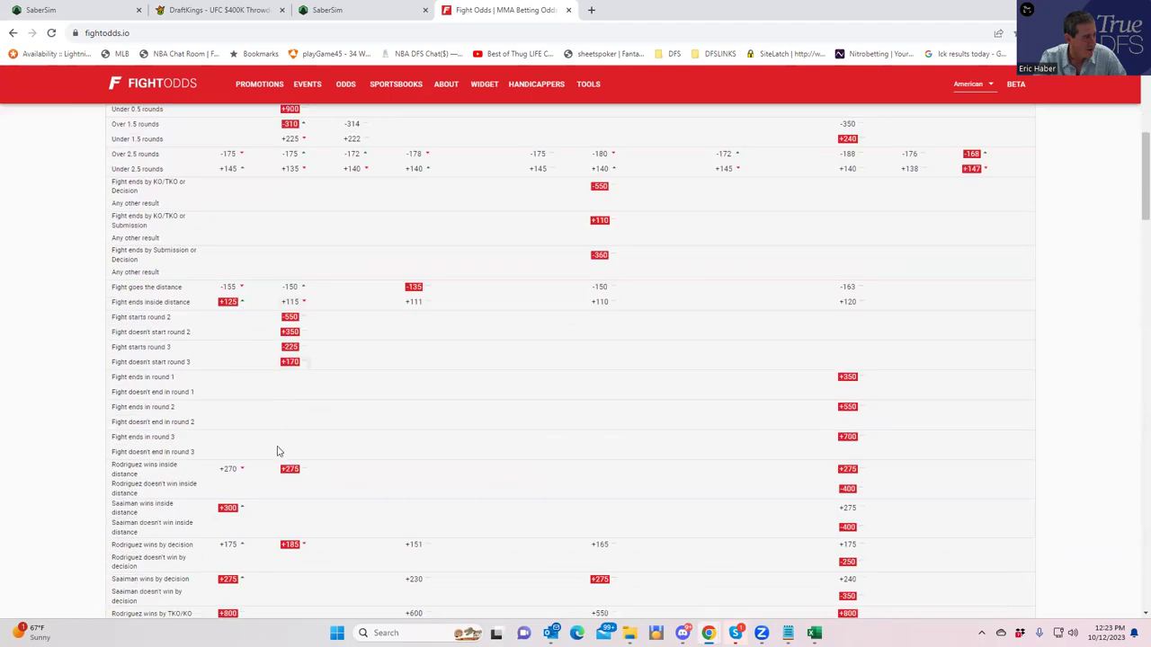
scroll(267, 471, down, 1)
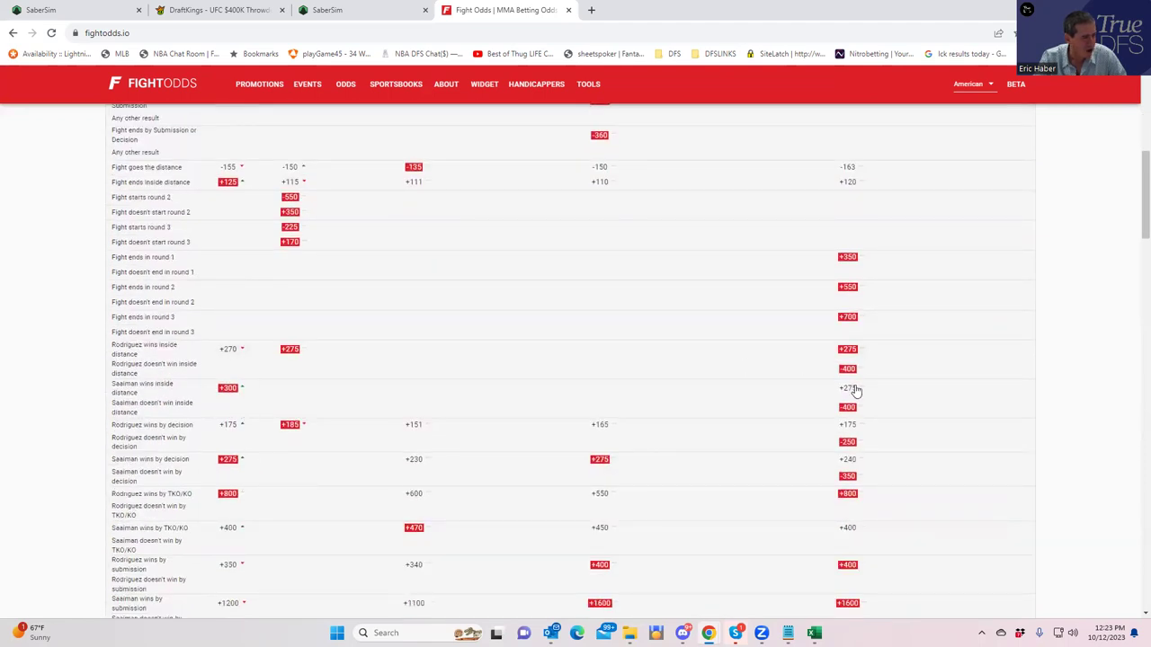
scroll(926, 344, up, 2)
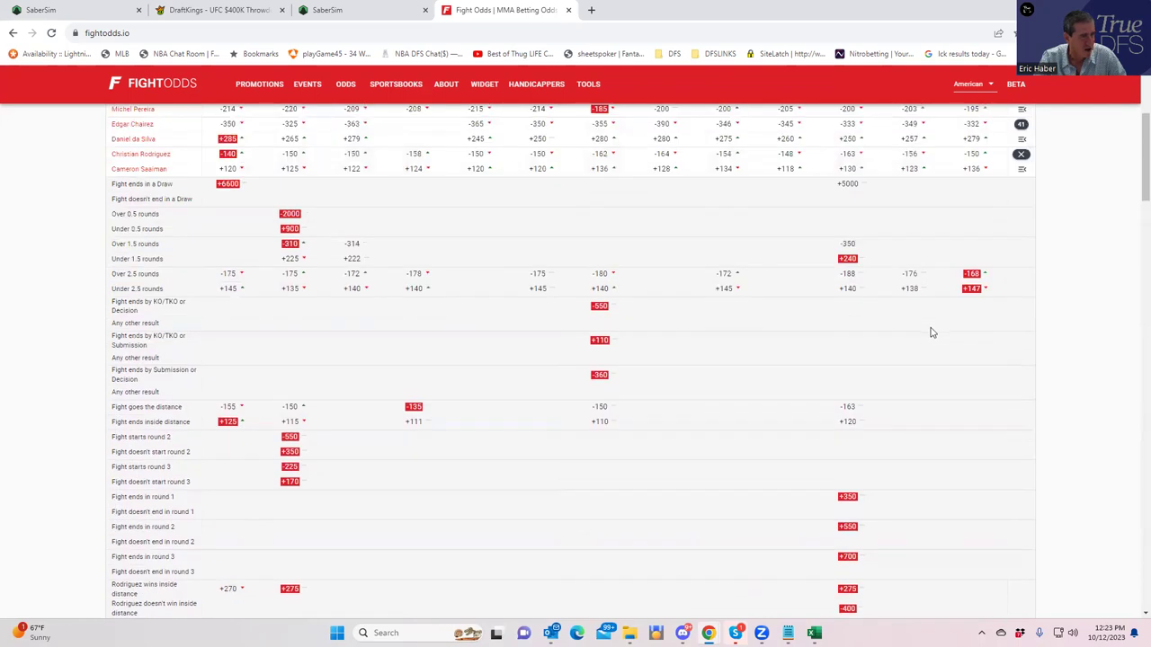
click(1022, 154)
scroll(1134, 156, up, 1)
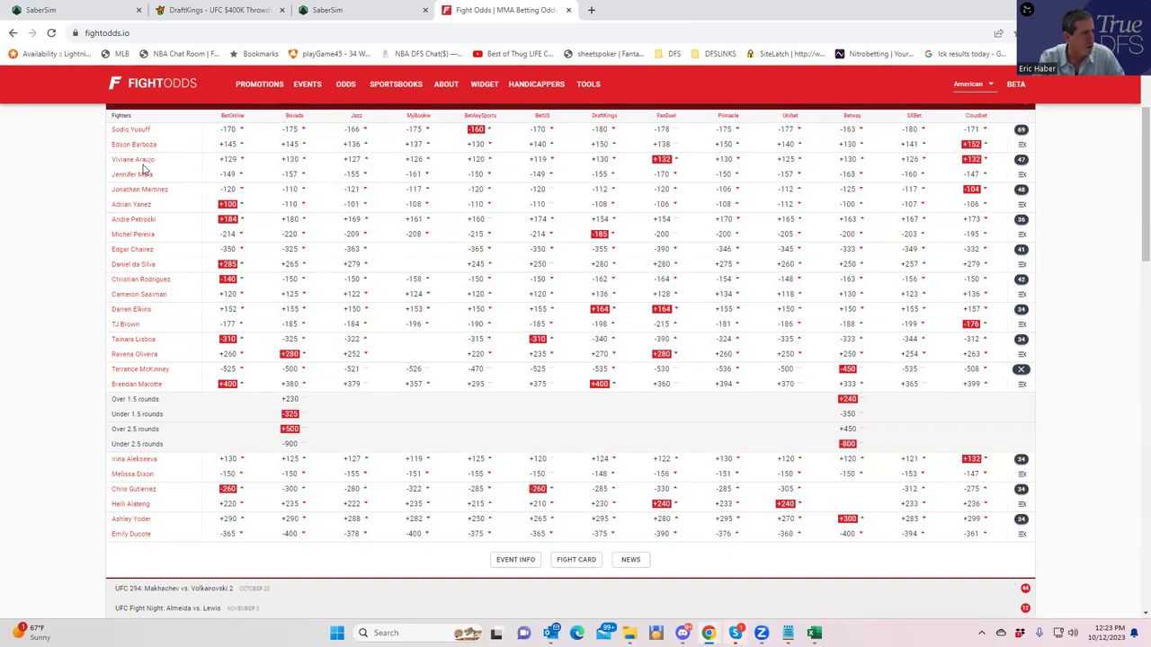
Step: Return to the DraftKings player pool and sort the fighters by salary from highest to lowest
click(216, 10)
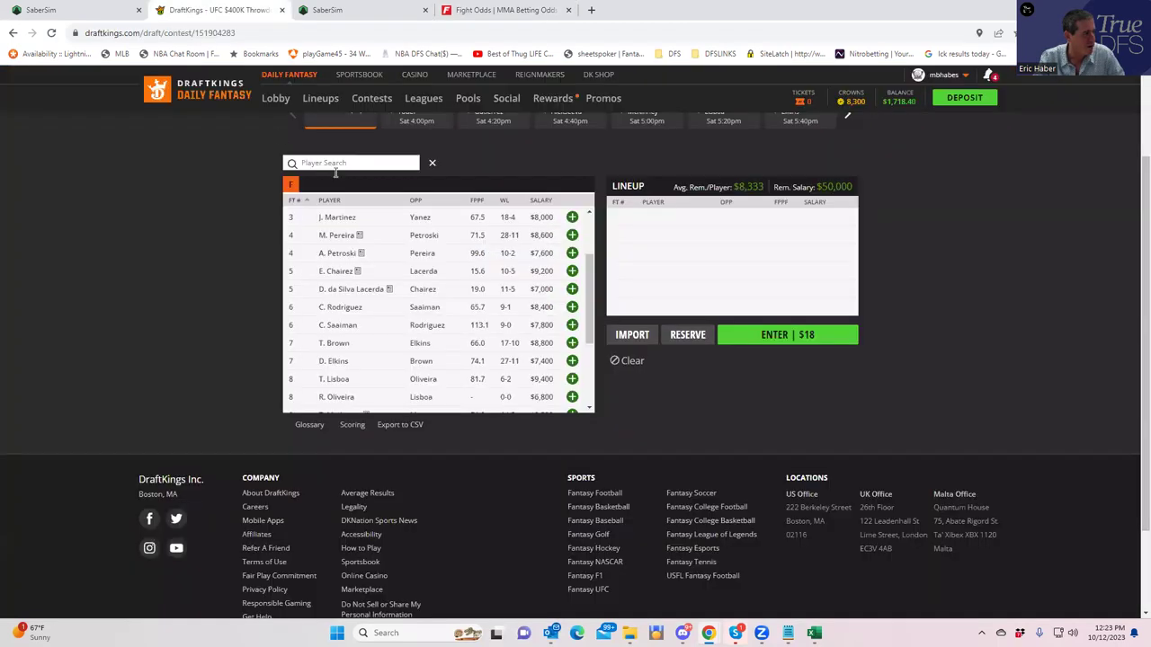
drag(589, 272, 583, 200)
click(541, 200)
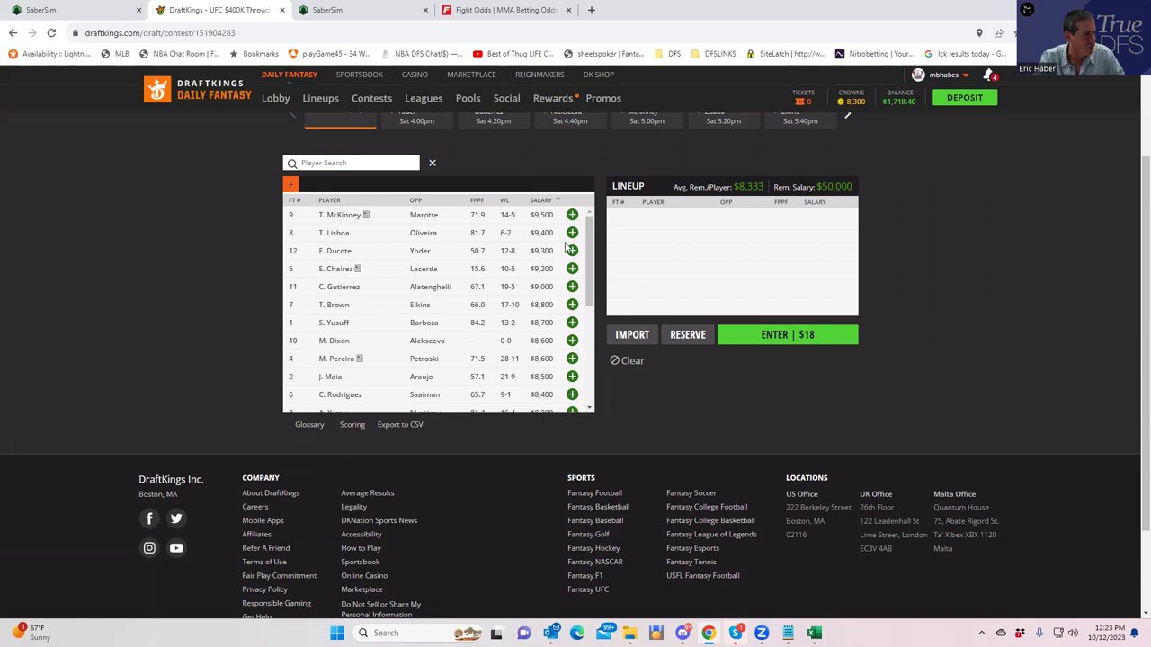
drag(584, 258, 582, 165)
Step: Switch to the FightOdds page and examine the prop lines for the Viviane Araujo vs. Jennifer Maia fight
click(463, 12)
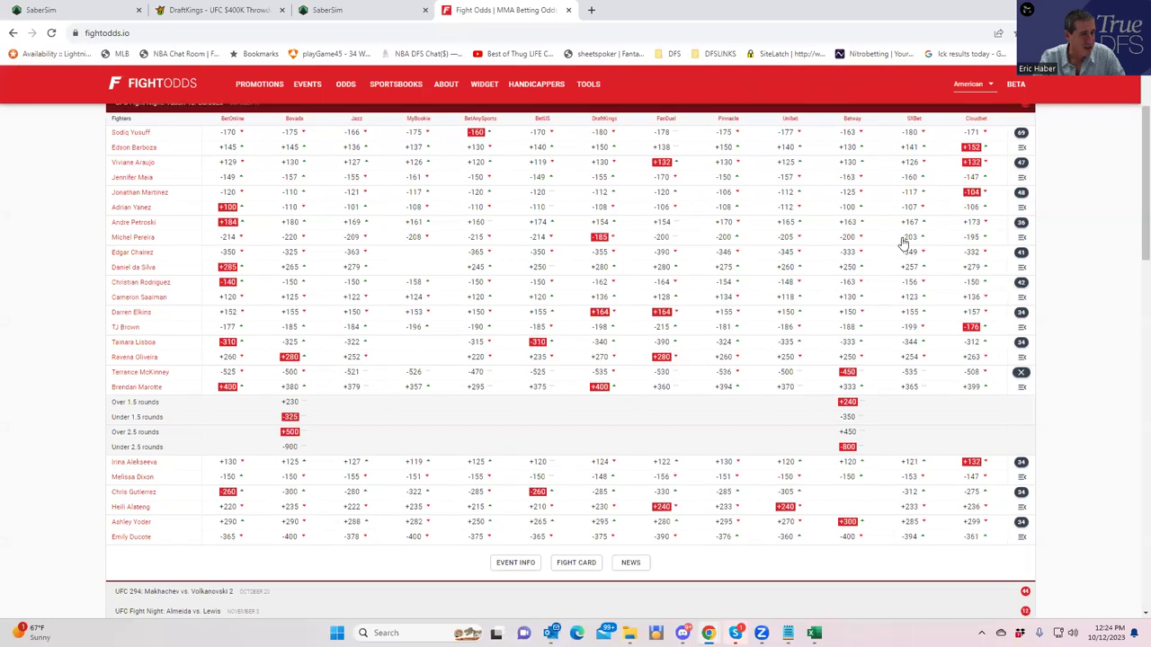
scroll(358, 329, up, 2)
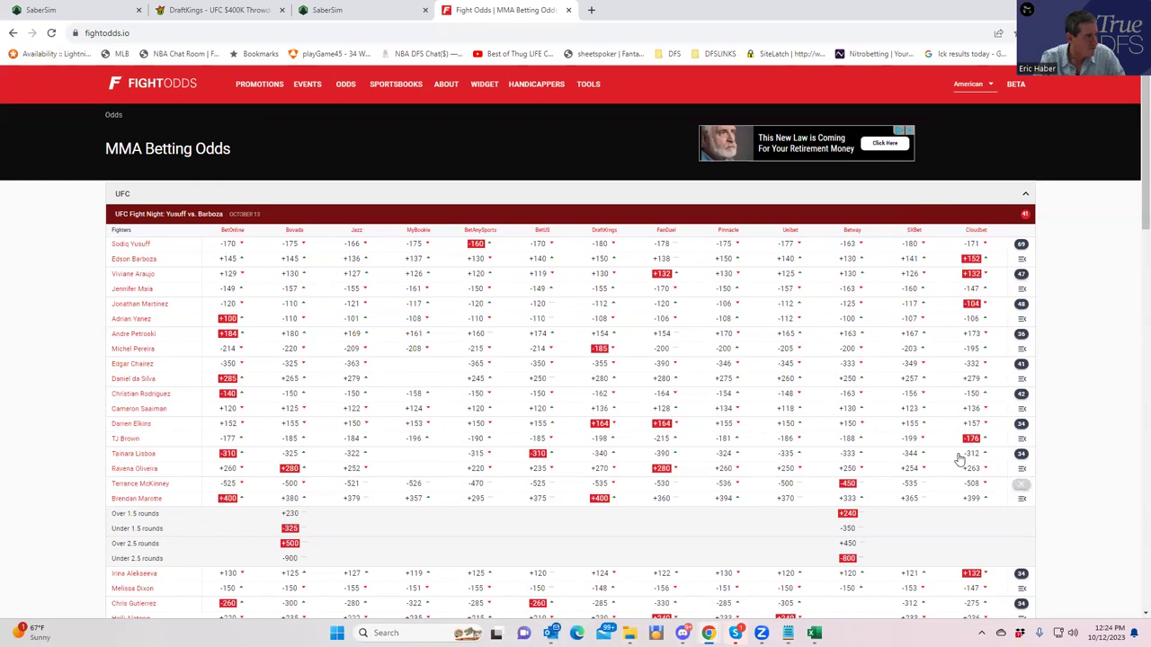
click(1020, 278)
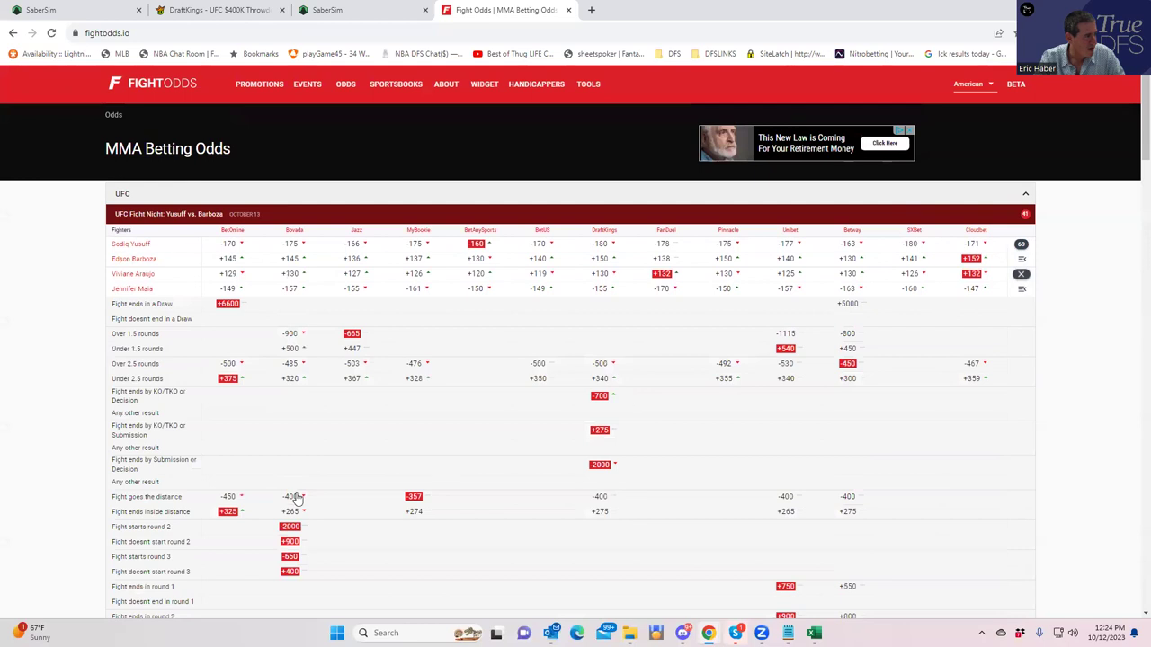
scroll(291, 504, down, 3)
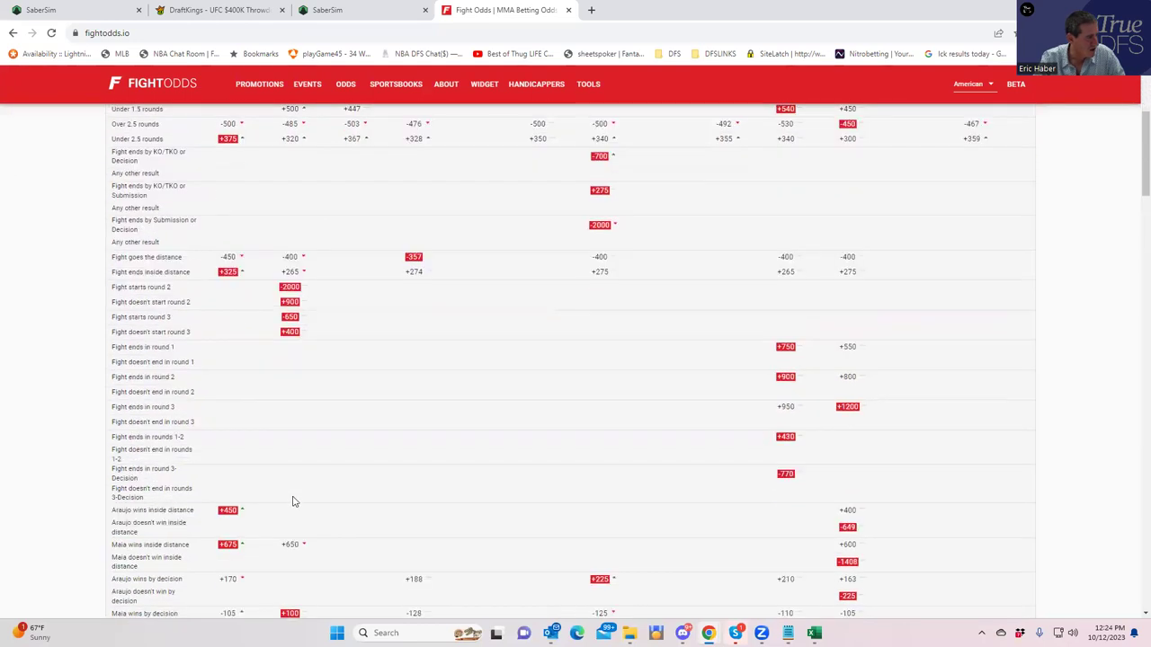
scroll(292, 504, down, 2)
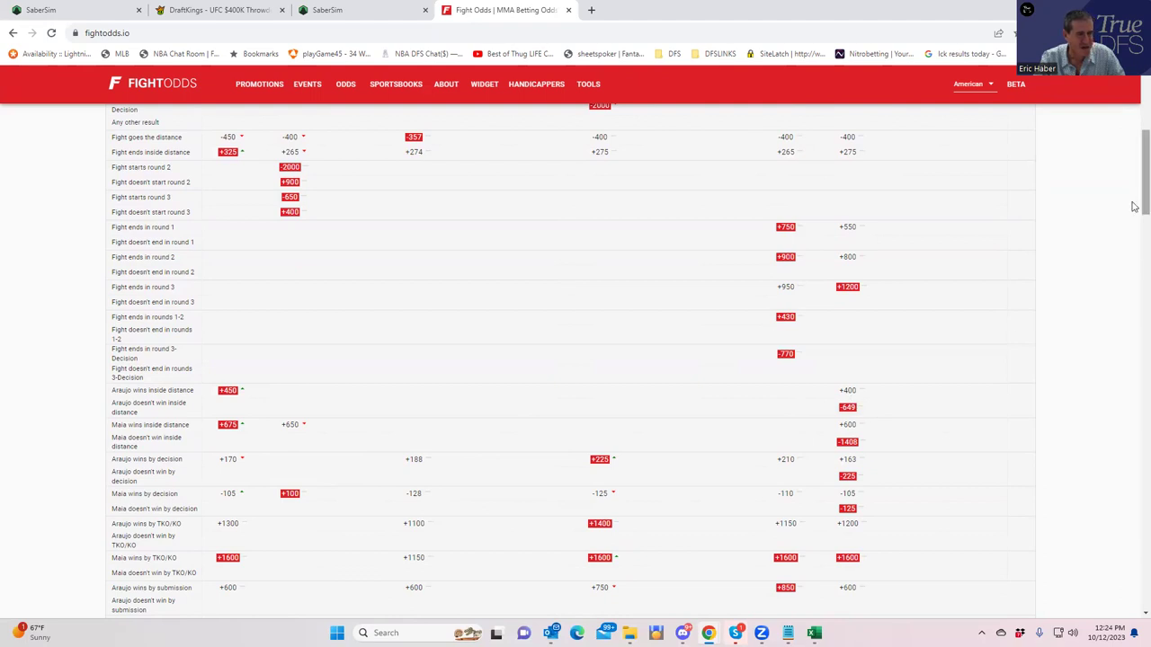
Step: Switch to the DraftKings player pool, search for "vi" and add V. Araujo to the lineup
scroll(1136, 205, up, 4)
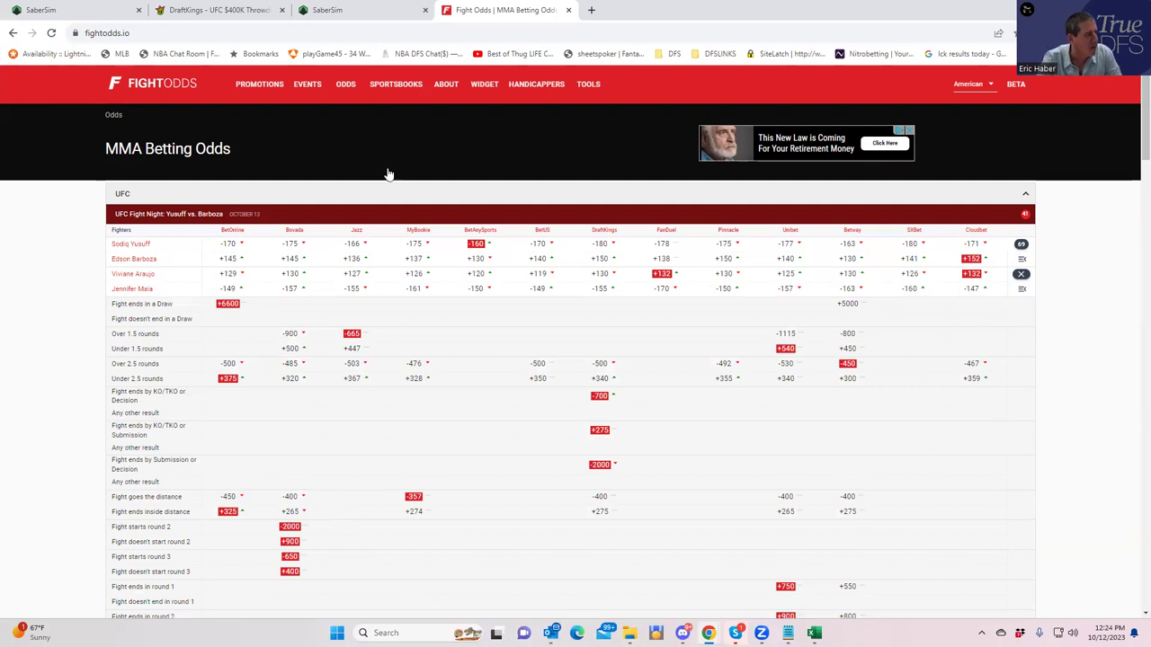
click(221, 10)
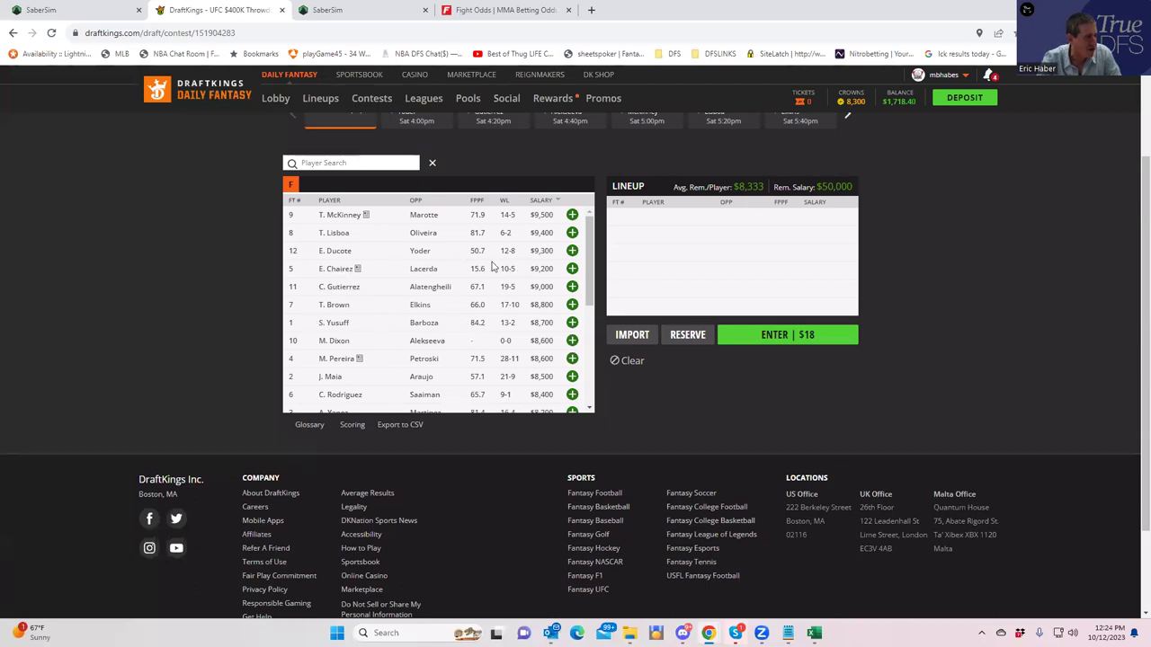
drag(591, 260, 590, 274)
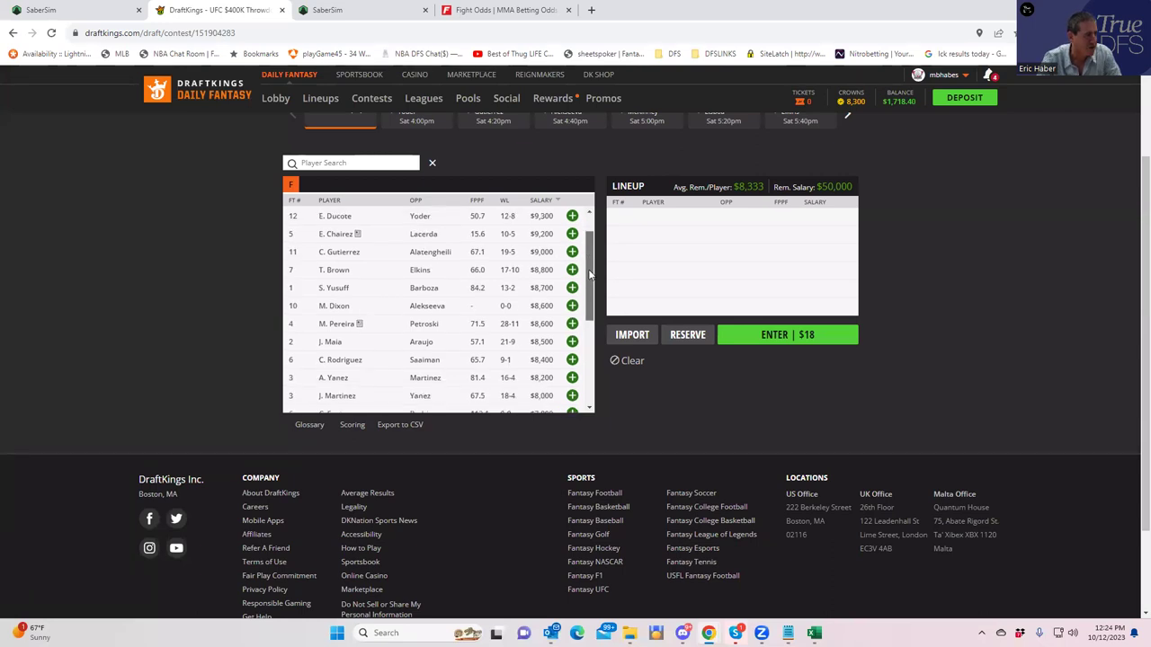
drag(590, 275, 590, 260)
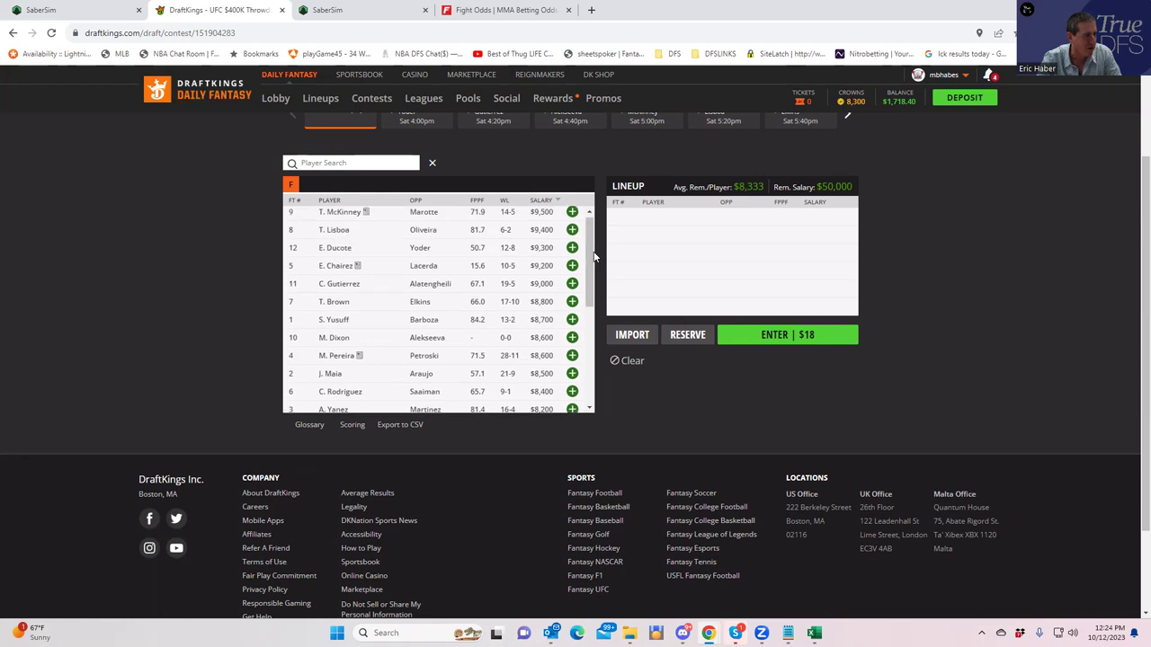
click(341, 160)
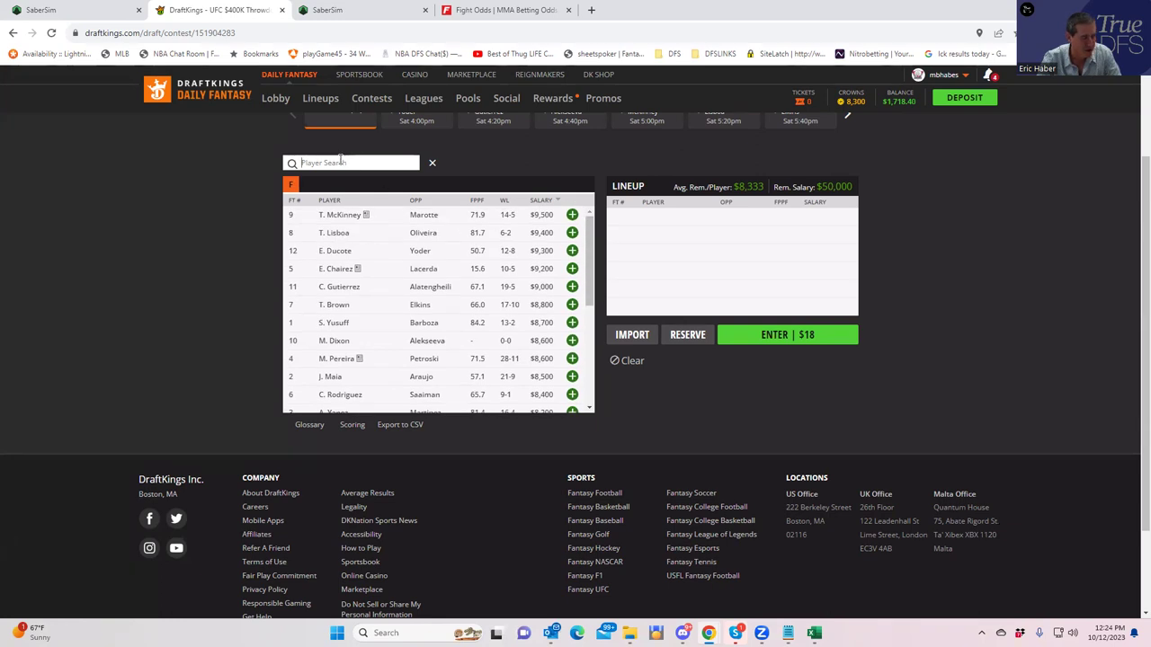
text(vi)
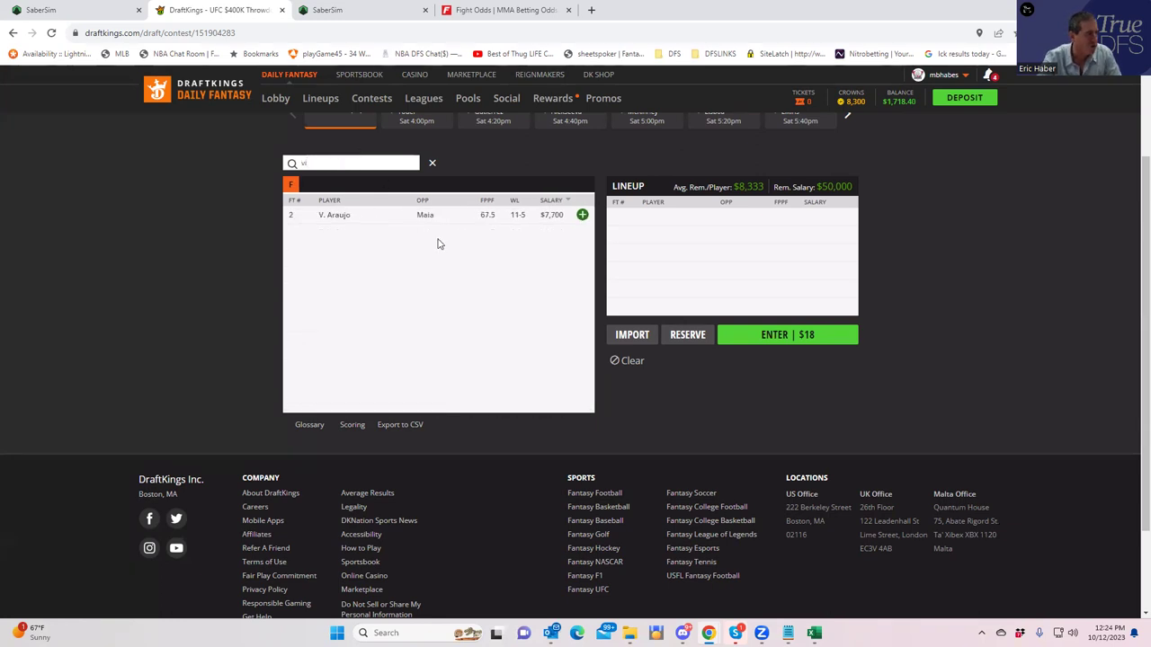
click(582, 215)
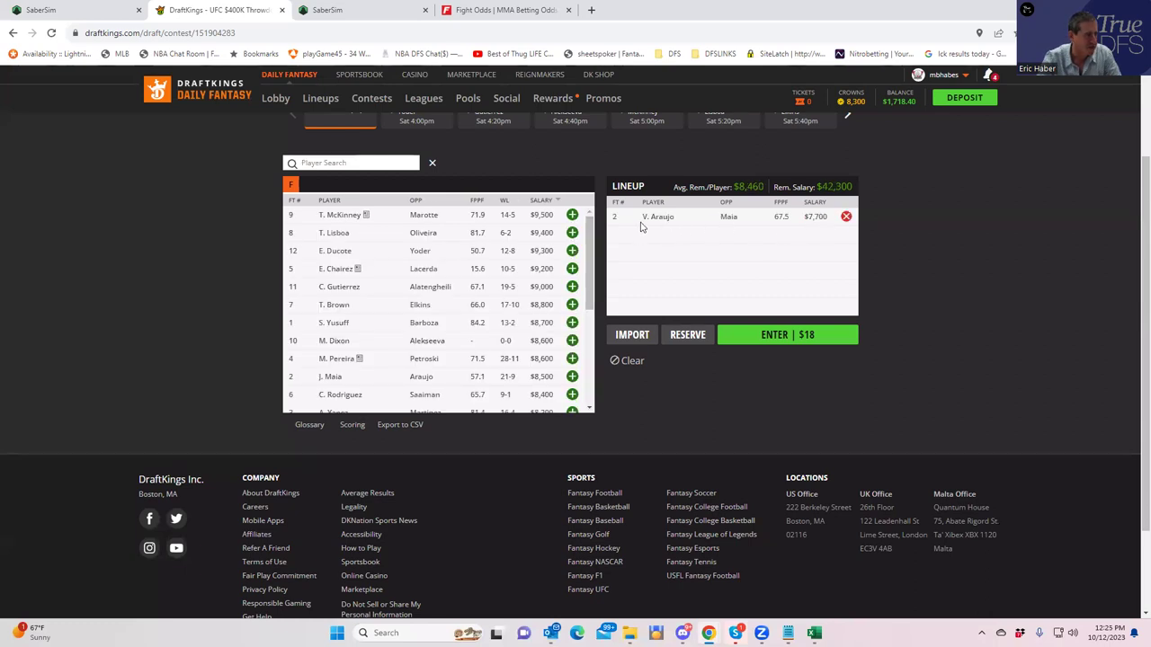
Step: On the FightOdds page, collapse the Viviane Araujo vs. Jennifer Maia props and examine the Jonathan Martinez vs. Adrian Yanez prop lines
click(503, 10)
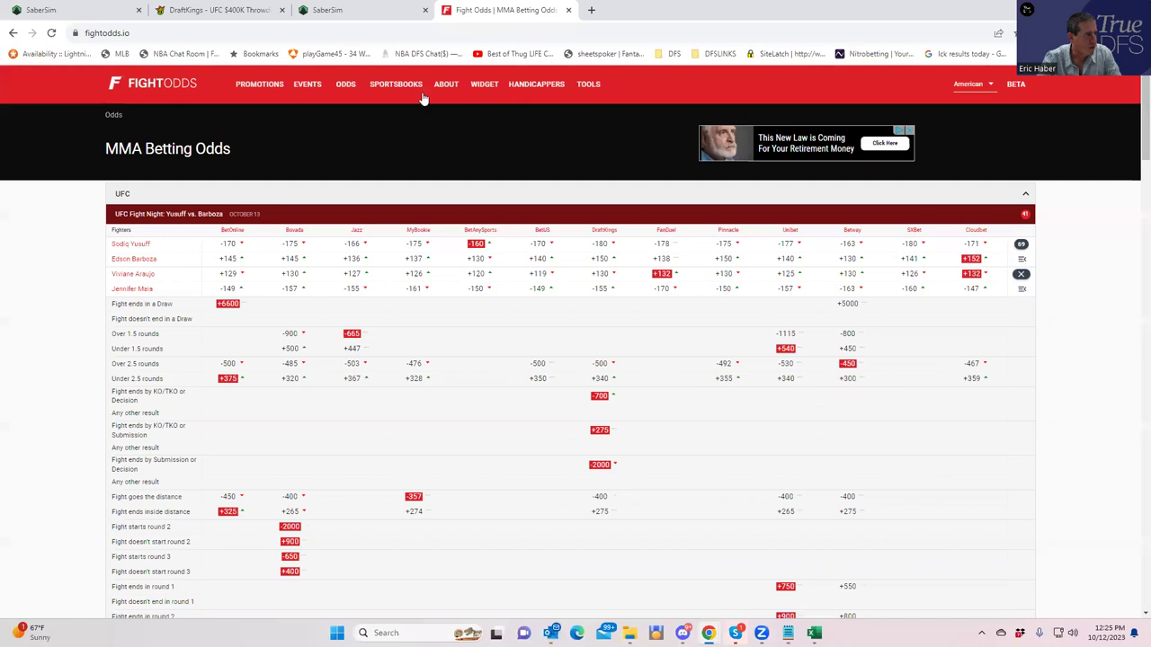
click(1020, 273)
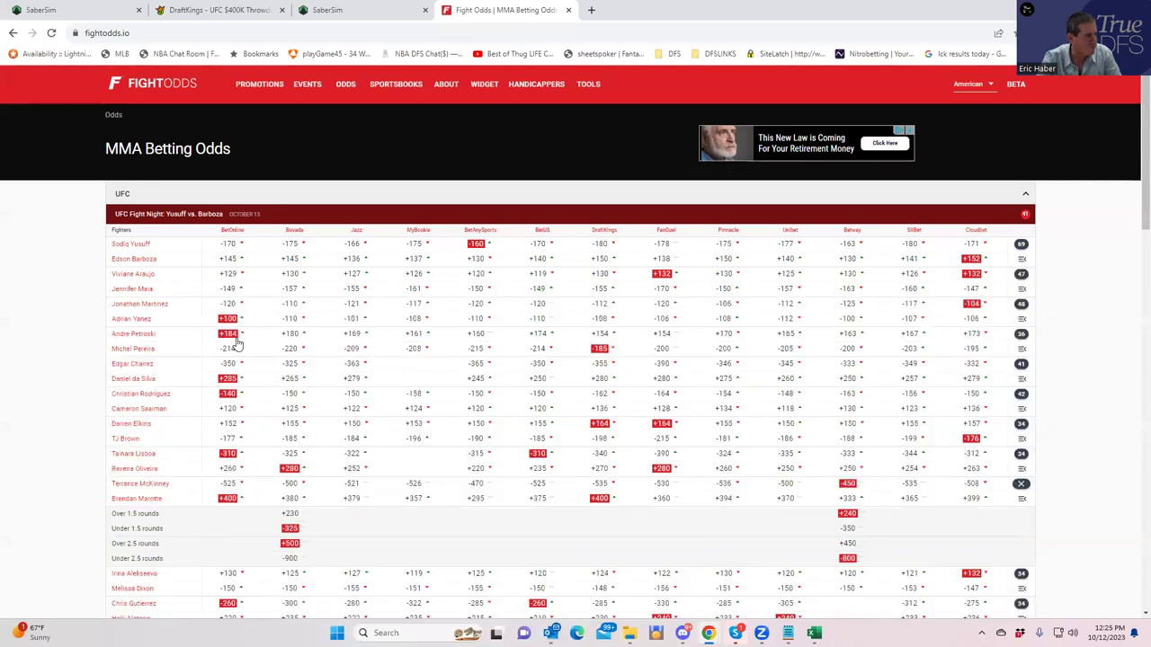
scroll(434, 468, down, 1)
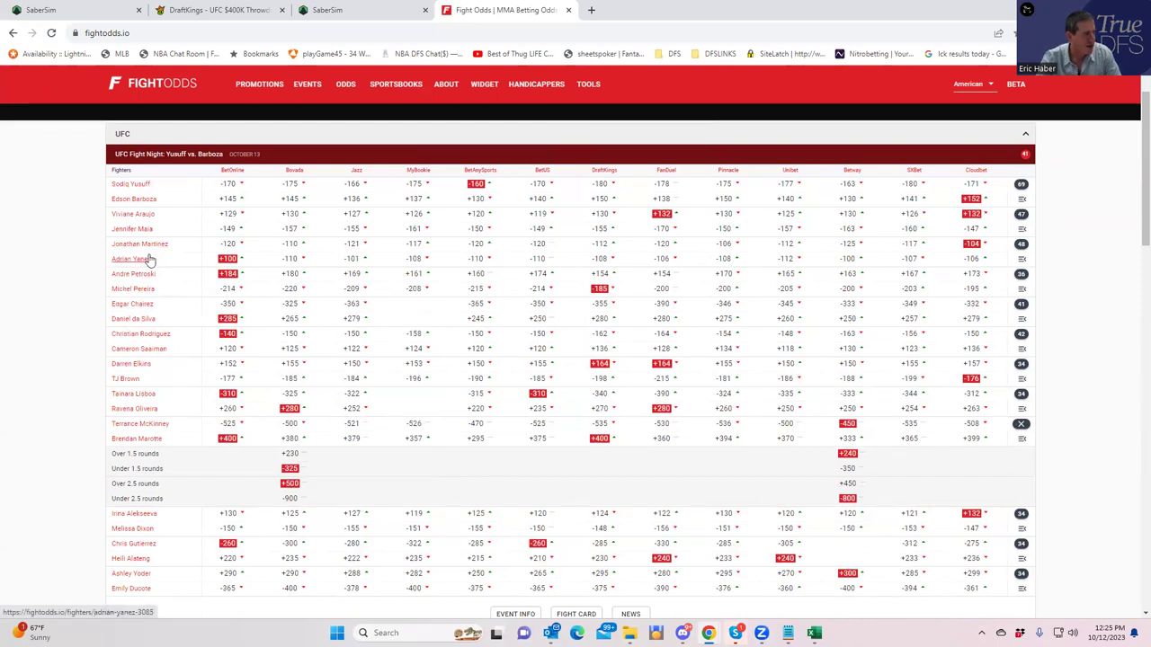
click(1021, 245)
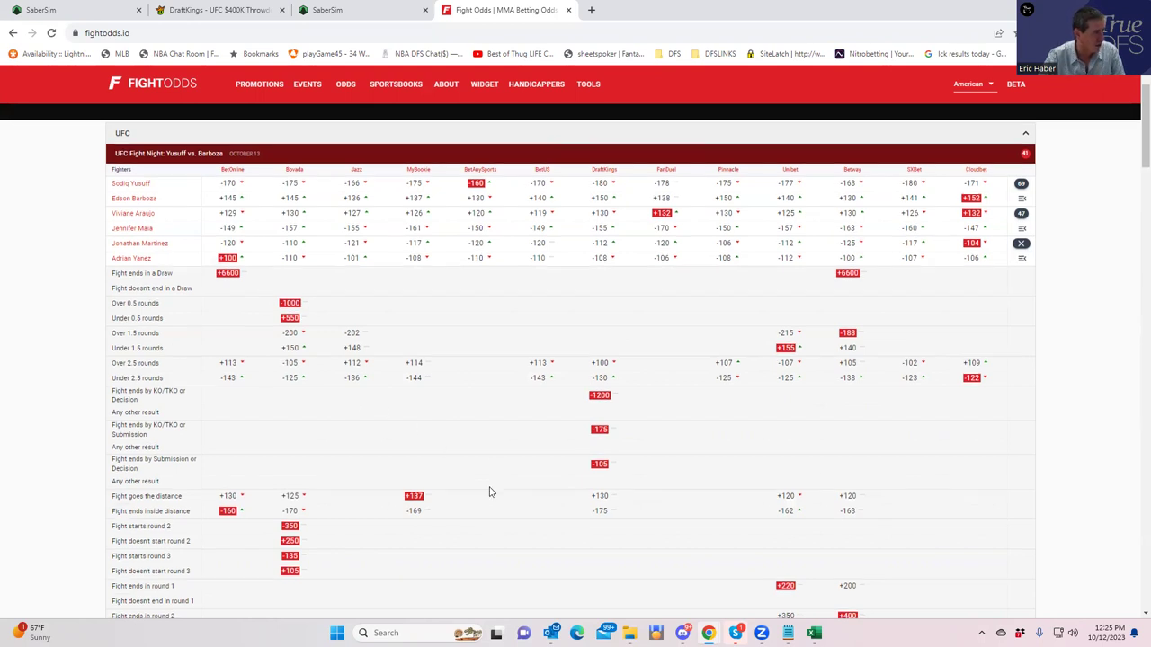
scroll(490, 504, down, 3)
scroll(490, 503, down, 2)
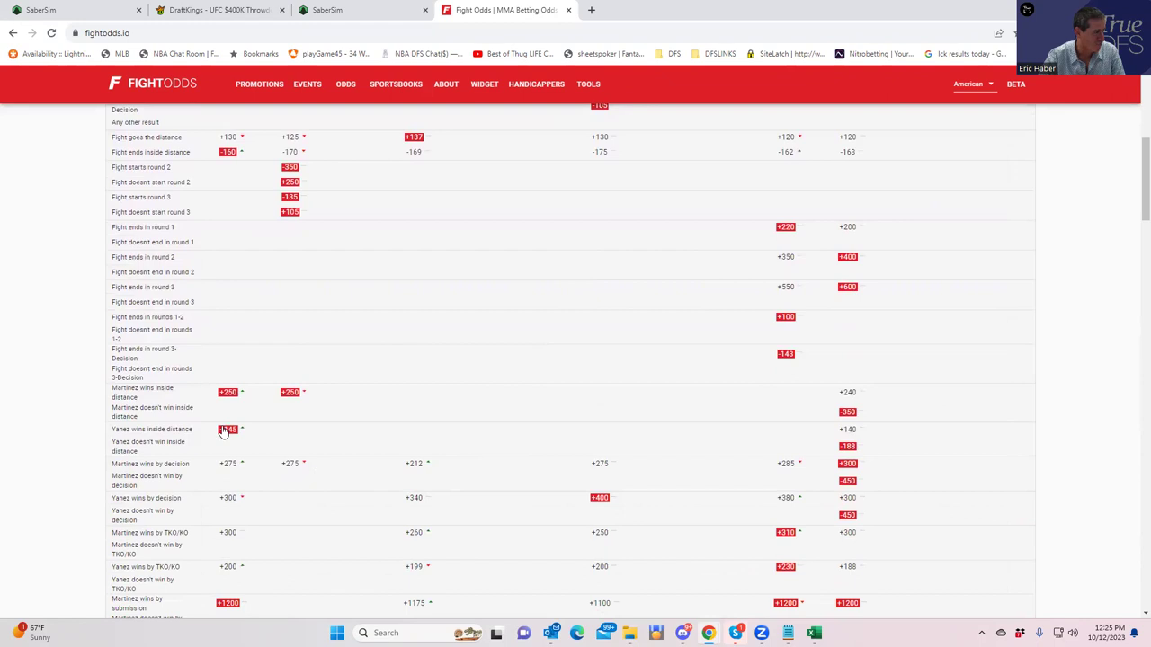
scroll(501, 419, down, 1)
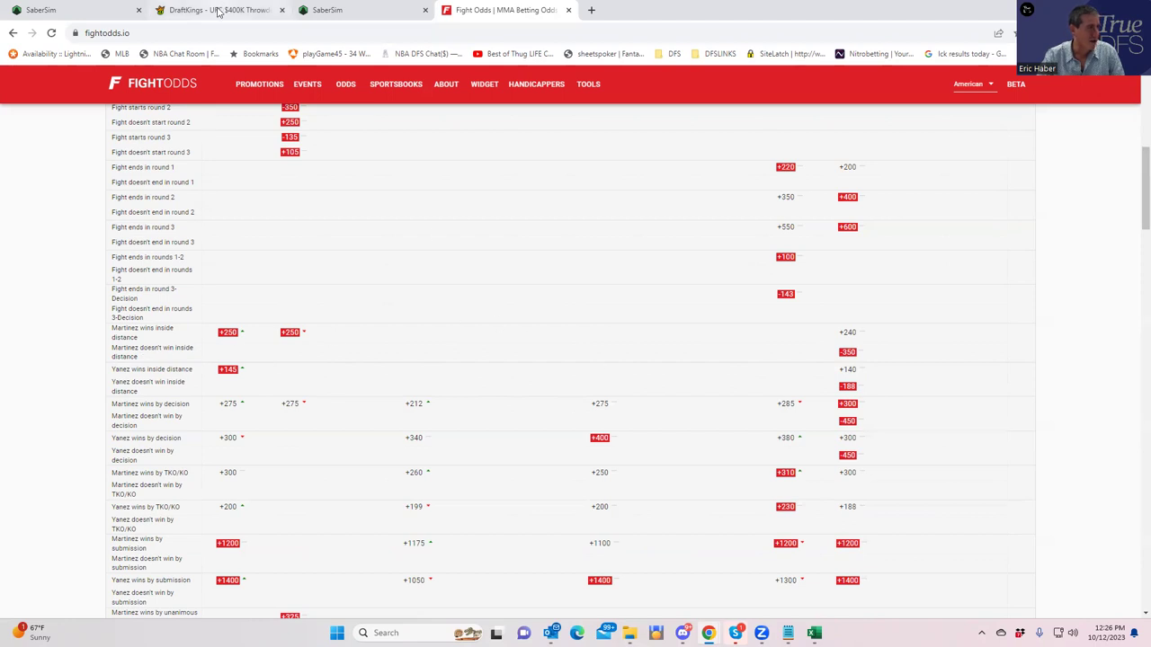
Step: Return to the DraftKings player pool, search for Yanez and add A. Yanez to the lineup
click(217, 10)
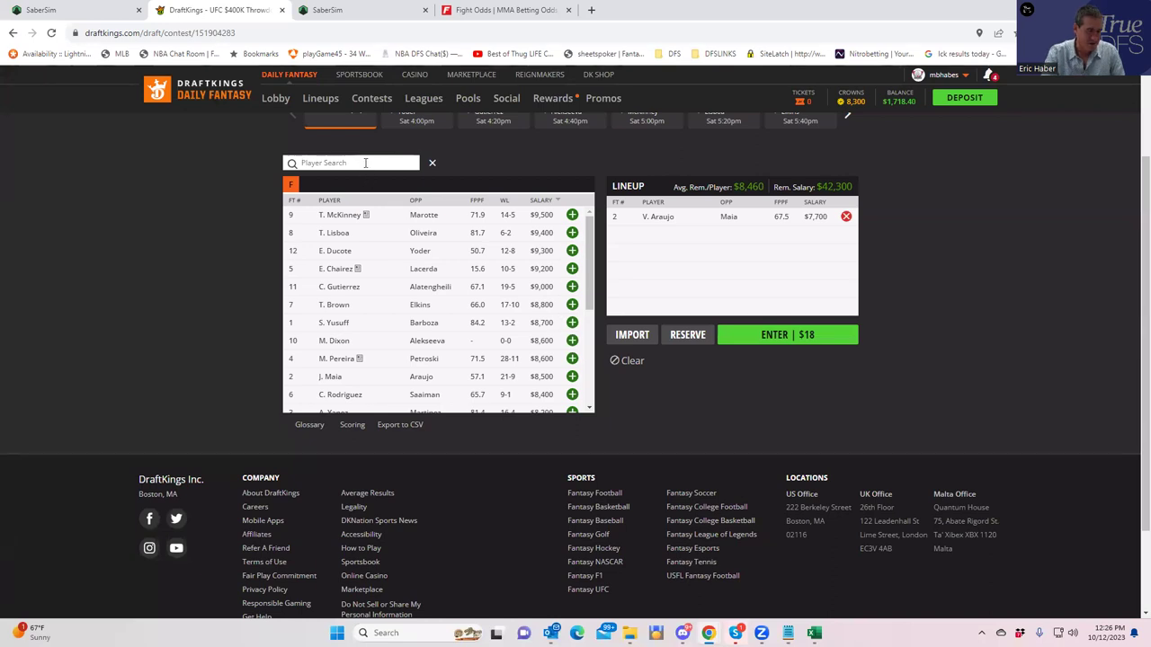
text(yan)
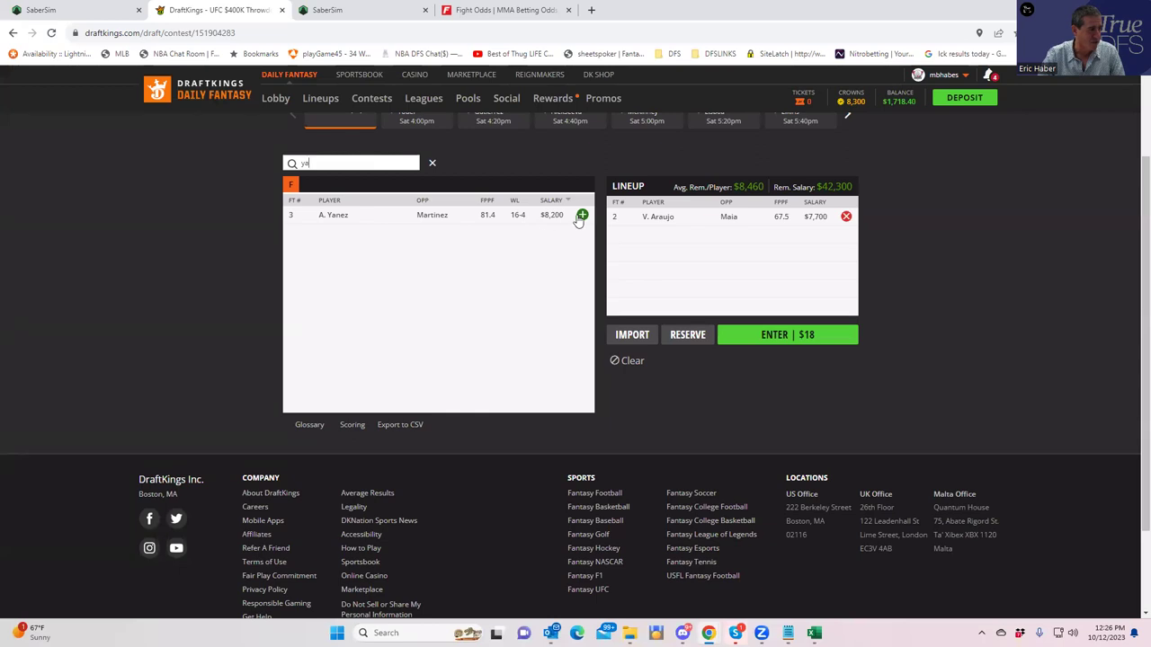
click(572, 215)
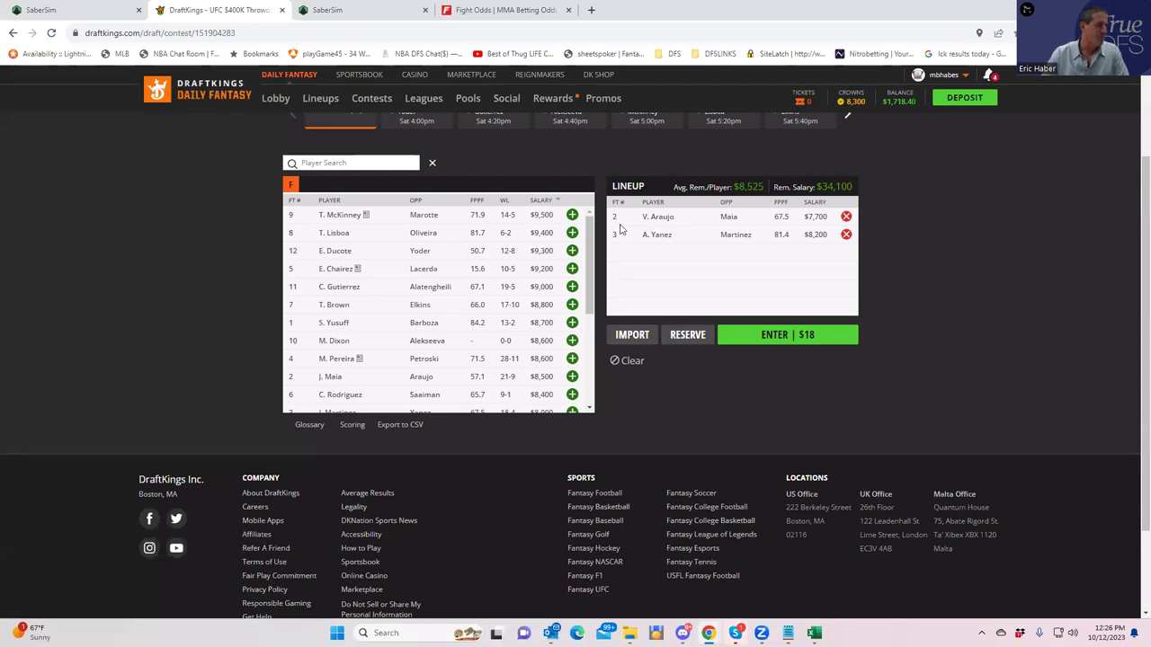
Step: Review the remaining fighters by salary, sorting from lowest to highest and back to highest first
drag(588, 282, 576, 212)
click(550, 201)
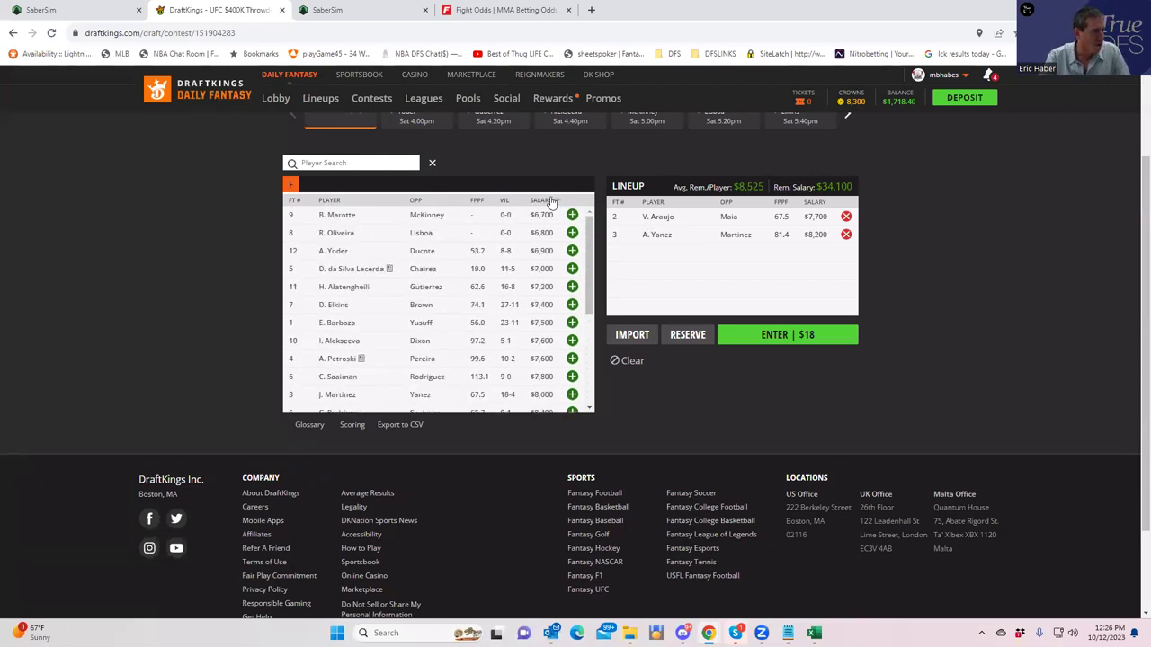
click(541, 199)
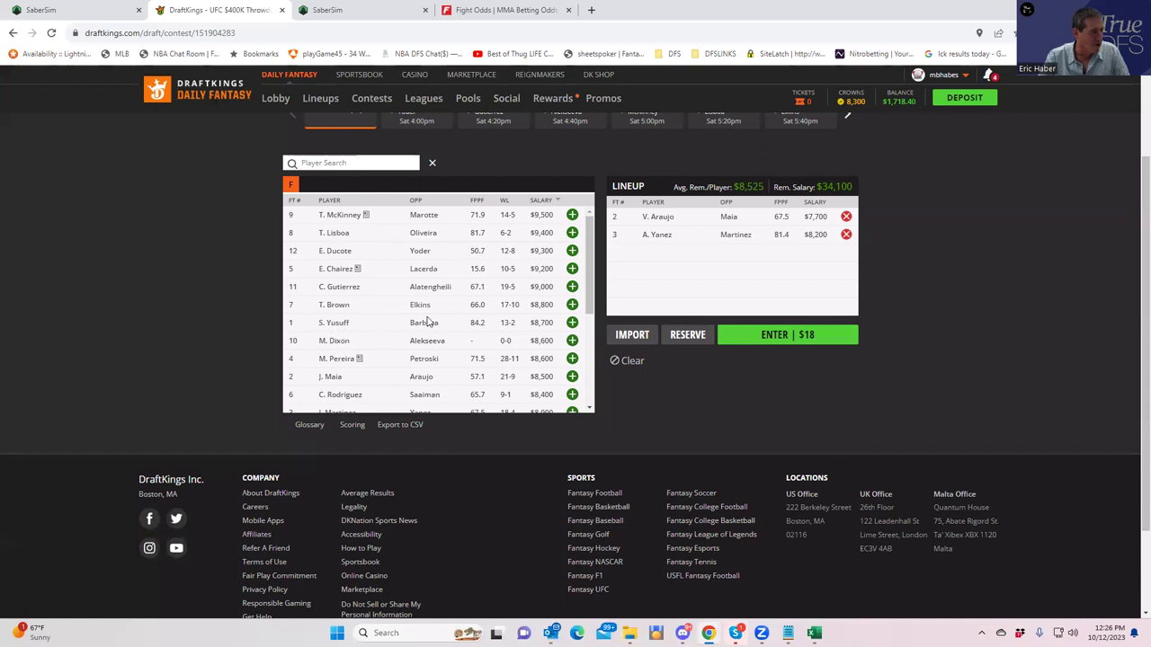
scroll(464, 347, down, 2)
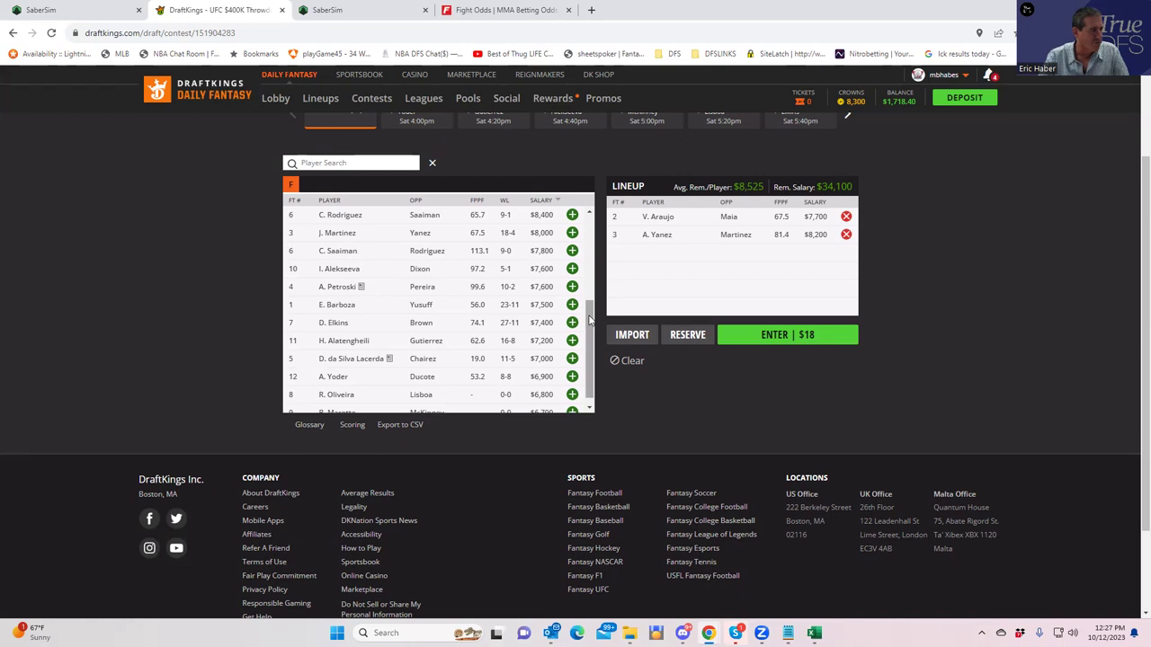
scroll(590, 319, up, 1)
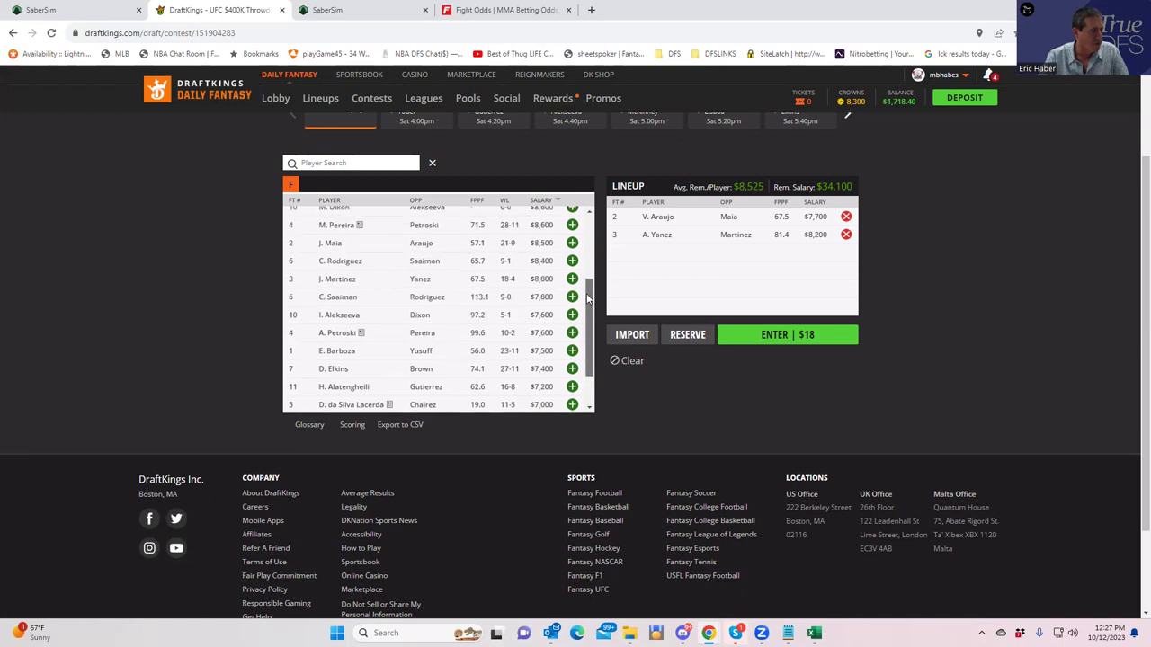
scroll(583, 332, up, 1)
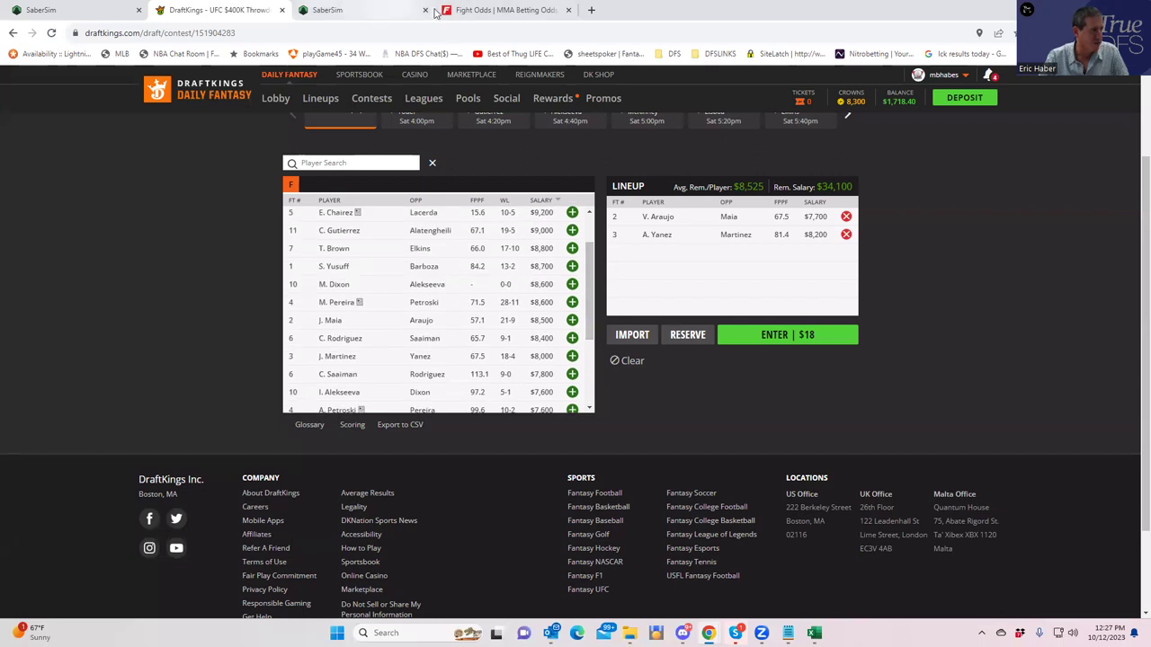
Step: On the FightOdds page, collapse the Martinez vs. Yanez props and examine the Andre Petroski vs. Michel Pereira round, distance and method-of-victory lines
click(490, 10)
scroll(970, 182, up, 3)
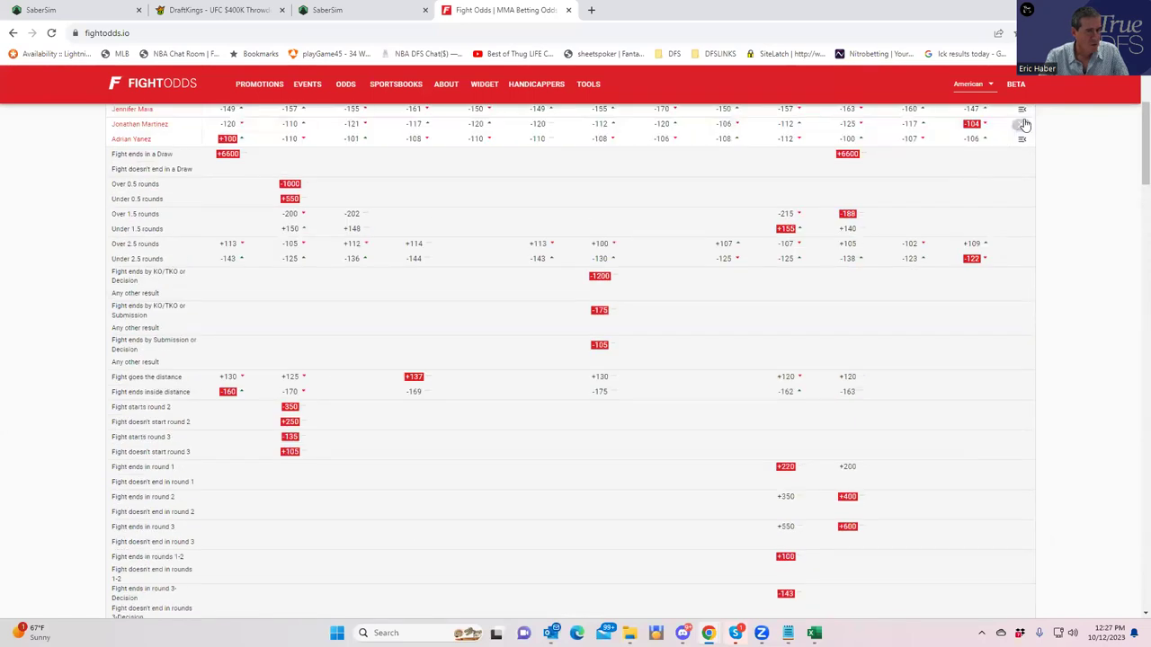
click(1021, 124)
scroll(848, 200, up, 3)
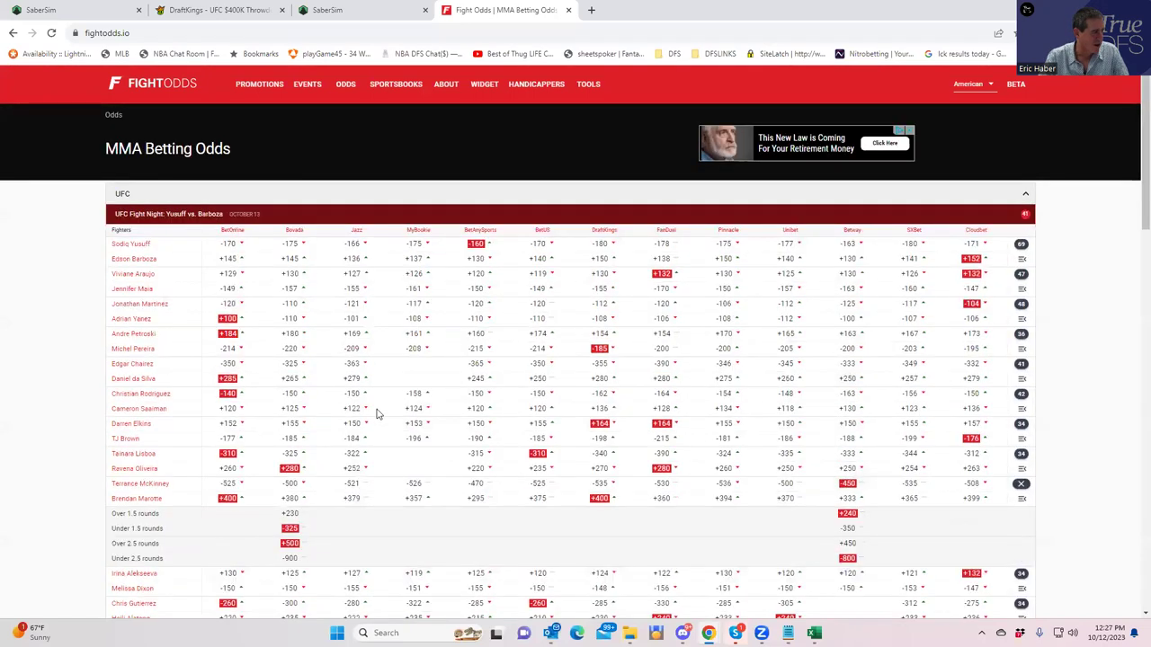
click(1020, 336)
scroll(529, 464, down, 3)
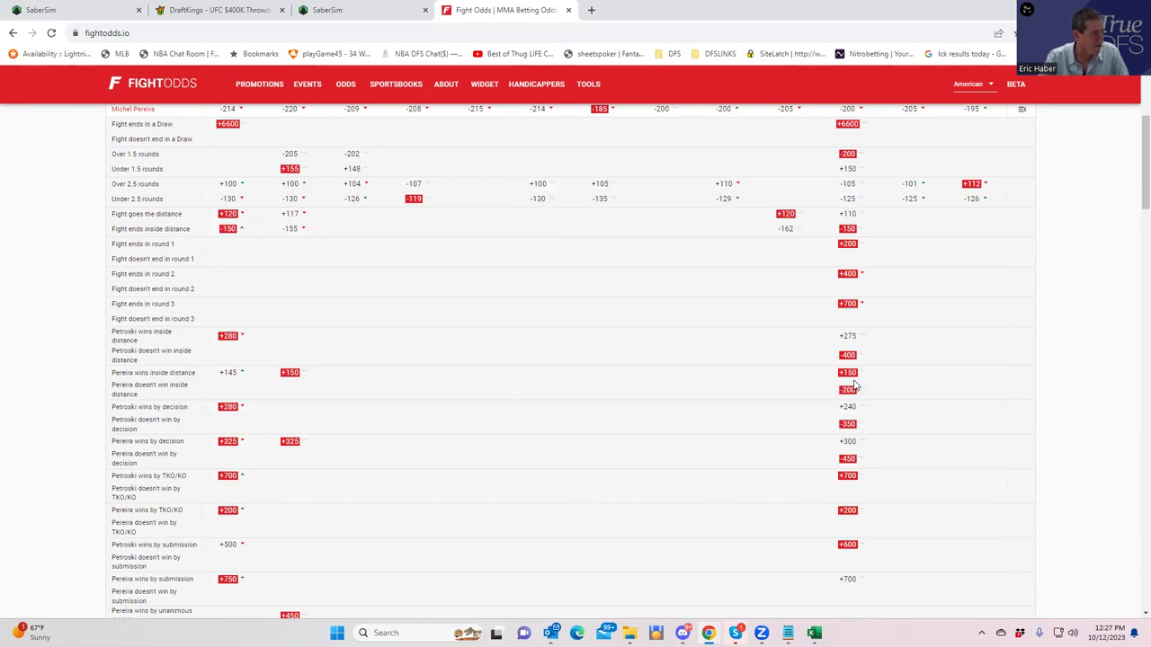
scroll(855, 387, up, 1)
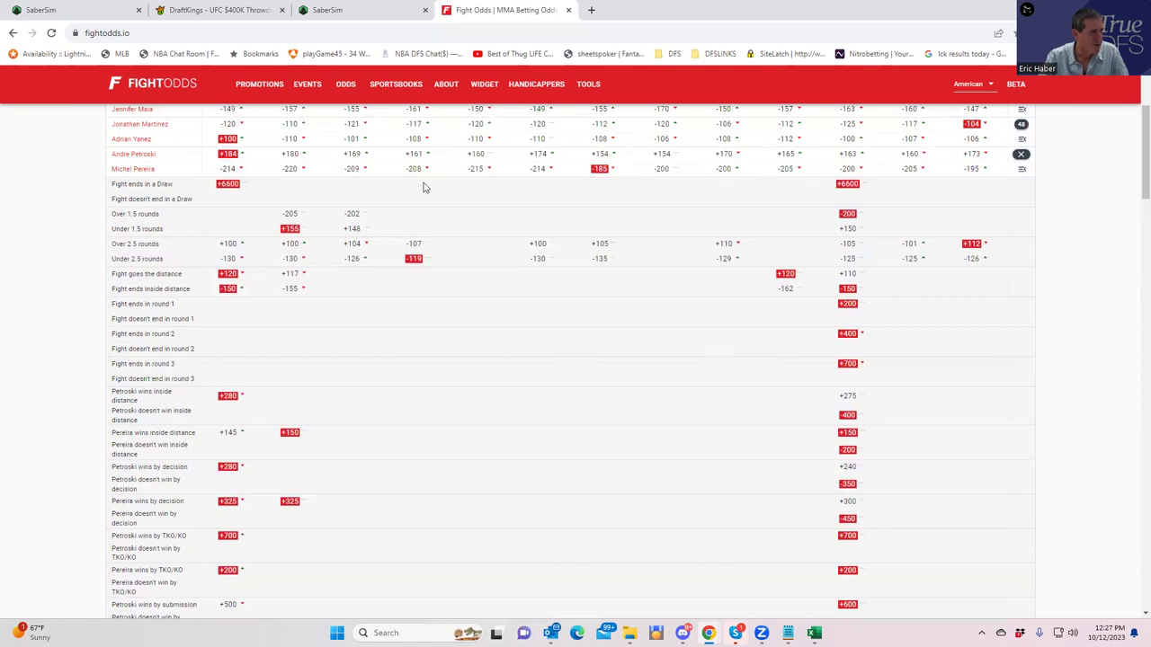
scroll(903, 465, down, 2)
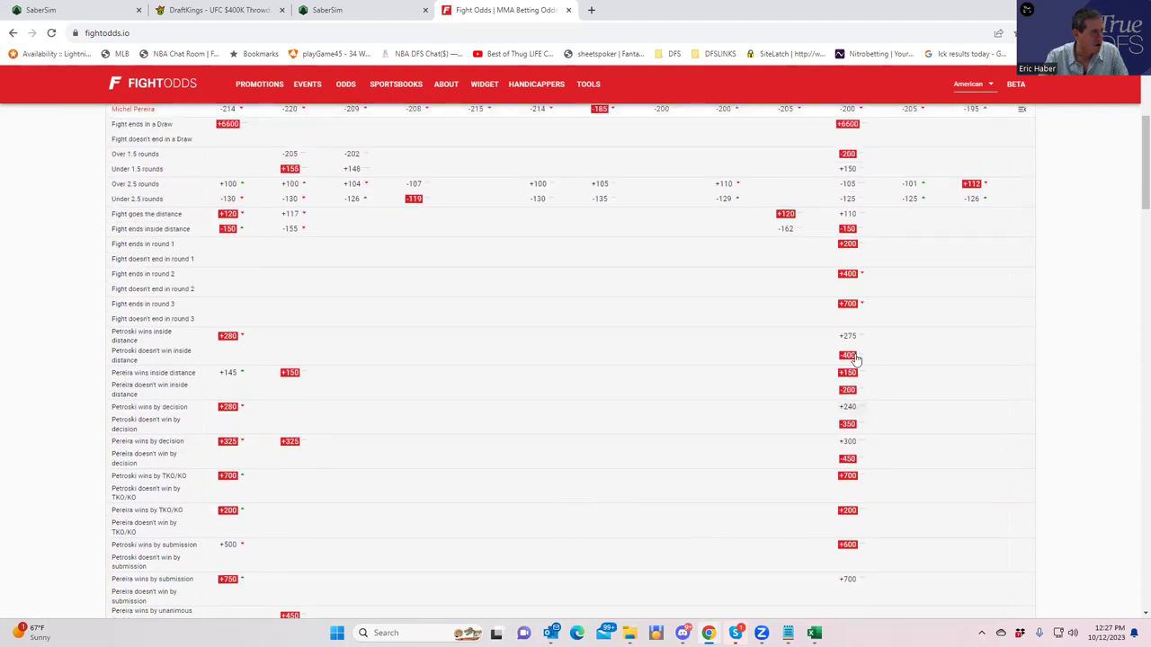
scroll(855, 360, up, 2)
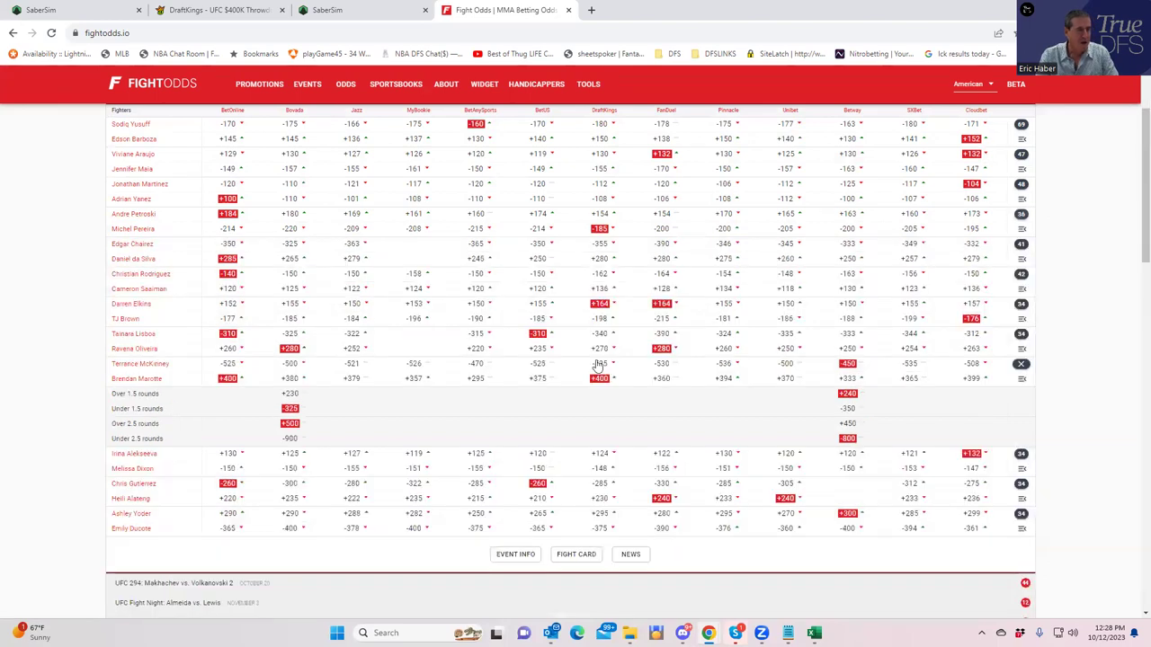
Step: Collapse the Terrance McKinney vs. Brendan Marotte props and examine the prop lines for Irina Alekseeva vs. Melissa Dixon
click(1022, 365)
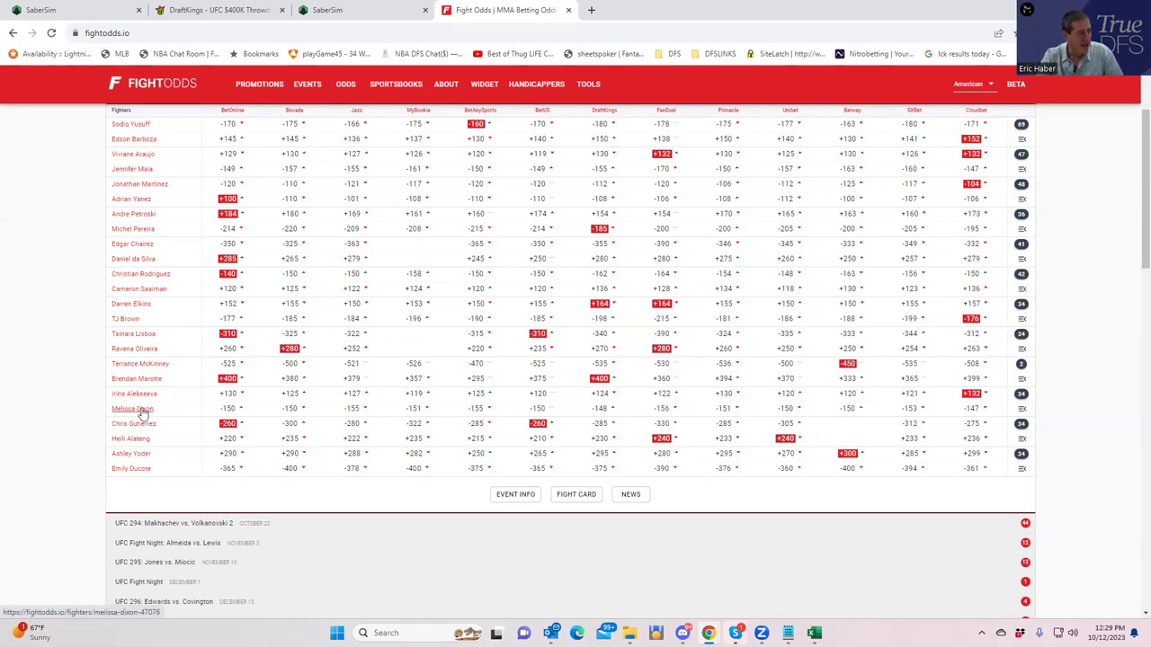
click(1020, 393)
scroll(495, 482, down, 2)
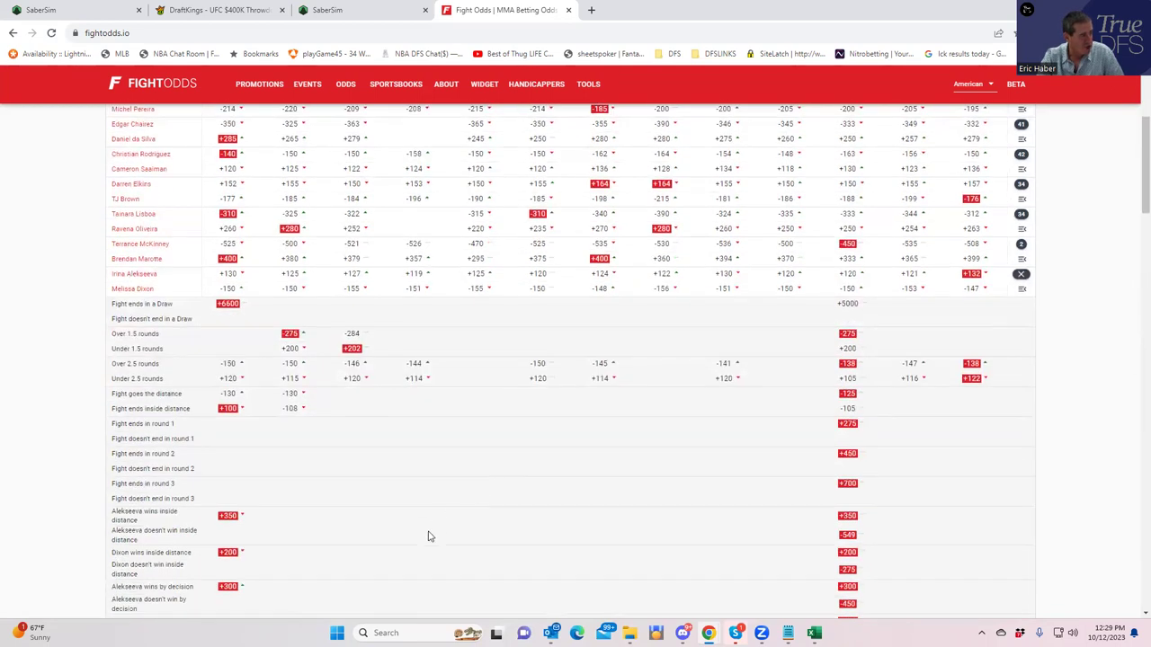
scroll(429, 549, down, 2)
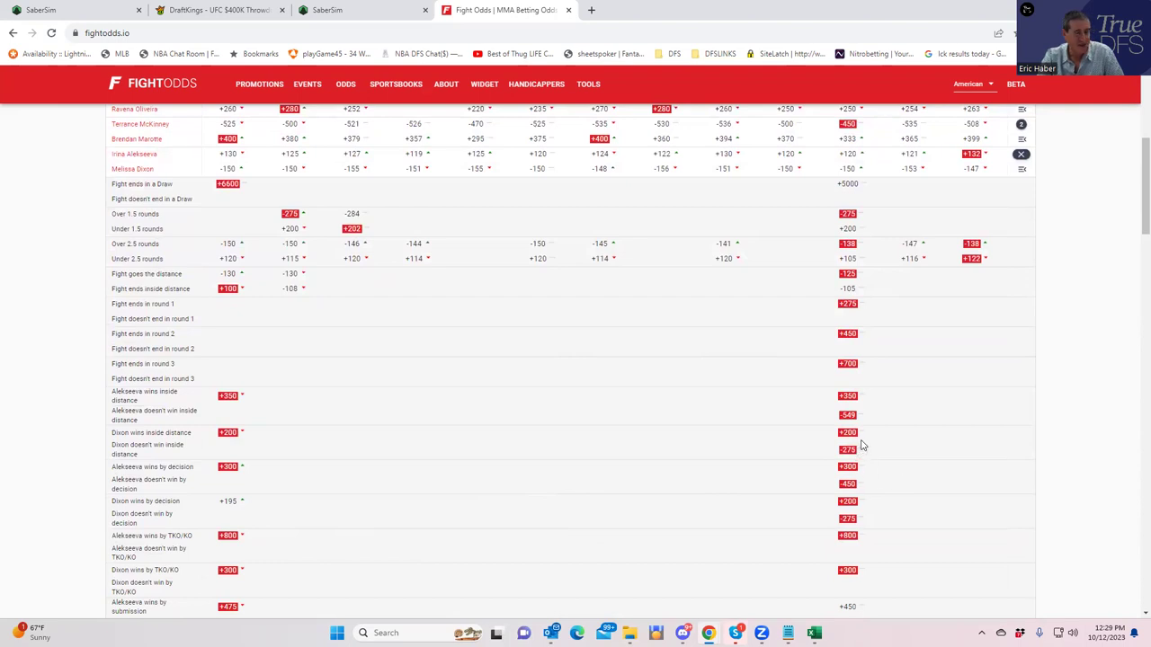
scroll(1039, 270, up, 5)
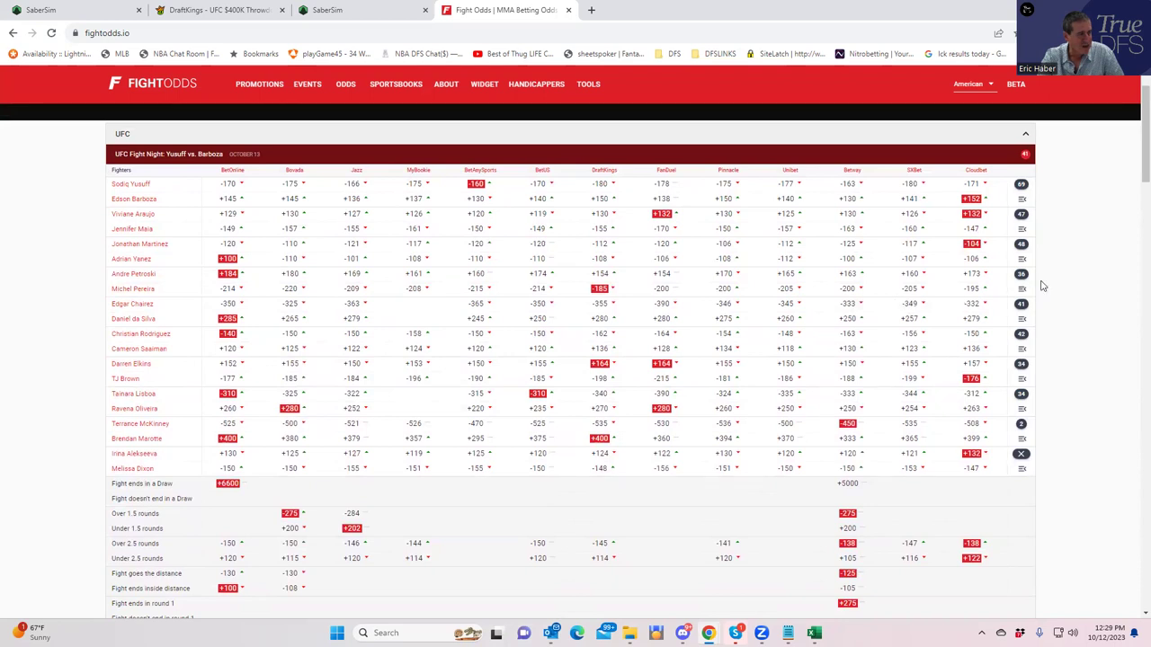
Step: Reopen the Petroski vs. Pereira props to compare them, and collapse both that fight's and the Alekseeva vs. Dixon prop lines
click(1022, 280)
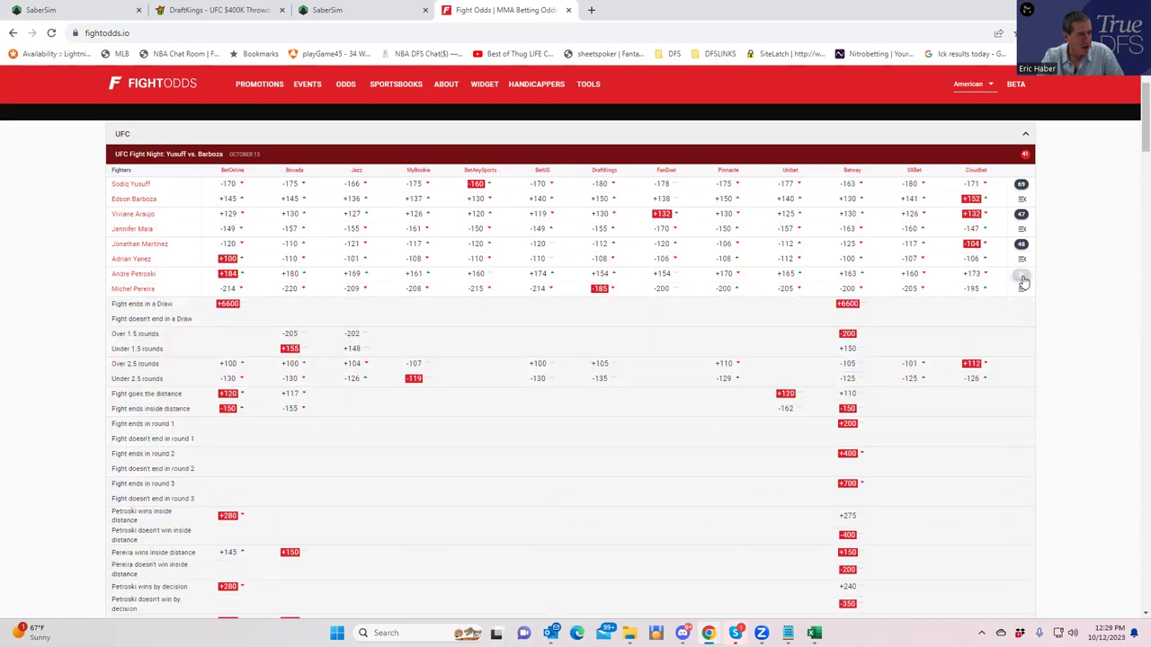
scroll(910, 511, down, 2)
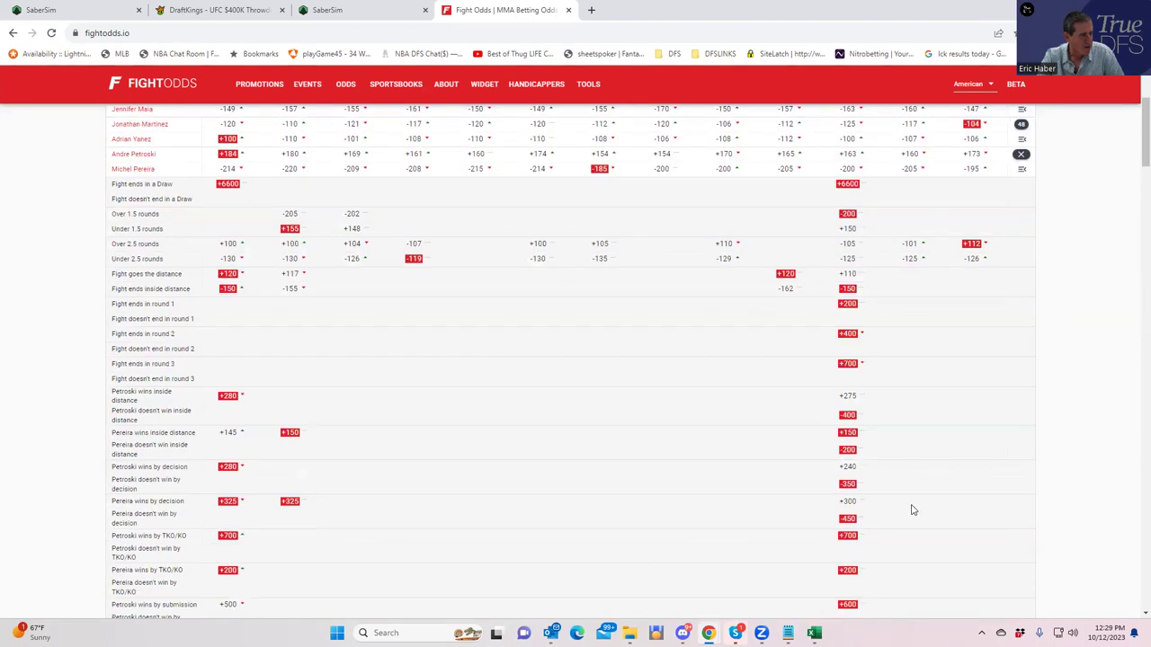
click(1022, 160)
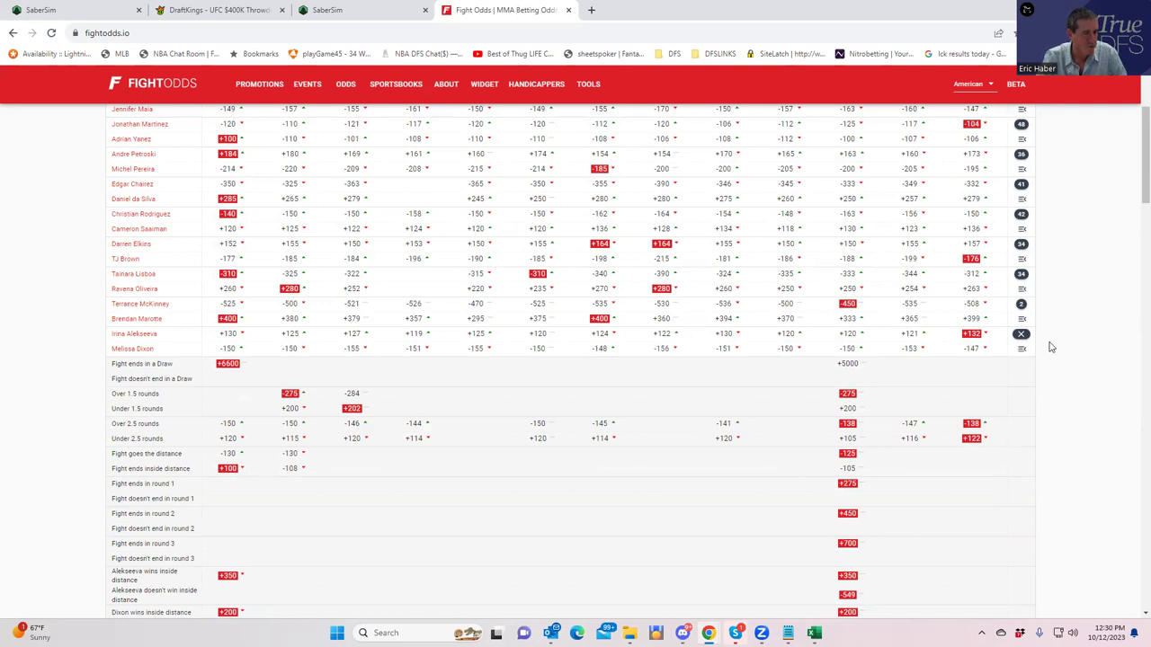
click(1021, 337)
scroll(509, 293, up, 2)
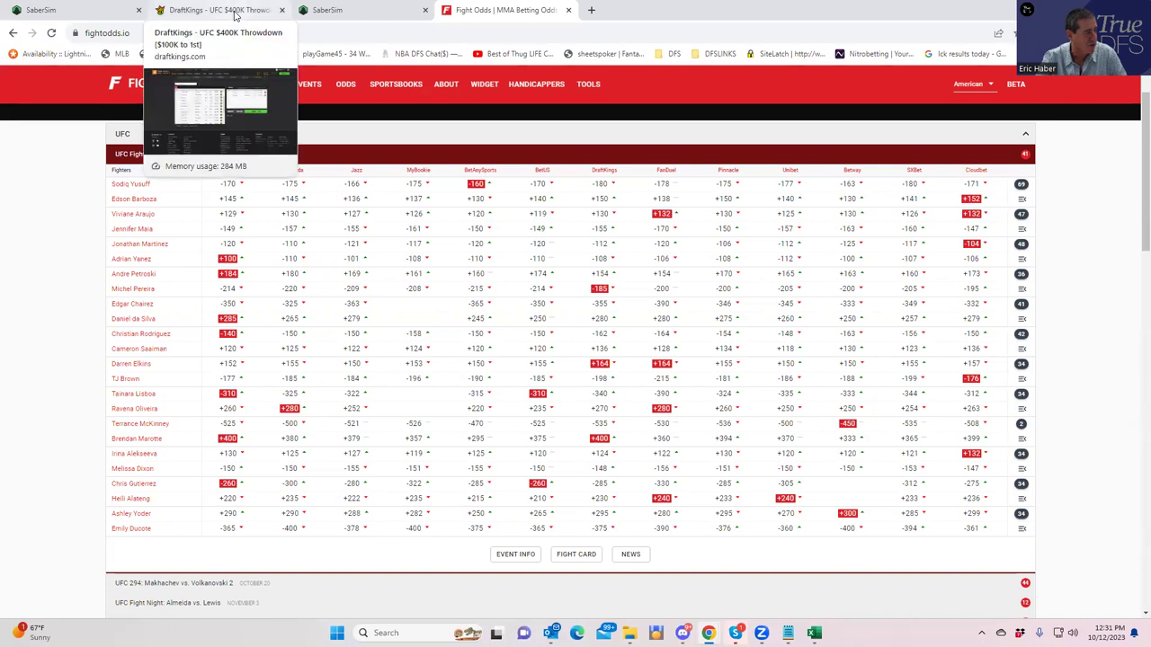
Step: Expand the Darren Elkins vs. TJ Brown props and examine the round, distance and method-of-victory lines
click(1020, 363)
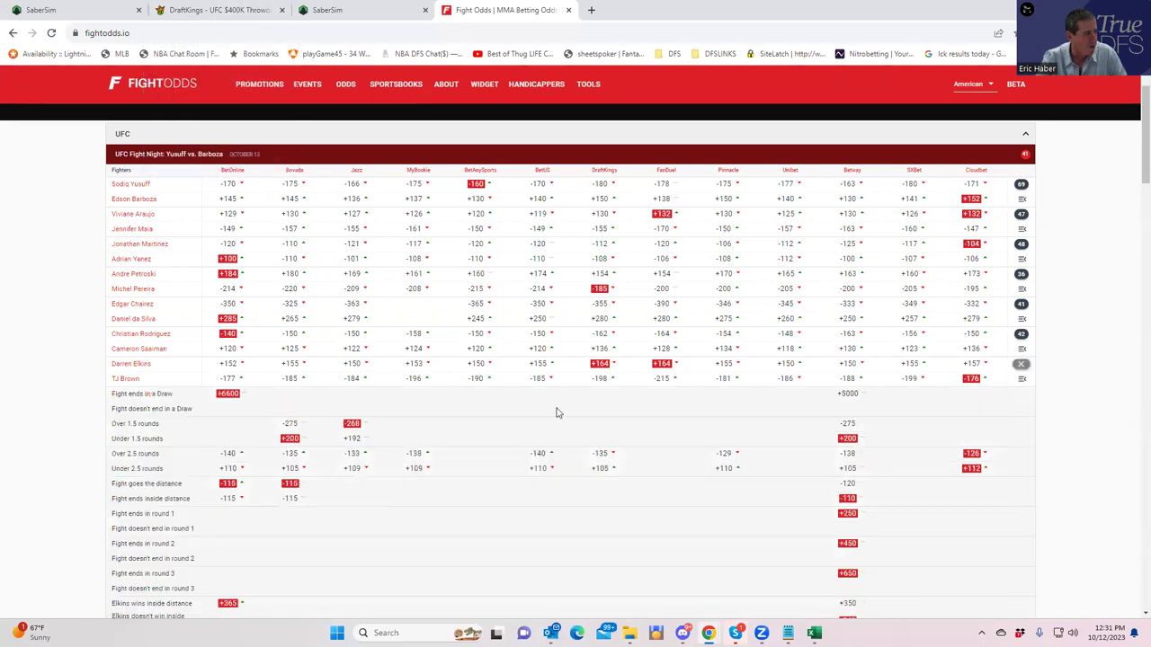
scroll(335, 488, down, 2)
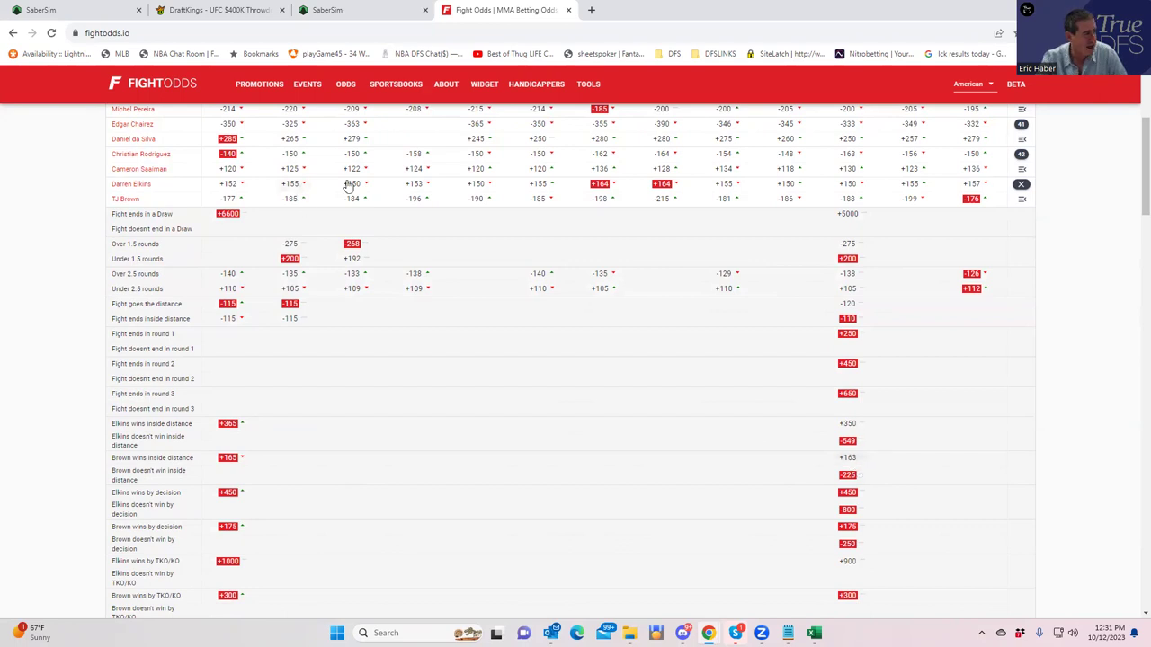
scroll(373, 184, up, 1)
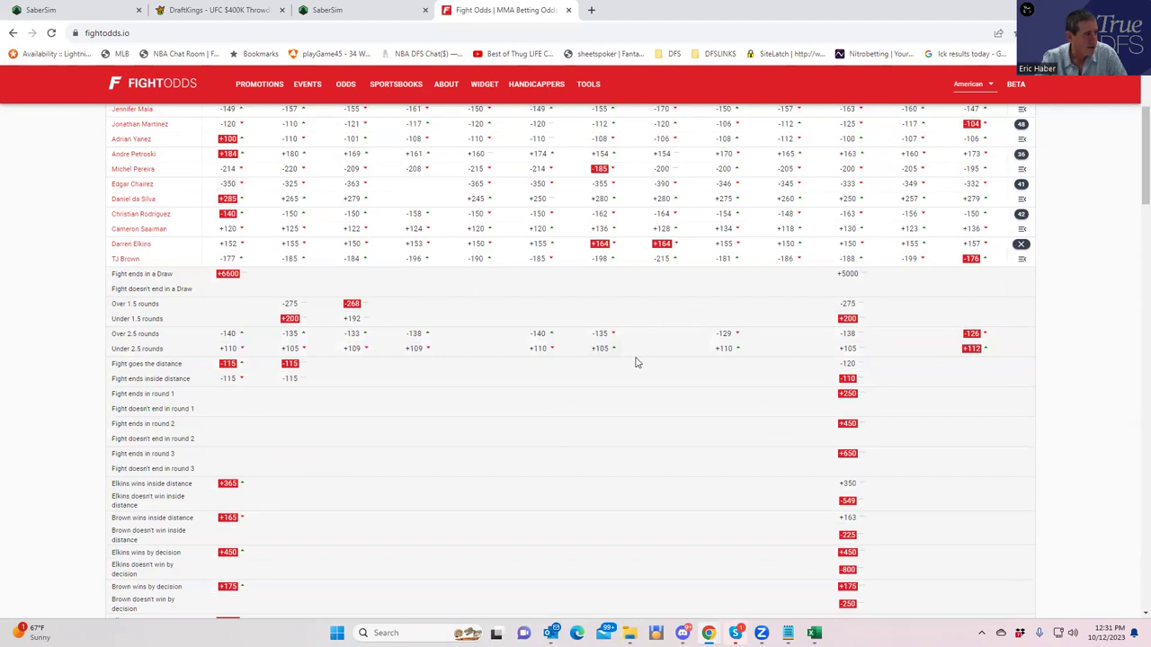
Step: Switch to the DraftKings contest page, review TJ Brown's fight log with past fantasy points and salaries, and close his player card
click(234, 11)
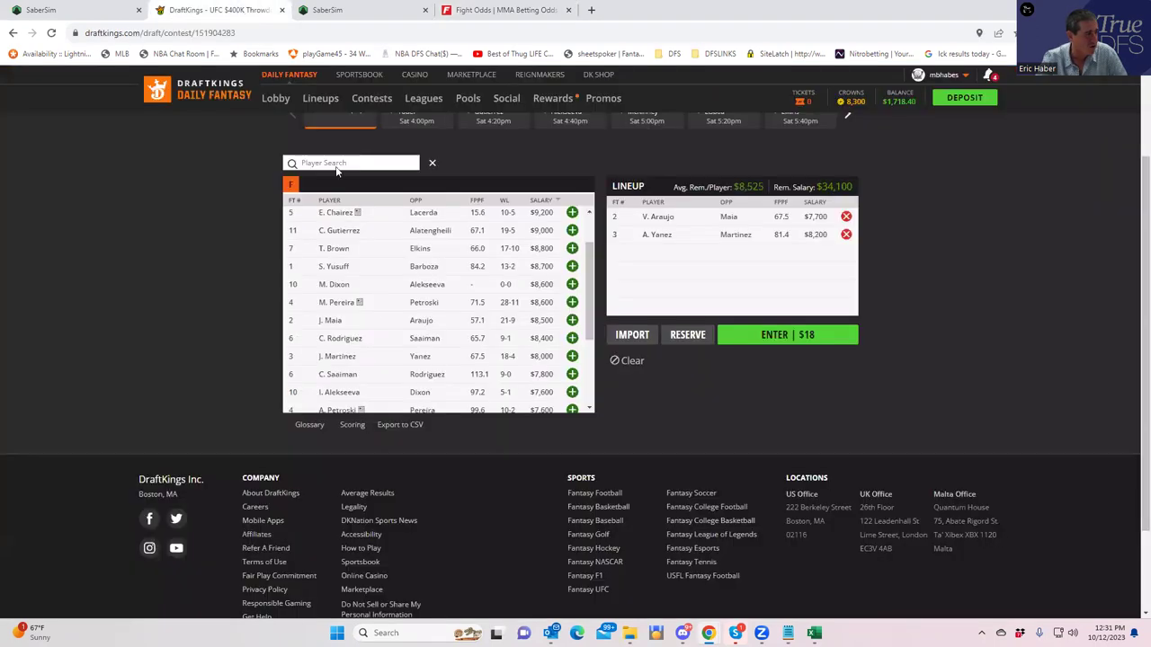
scroll(426, 344, down, 2)
scroll(425, 344, up, 3)
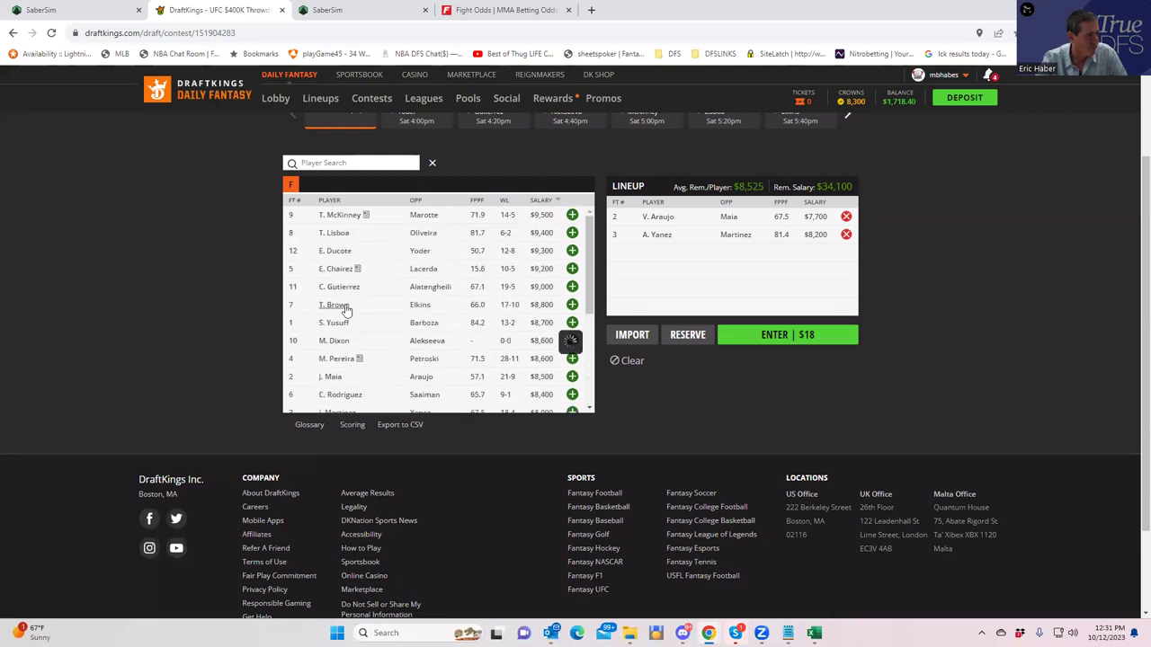
click(335, 306)
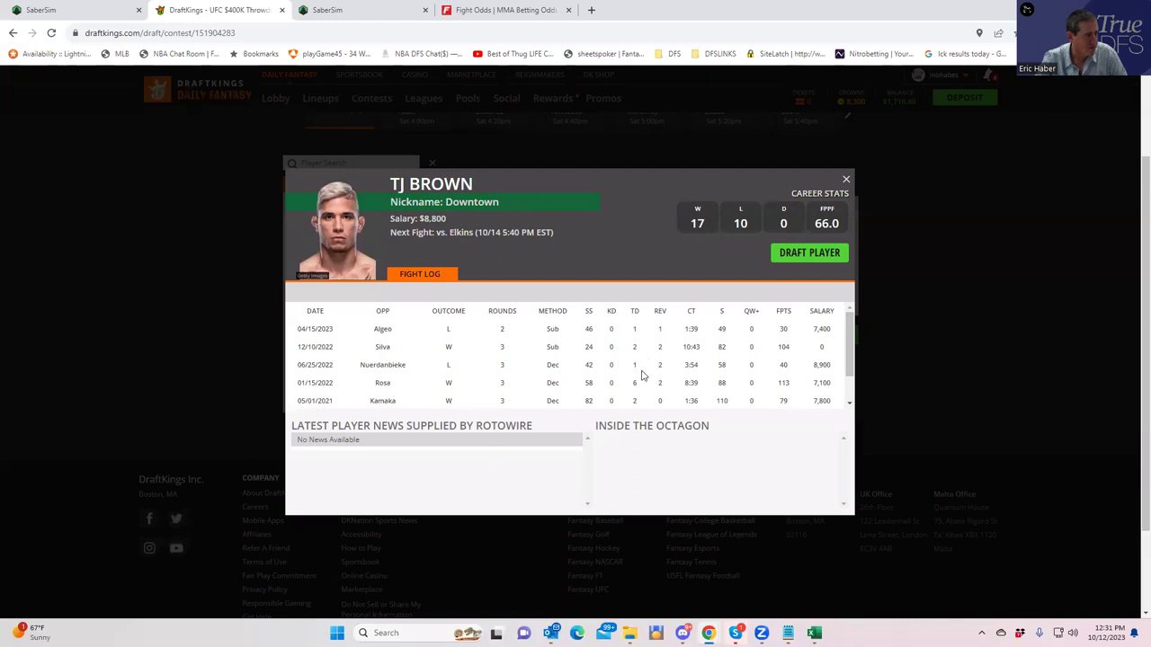
scroll(644, 399, down, 1)
scroll(642, 390, down, 1)
scroll(659, 294, up, 2)
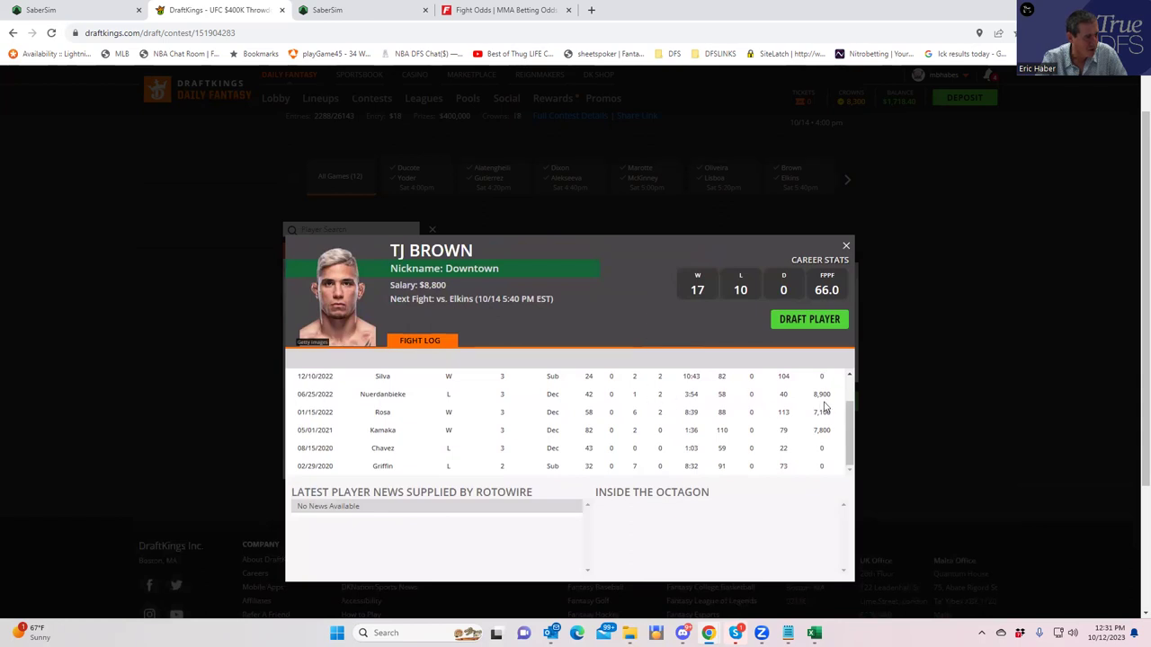
scroll(845, 412, up, 2)
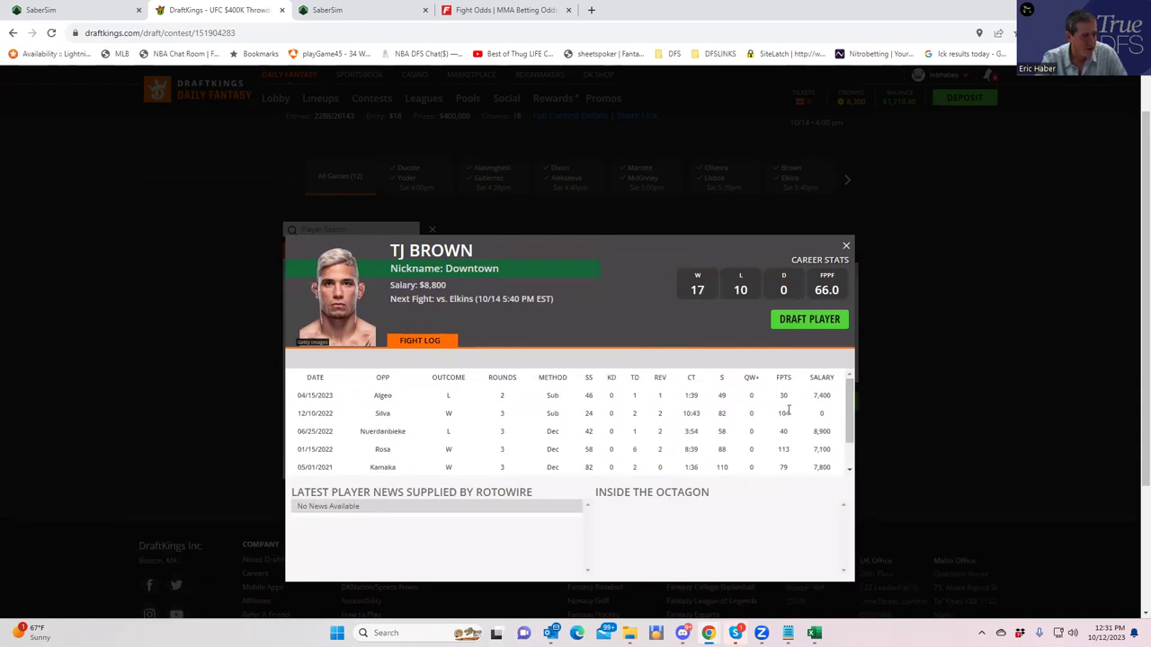
drag(849, 409, 848, 244)
click(846, 246)
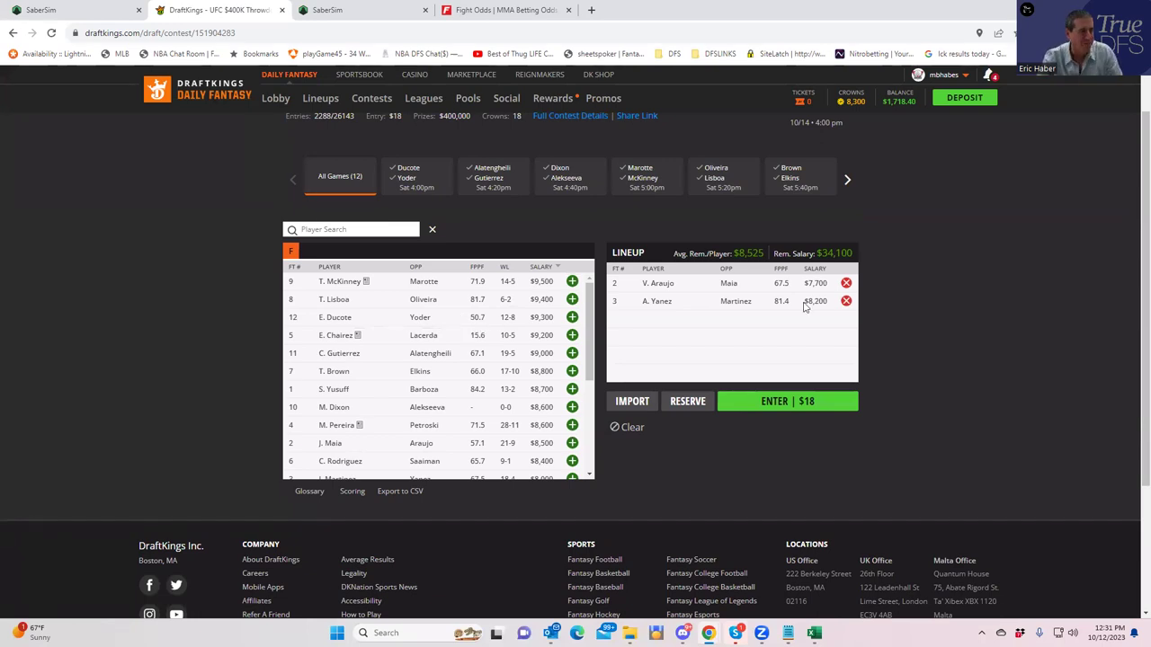
Step: Remove A. Yanez and V. Araujo from the lineup
click(846, 301)
click(846, 283)
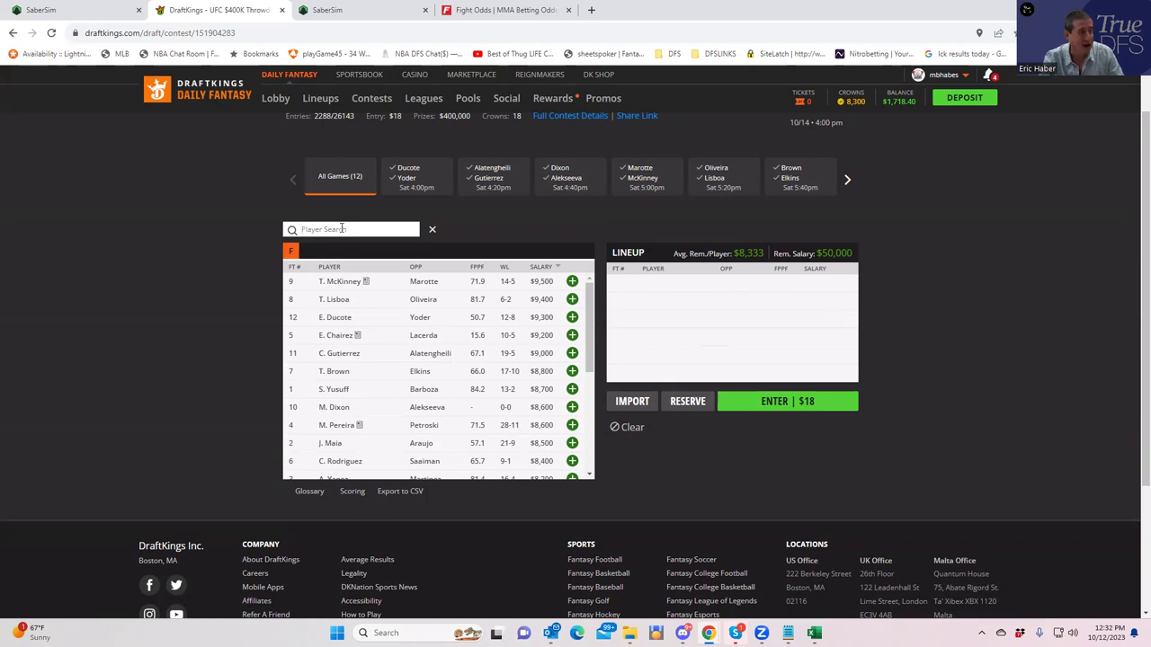
Step: Find T. Brown, M. Dixon and S. Yusuff by player search, add them to the lineup, and look over the remaining fighters
text(br)
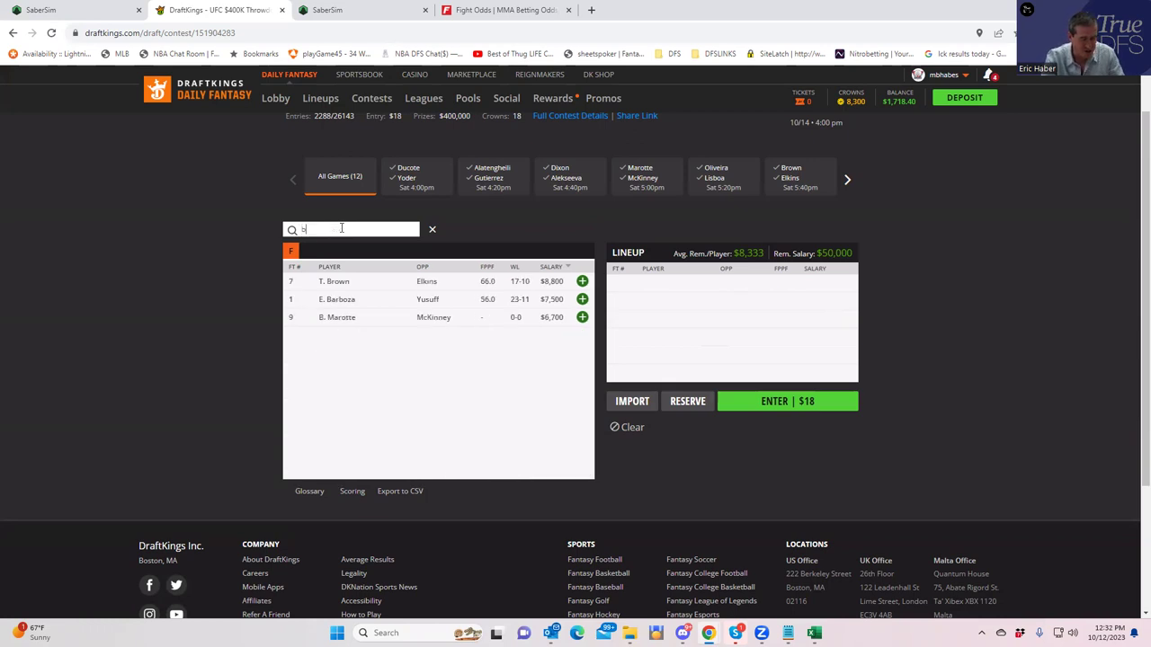
click(582, 283)
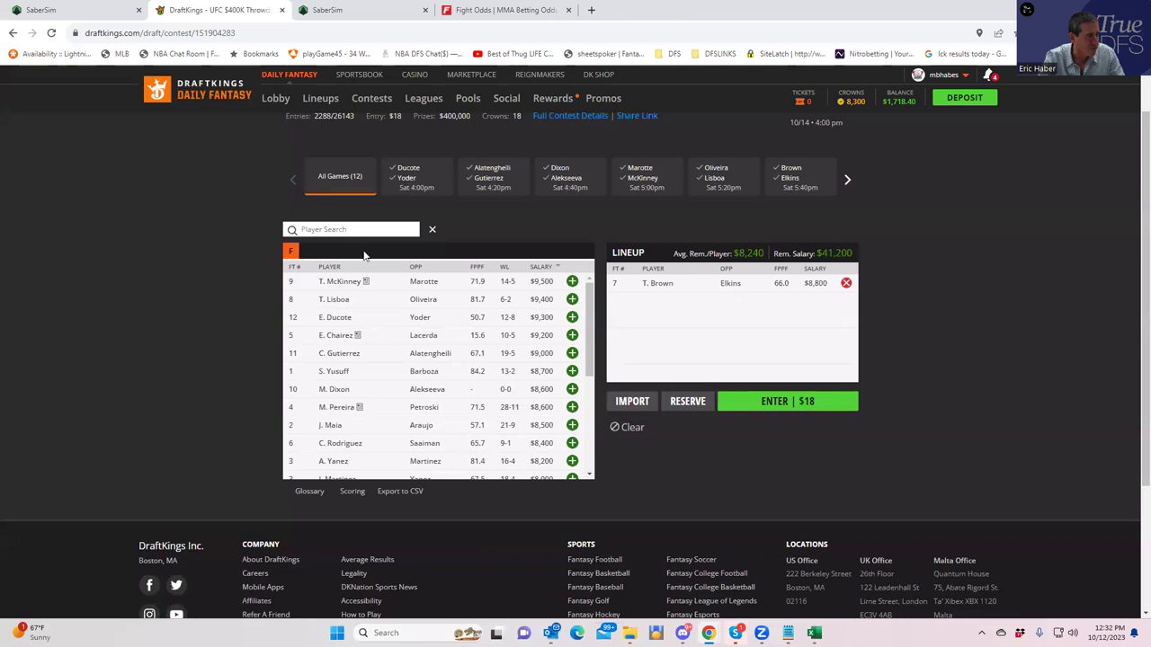
text(dix)
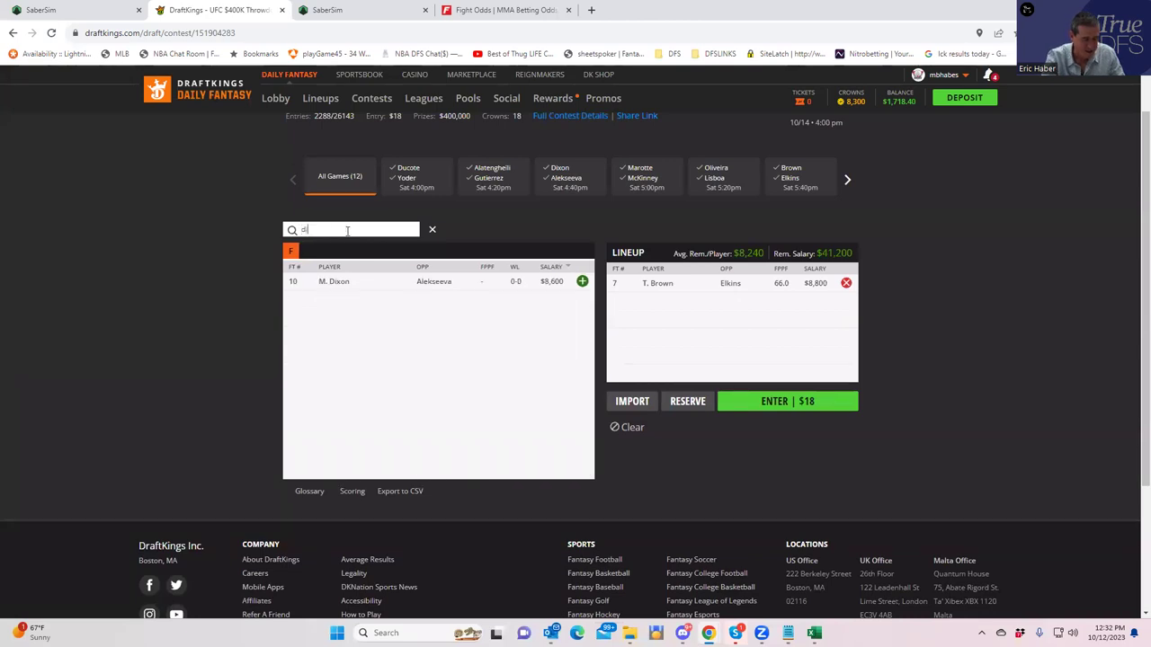
click(582, 283)
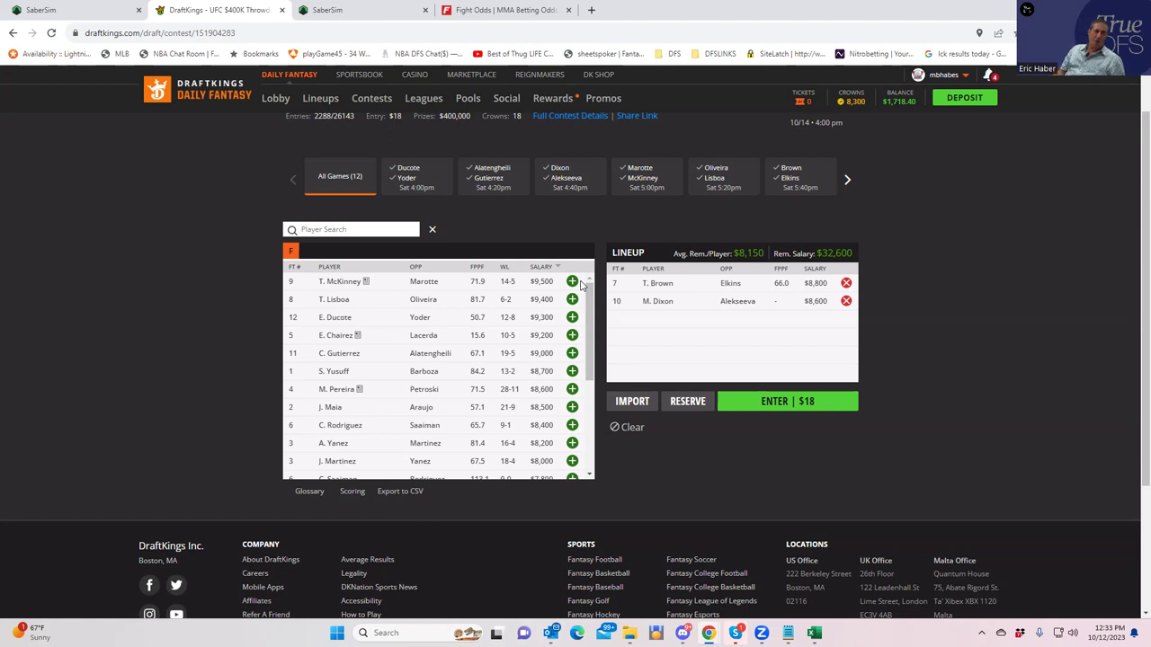
click(341, 231)
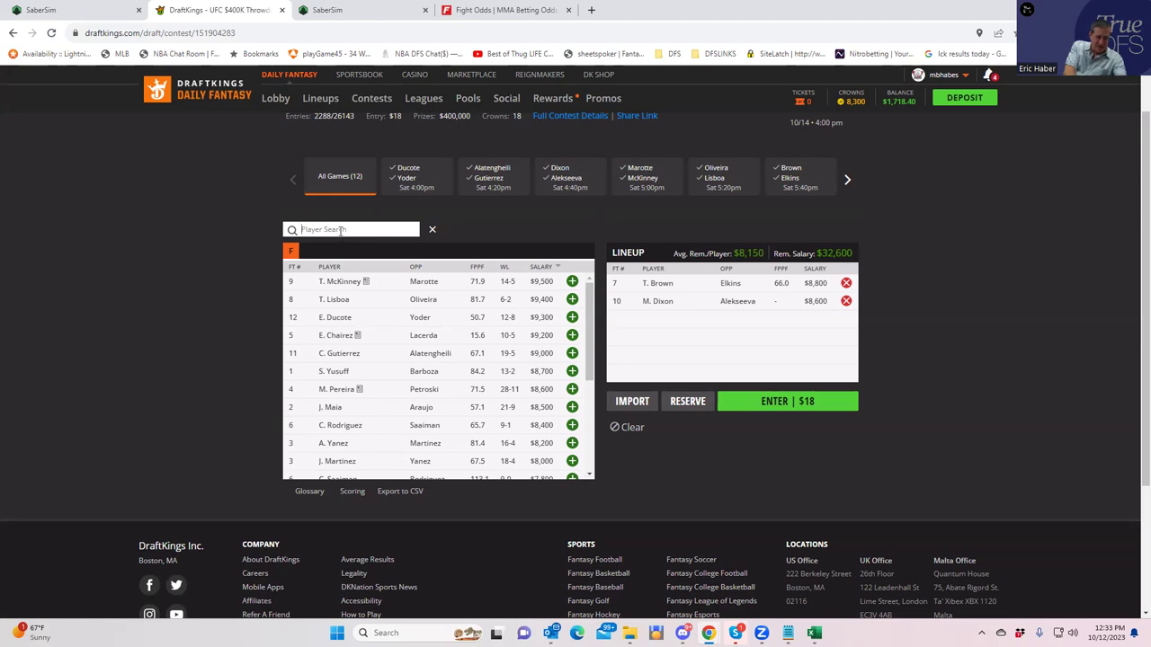
text(yu)
click(574, 282)
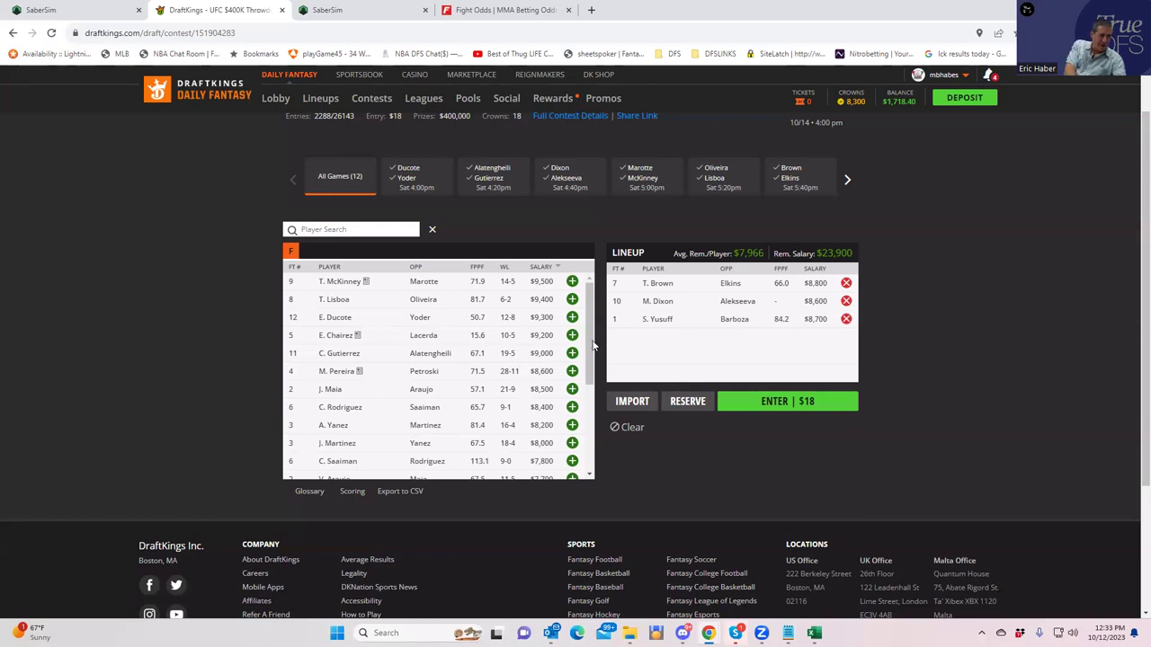
scroll(594, 333, down, 2)
scroll(598, 306, up, 2)
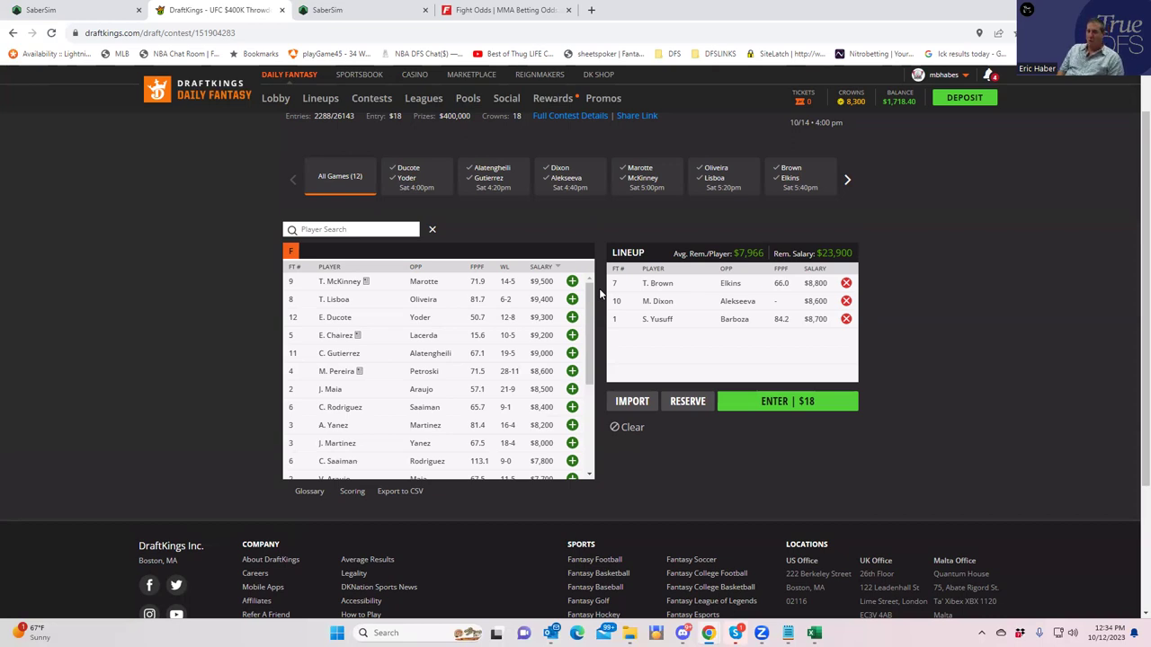
Step: Remove S. Yusuff, M. Dixon and T. Brown from the lineup
click(846, 319)
click(846, 302)
click(846, 285)
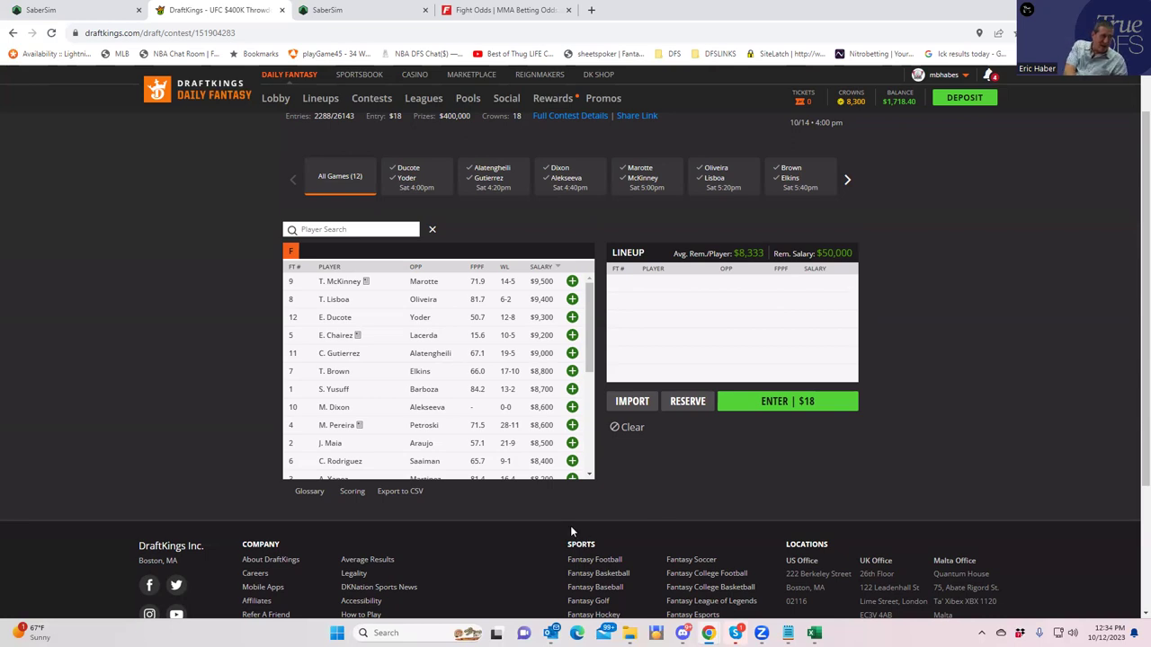
Step: Start a new lineup with D. da Silva Lacerda, T. McKinney and T. Lisboa
click(329, 229)
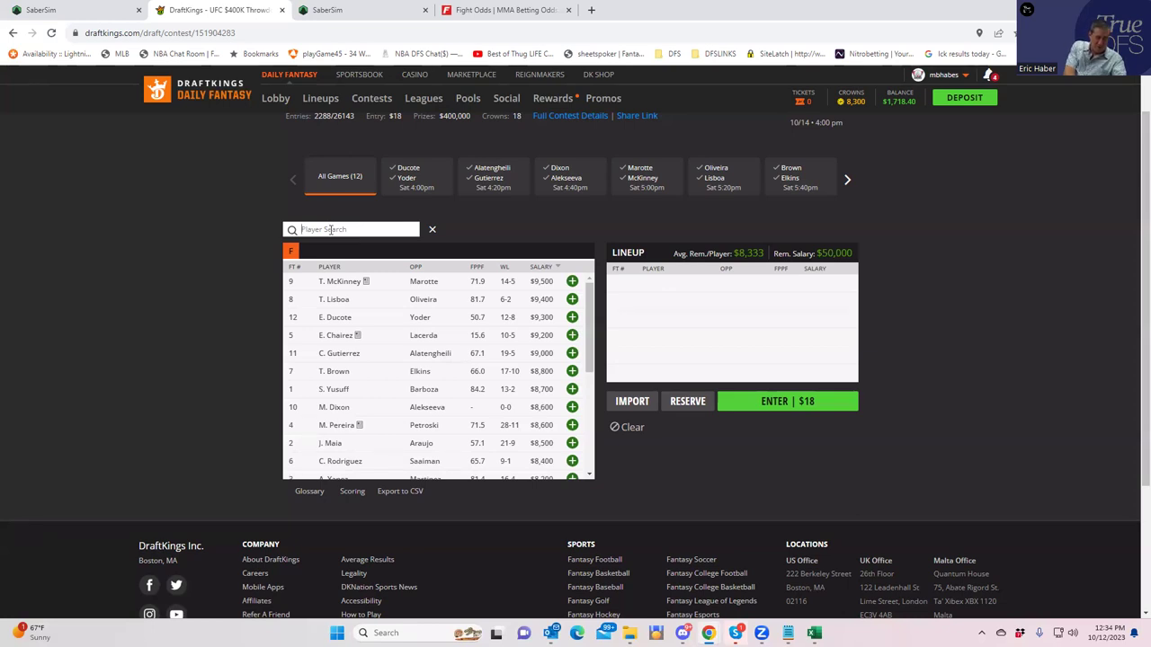
text(l)
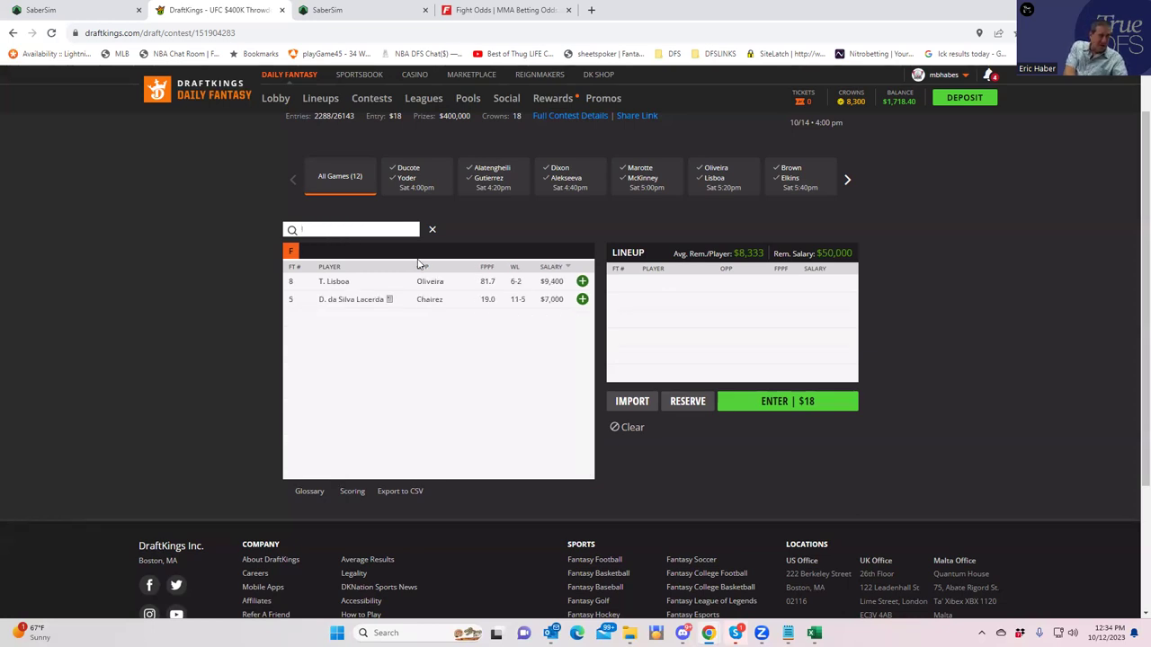
click(582, 300)
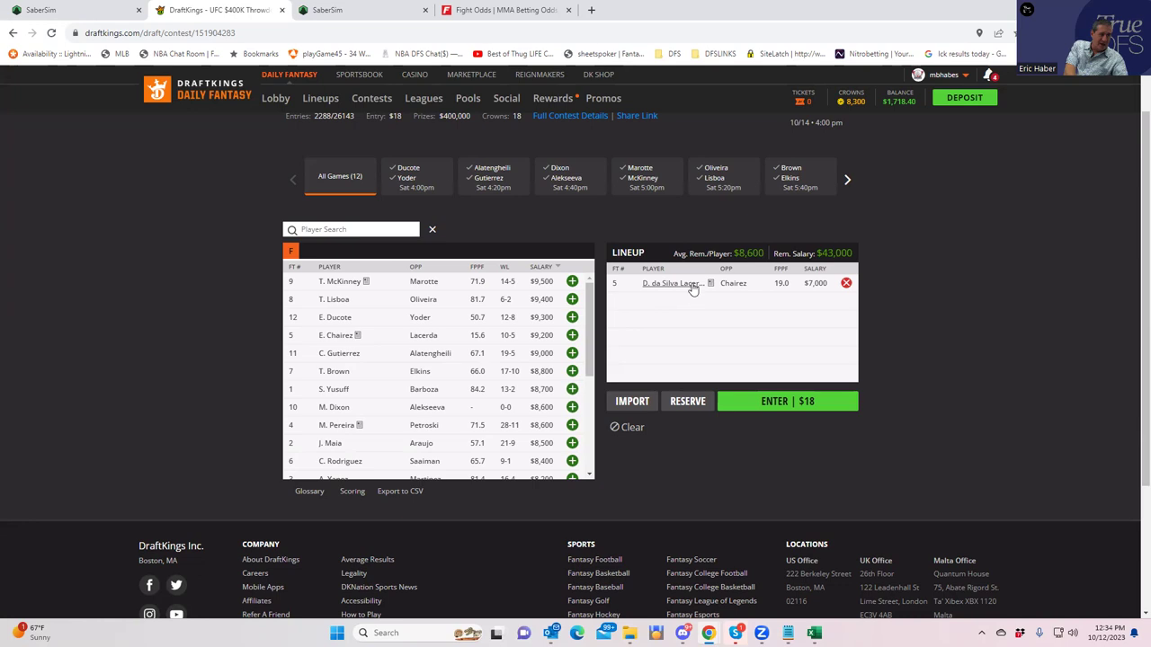
click(572, 282)
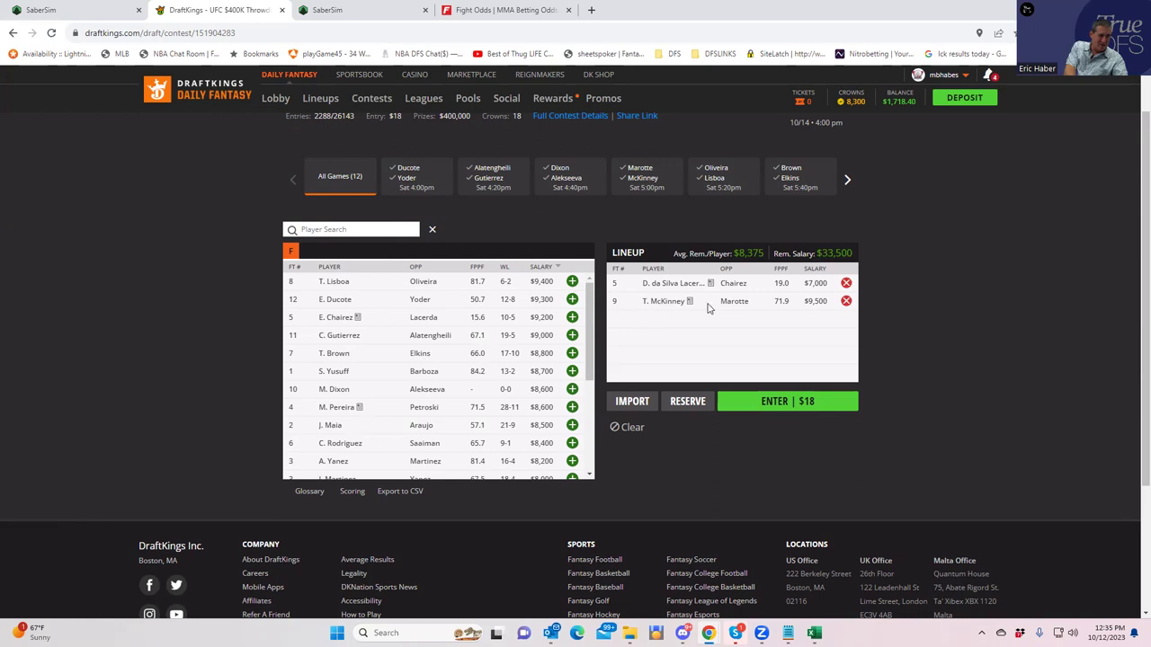
click(572, 281)
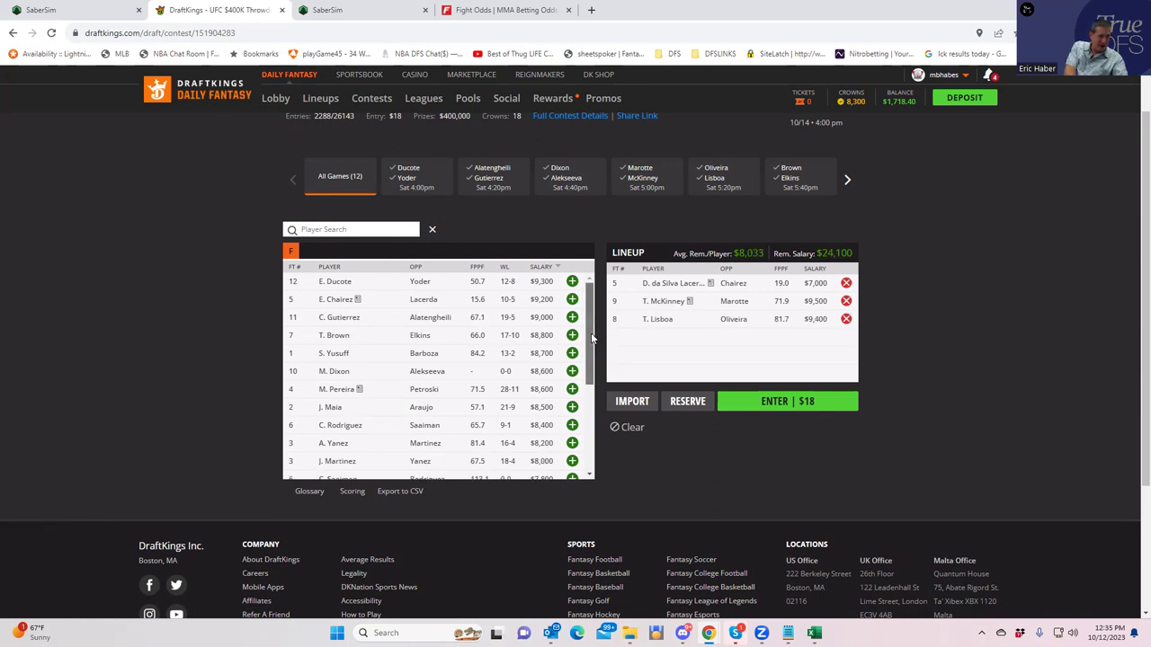
Step: Fill the remaining three lineup spots with E. Barboza, A. Yanez and C. Rodriguez
click(322, 232)
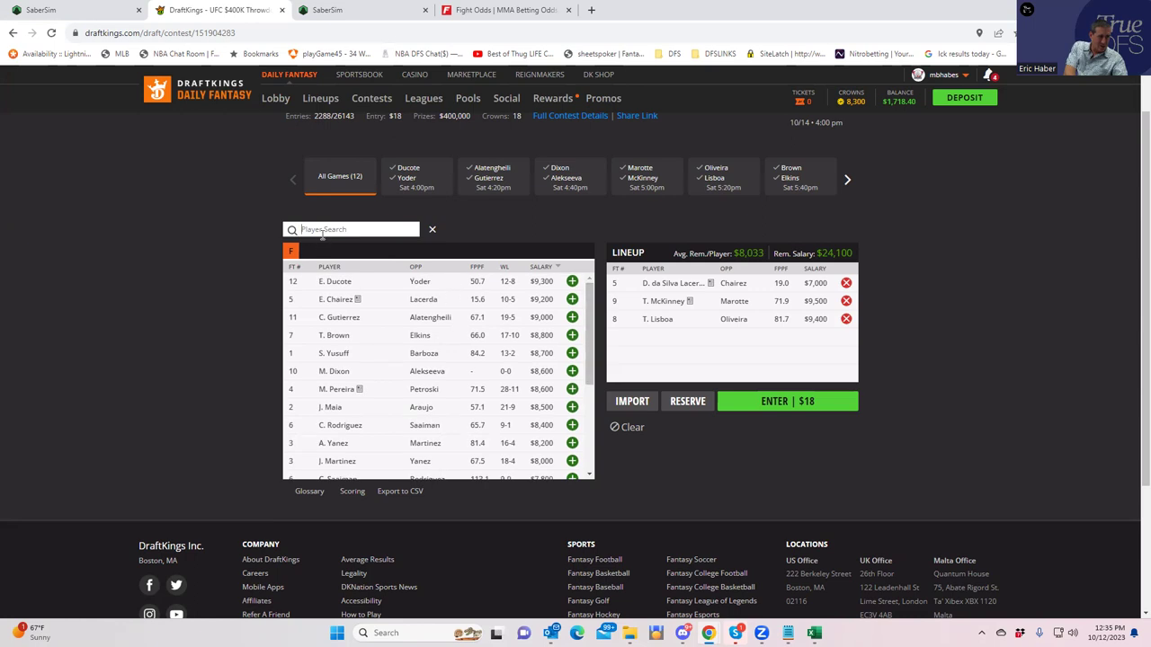
text(bar)
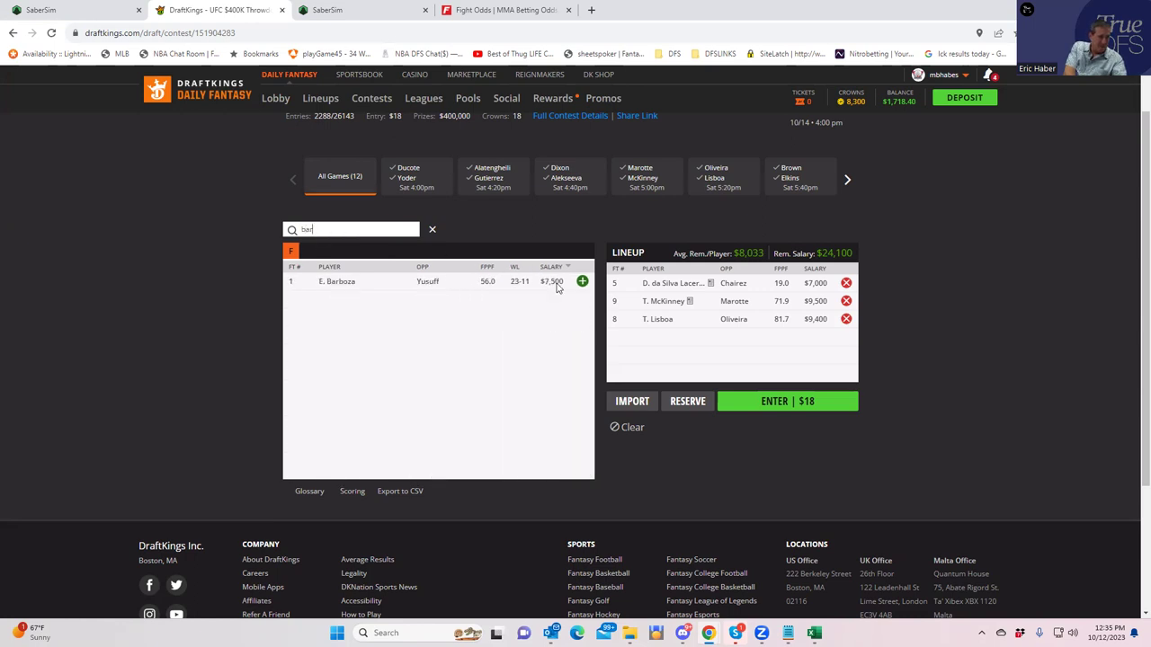
click(582, 281)
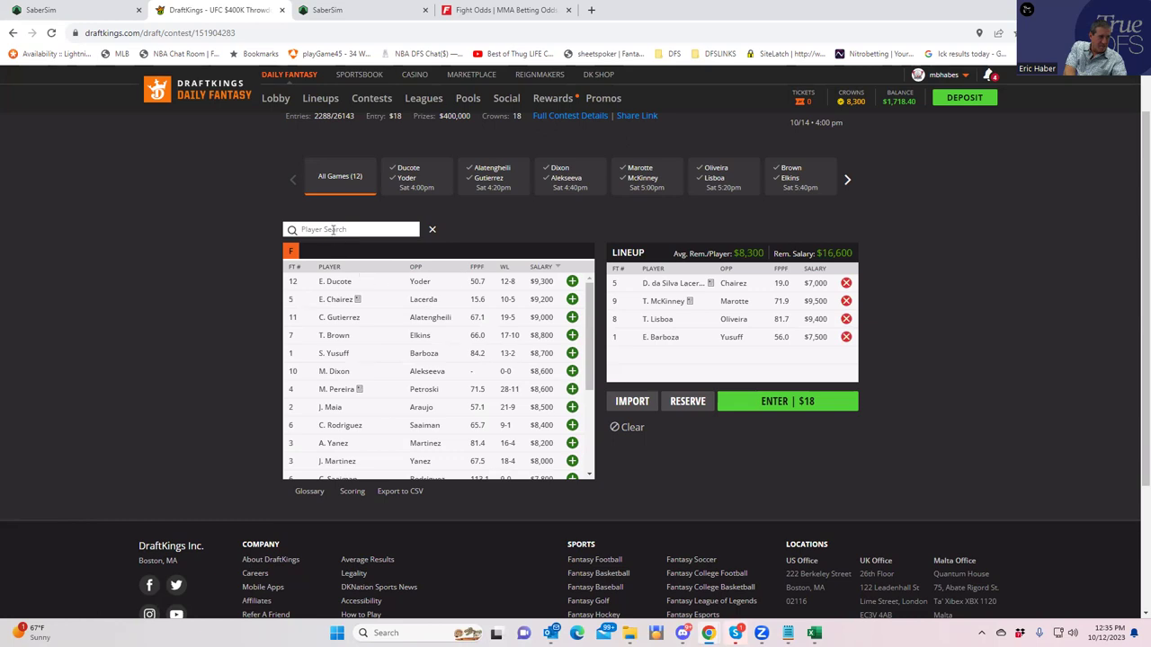
text(ya)
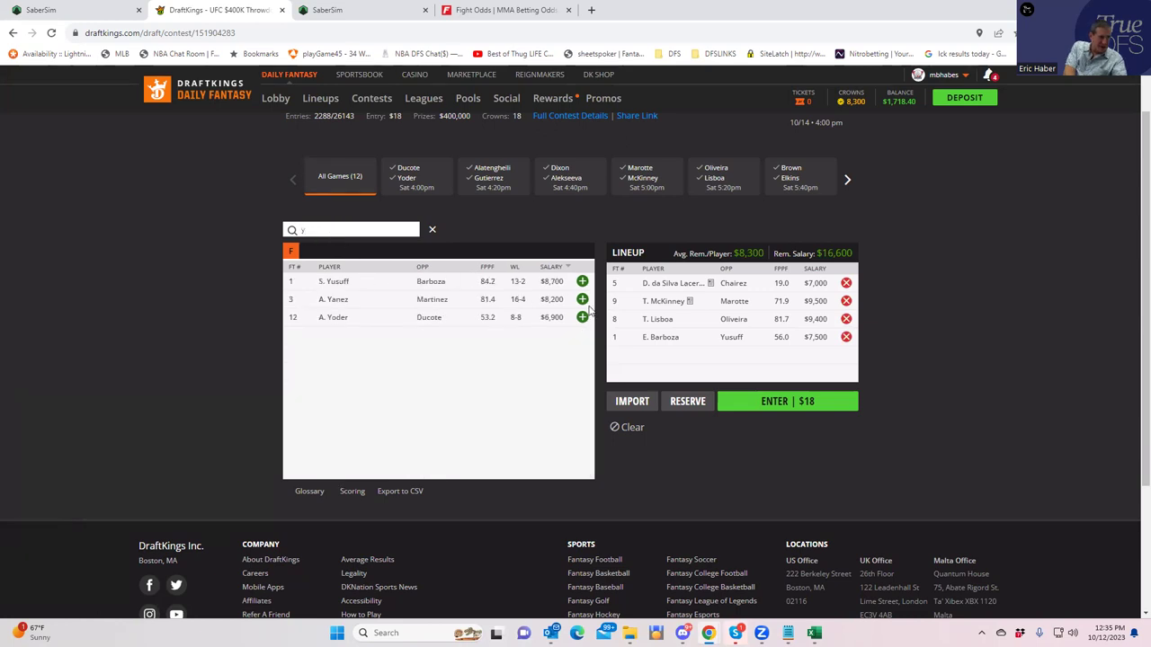
click(583, 300)
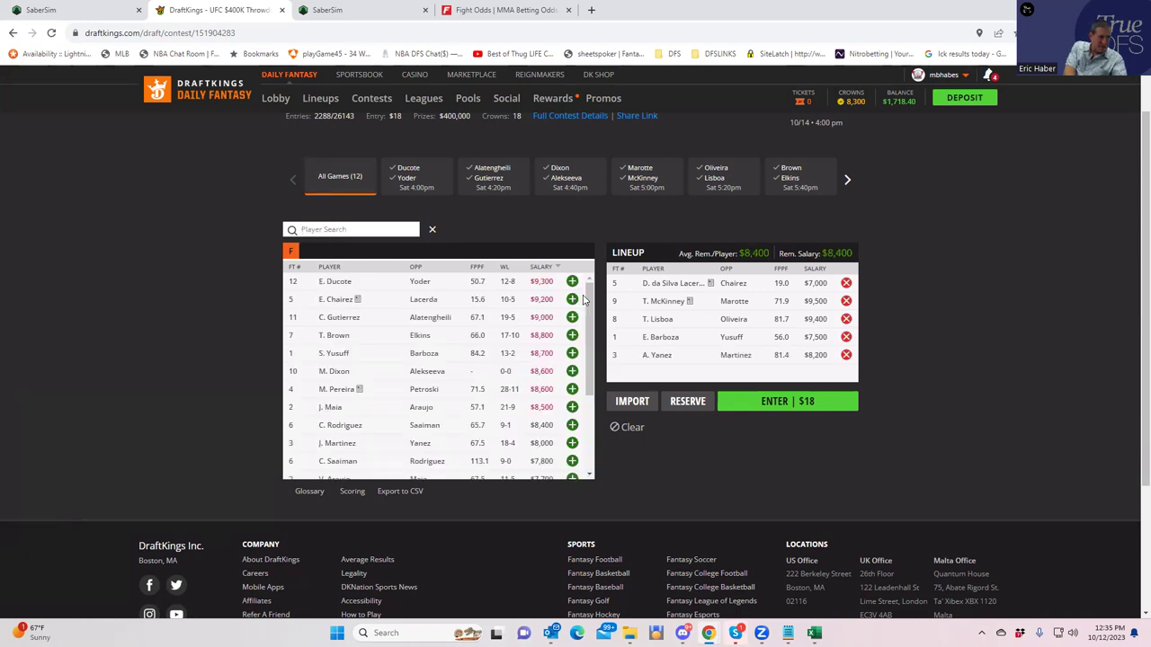
click(572, 427)
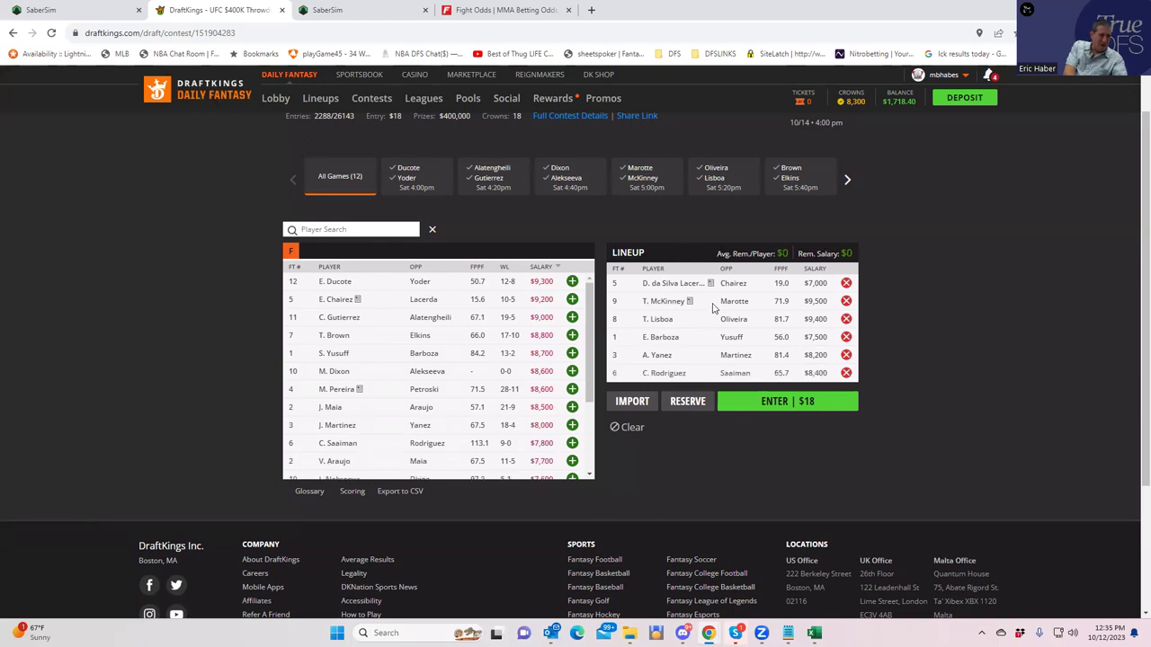
Step: Remove every fighter from the lineup except D. da Silva Lacerda
click(846, 373)
click(847, 301)
click(846, 319)
click(847, 337)
click(846, 355)
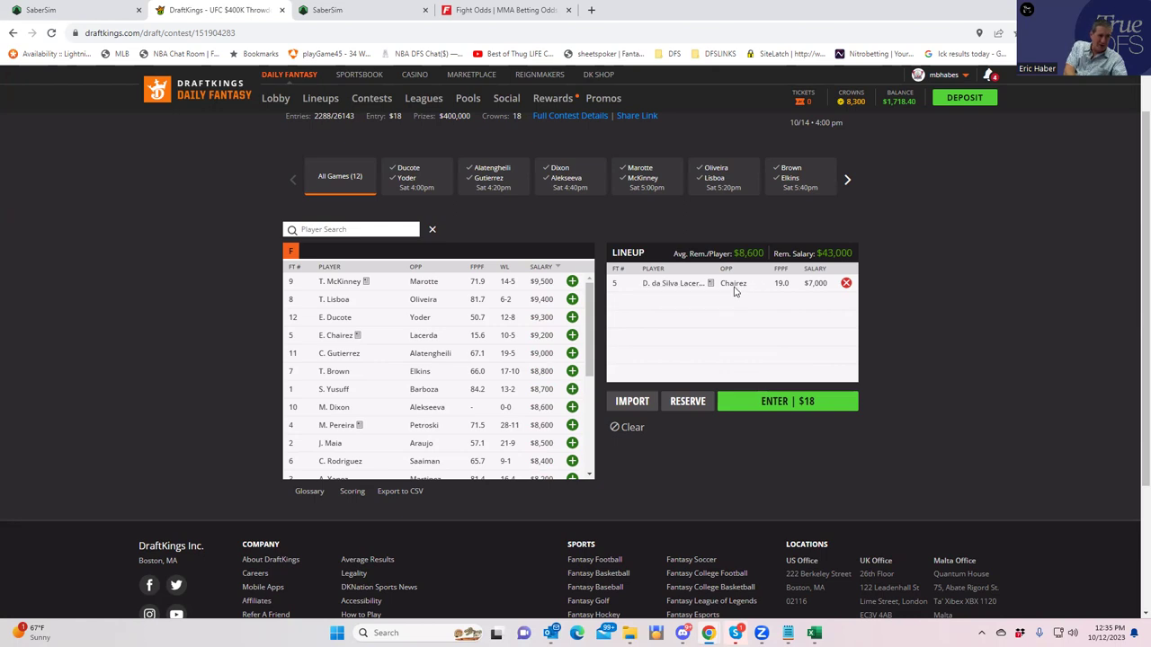
Step: Try pairing E. Chairez with opponent D. da Silva Lacerda in the lineup, and remove both fighters
click(571, 336)
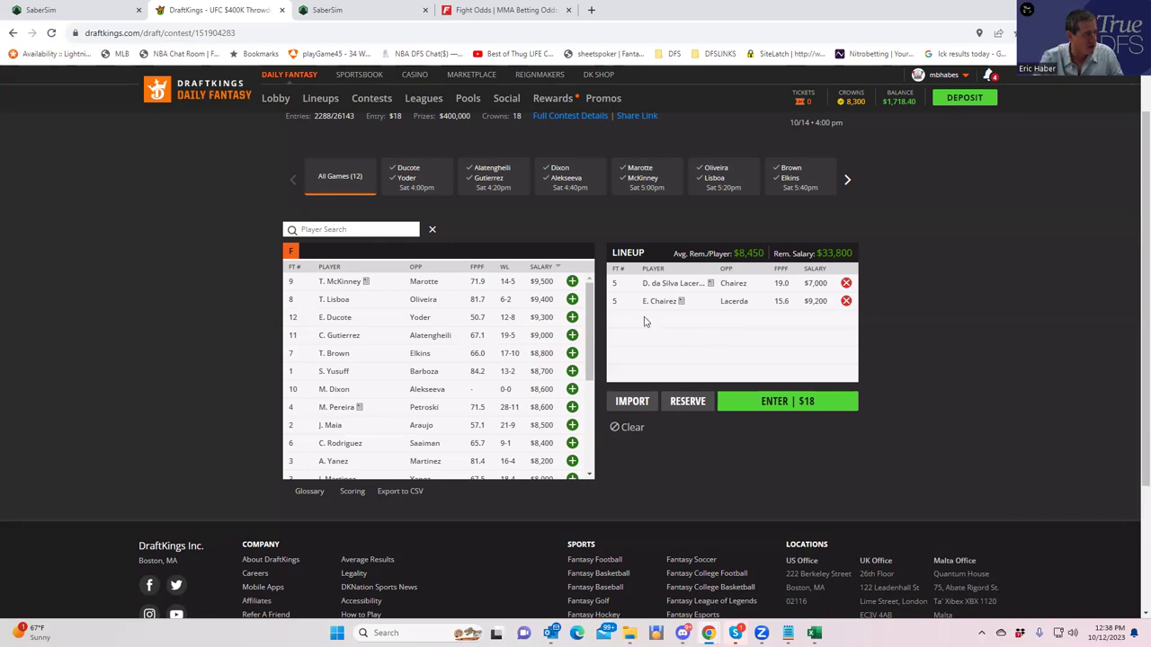
click(845, 300)
click(845, 282)
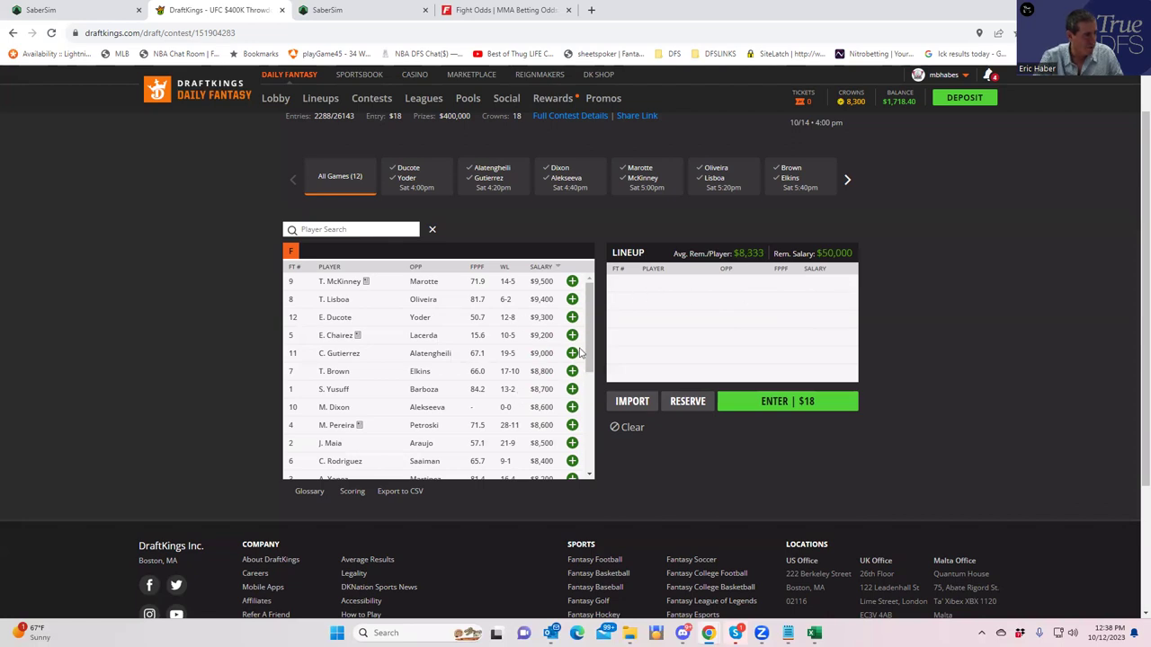
Step: Sort the fighter list by fight number in ascending order and review opponents' salaries side by side
drag(592, 335, 607, 433)
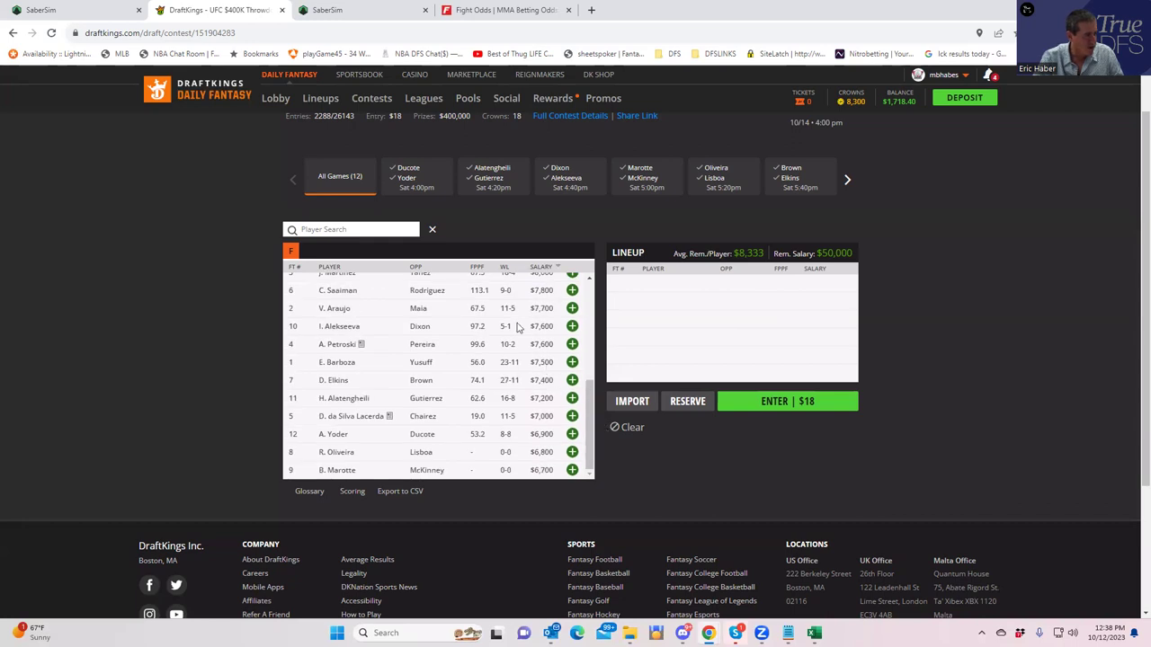
click(294, 267)
drag(591, 392, 569, 264)
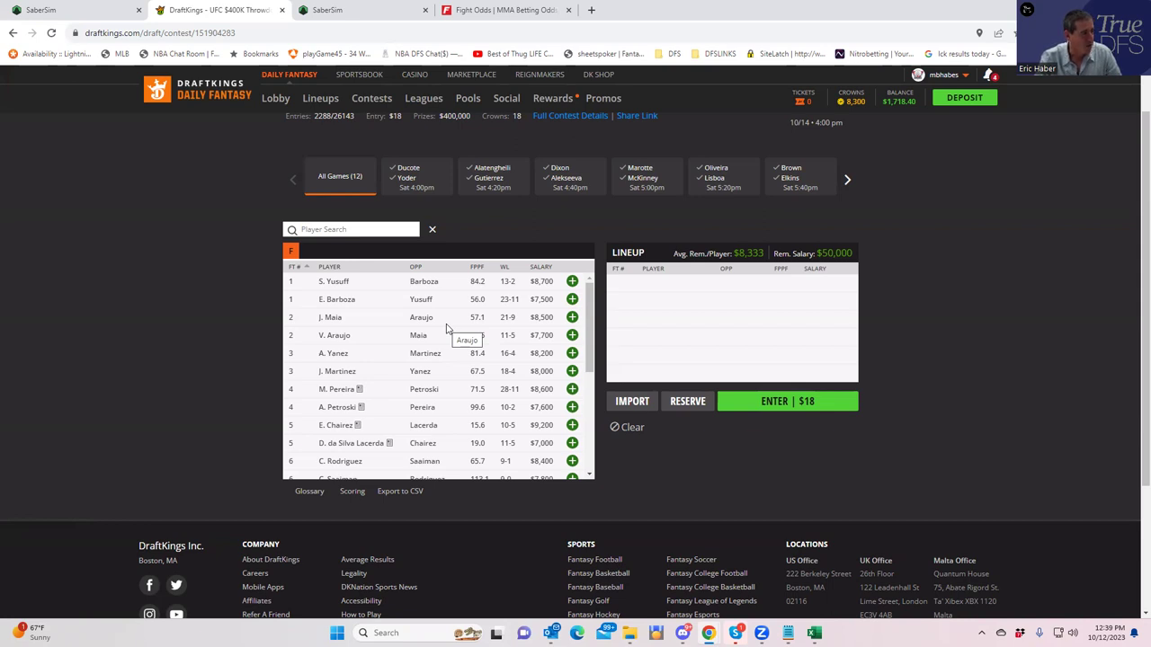
drag(594, 328, 574, 242)
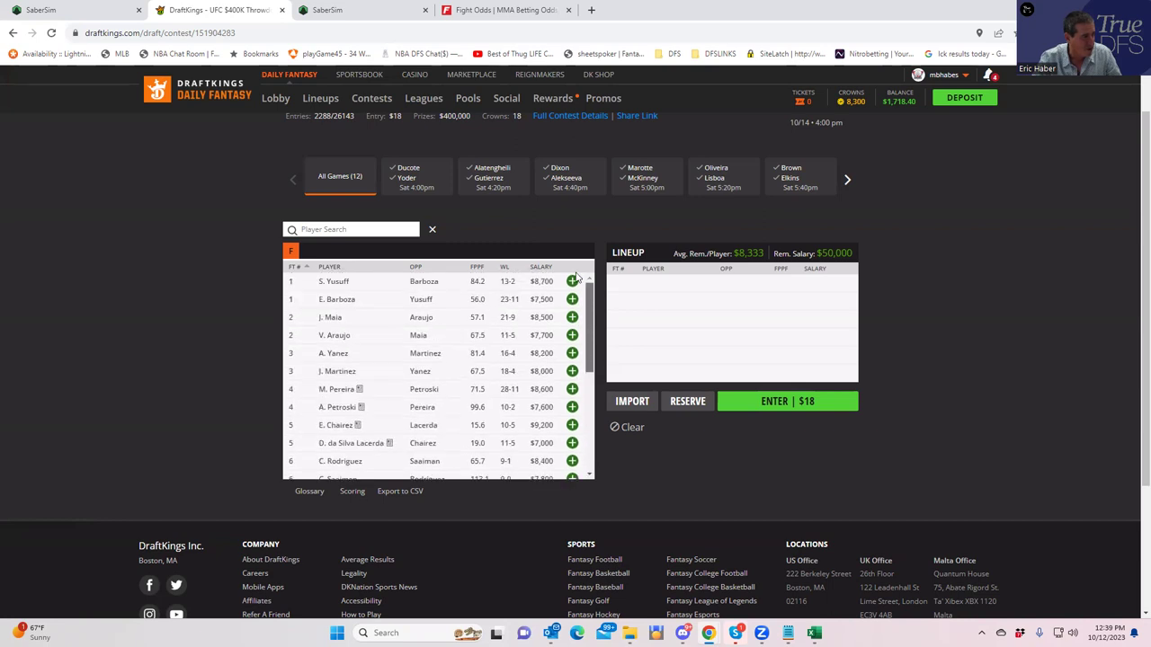